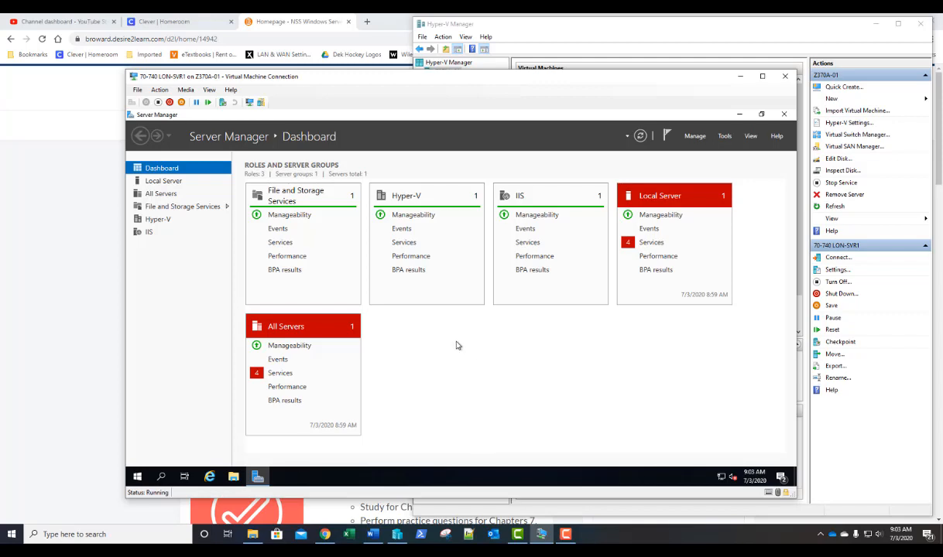
- Launch Task Manager from the VM taskbar and expand it to full process details
right_click(439, 481)
click(465, 427)
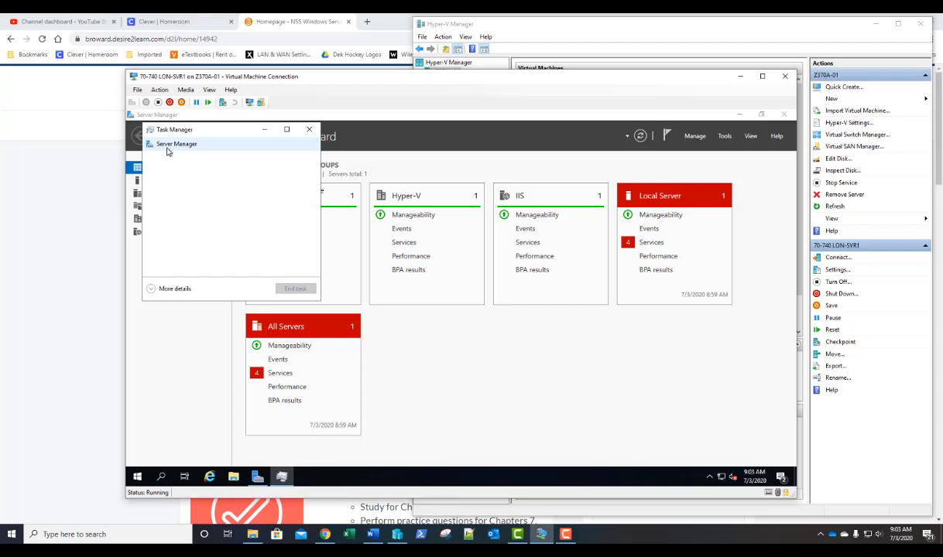
click(174, 289)
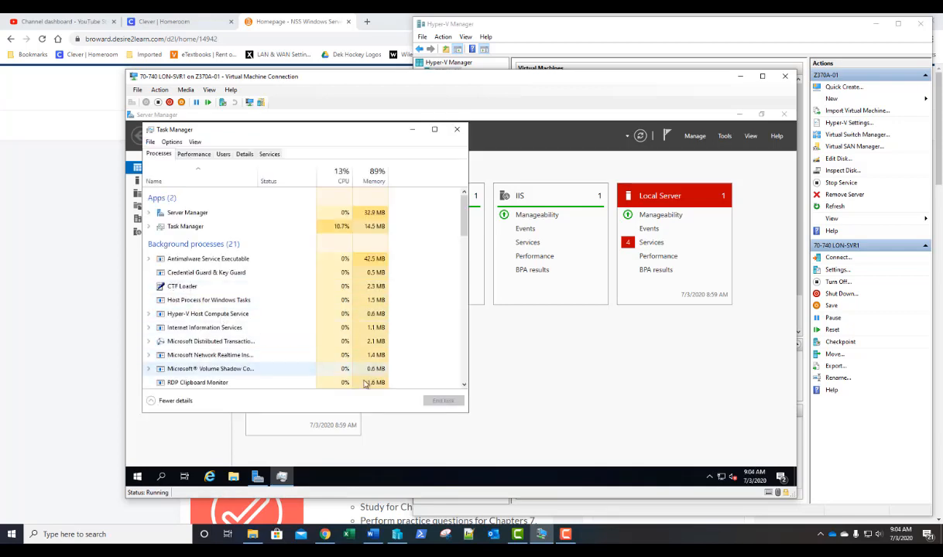
- Drag Task Manager's bottom-right corner outward to enlarge the process list
drag(466, 416, 541, 443)
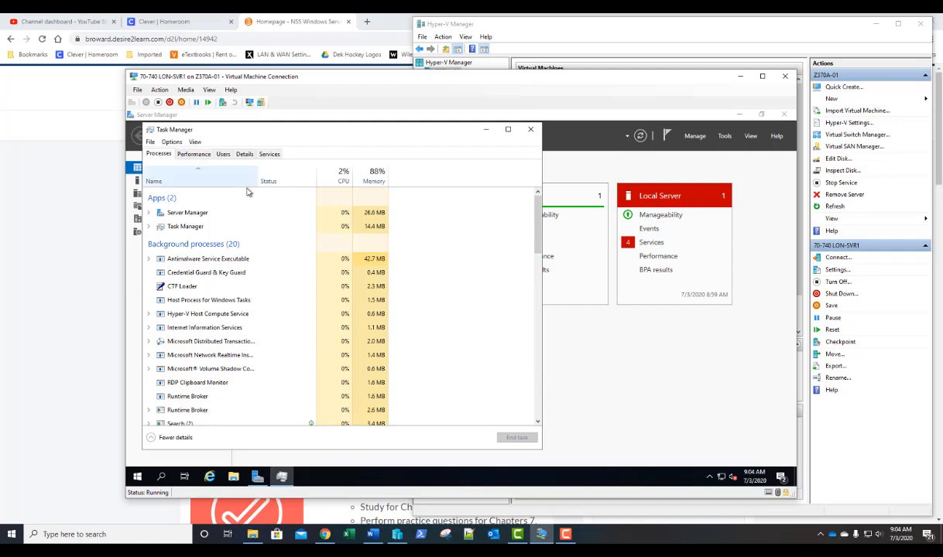
right_click(648, 534)
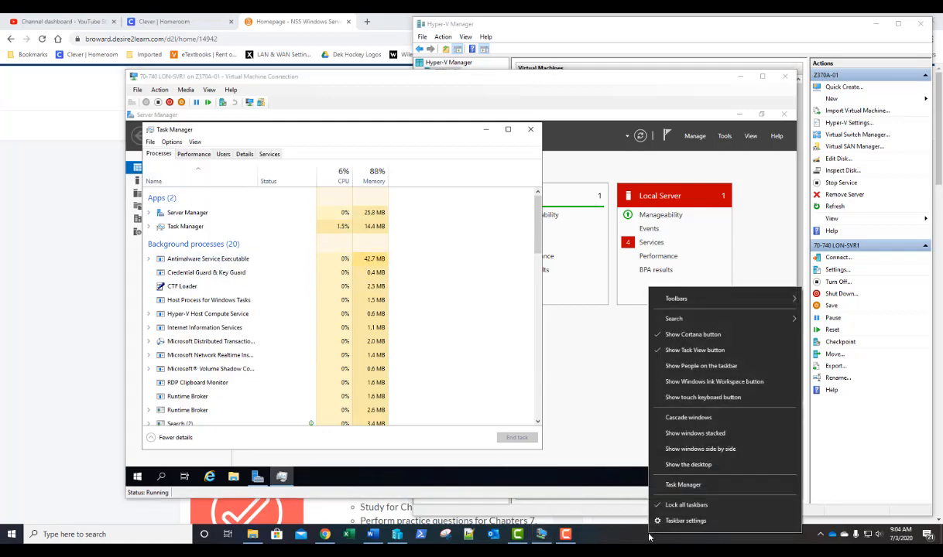
click(673, 486)
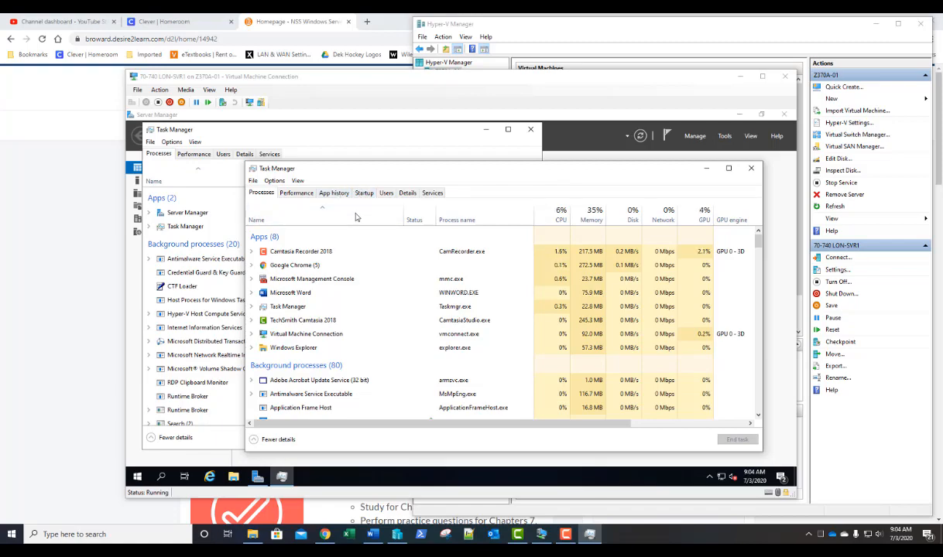
click(750, 168)
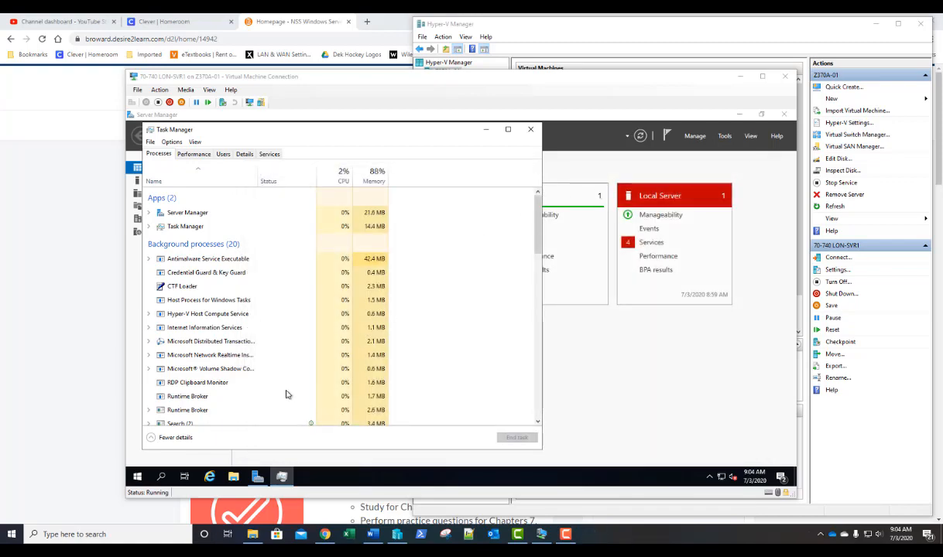
- Launch WordPad via a Start search for 'wordp', then make its window taller and shift it right
click(138, 478)
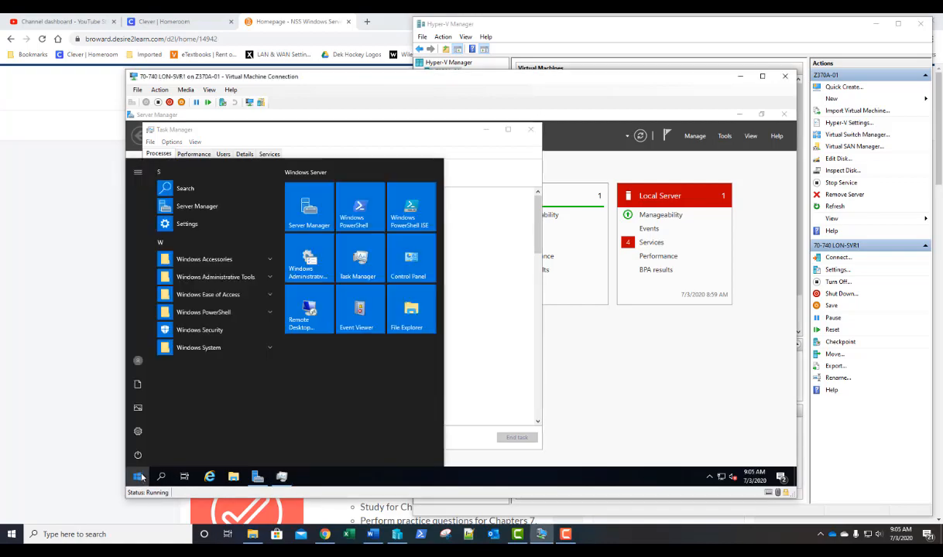
text(wordp)
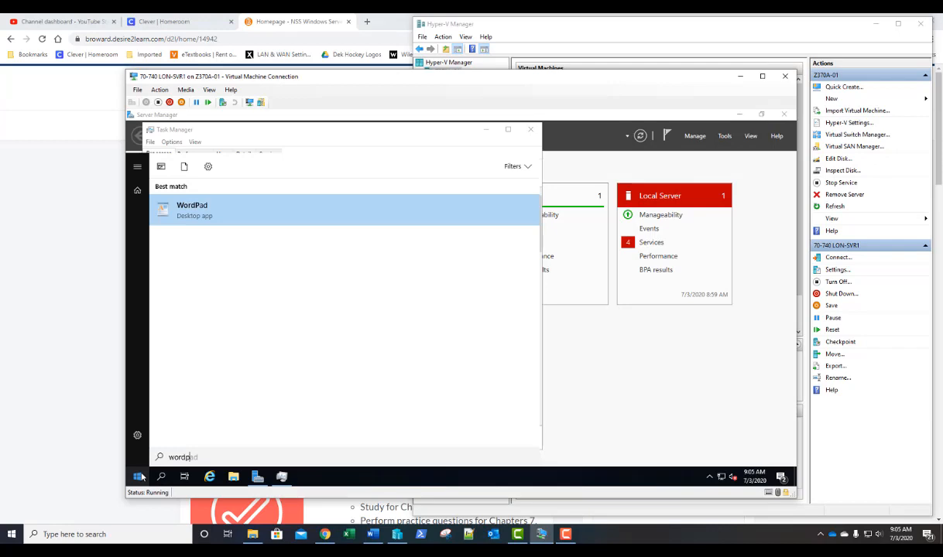
key(Return)
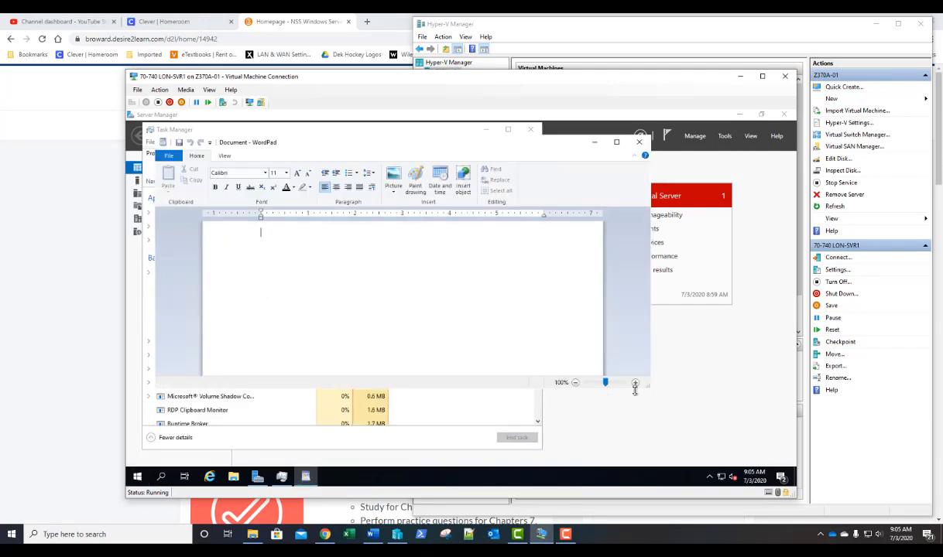
drag(635, 387, 634, 427)
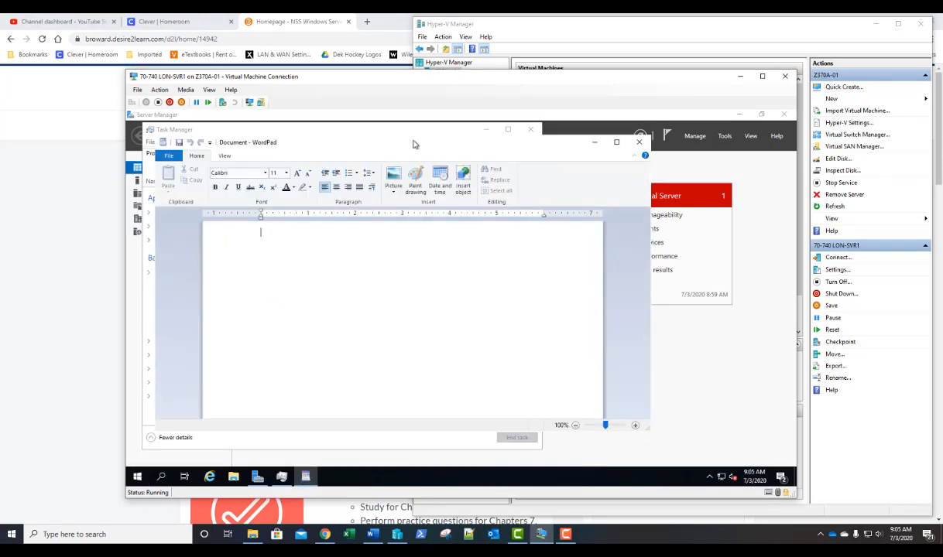
drag(413, 144, 517, 141)
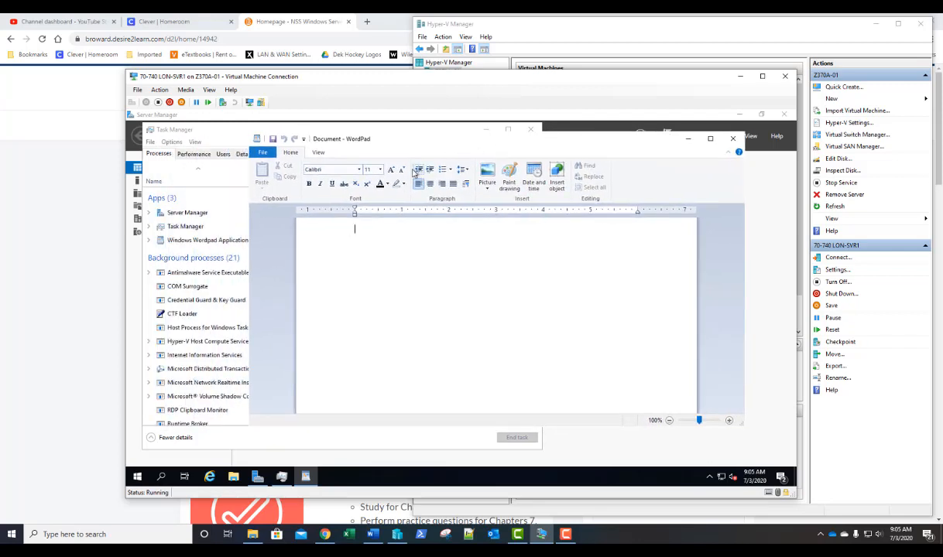
- End the WordPad application from Task Manager's compact view, then restore full details
click(215, 138)
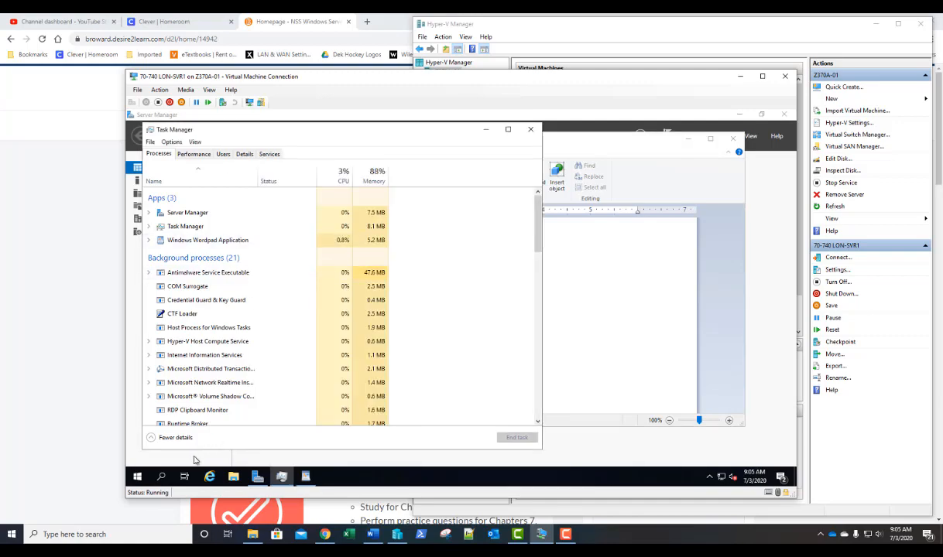
click(177, 441)
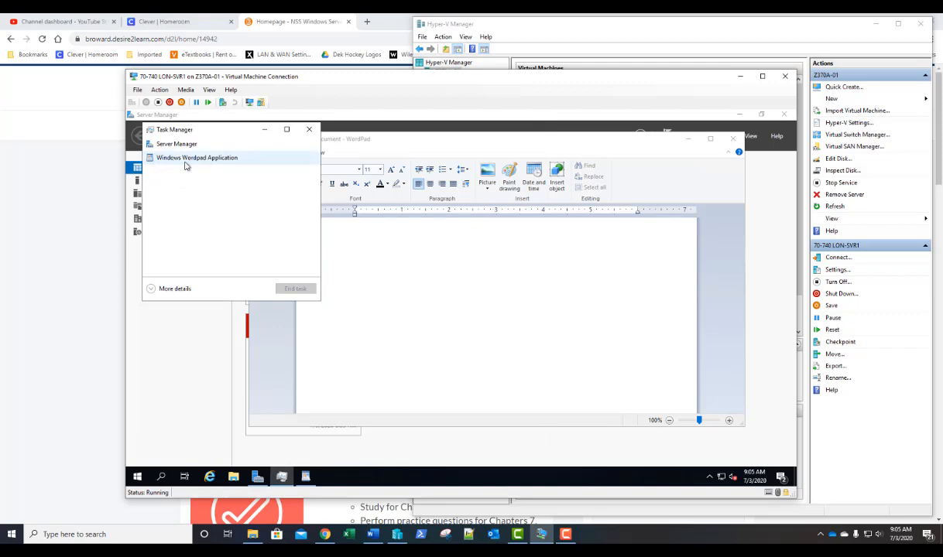
right_click(185, 166)
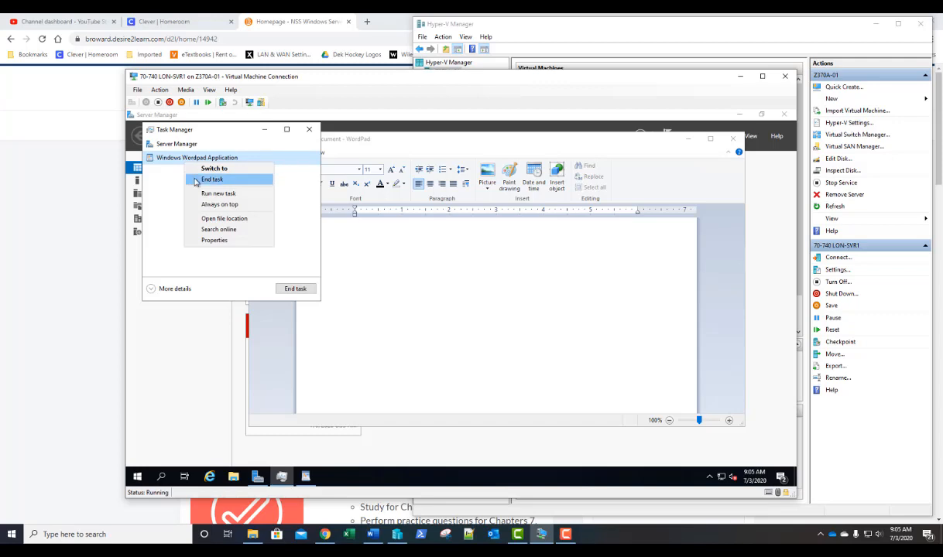
click(211, 180)
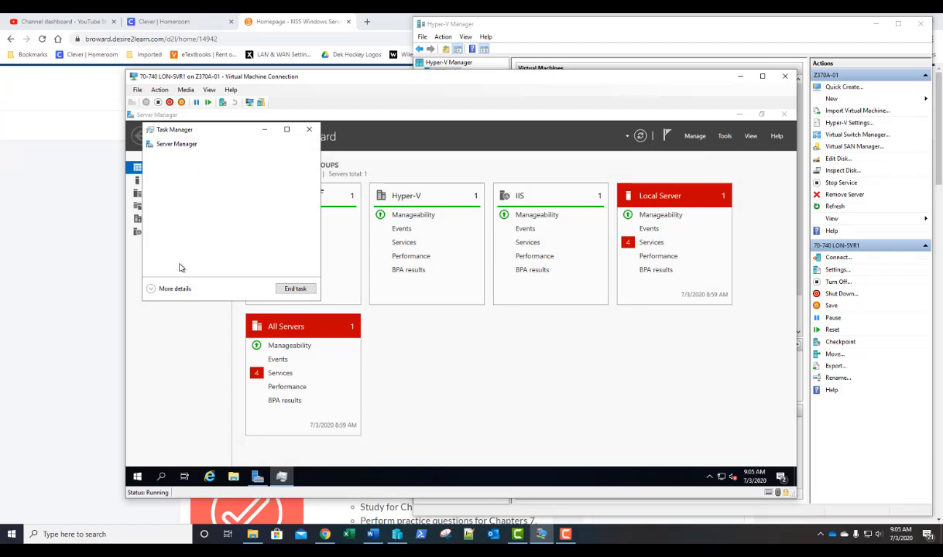
click(173, 288)
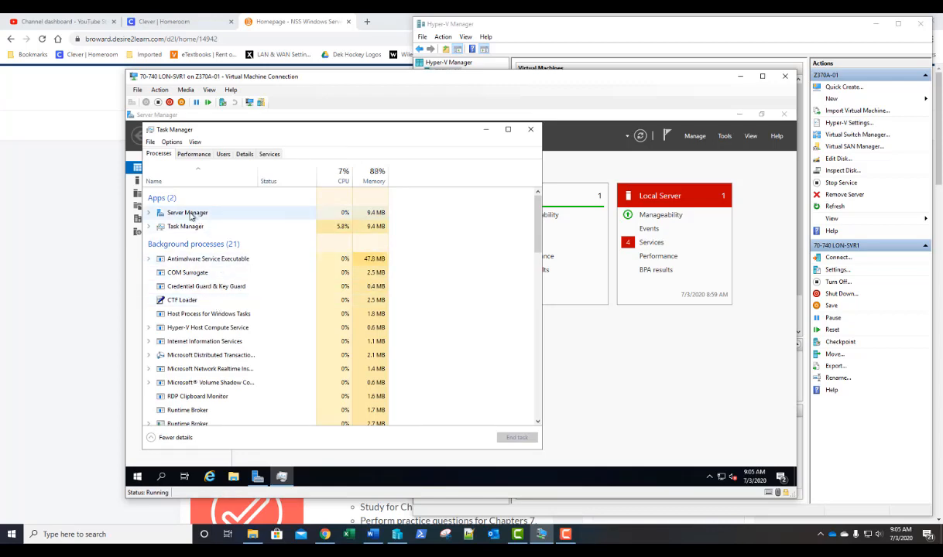
right_click(191, 214)
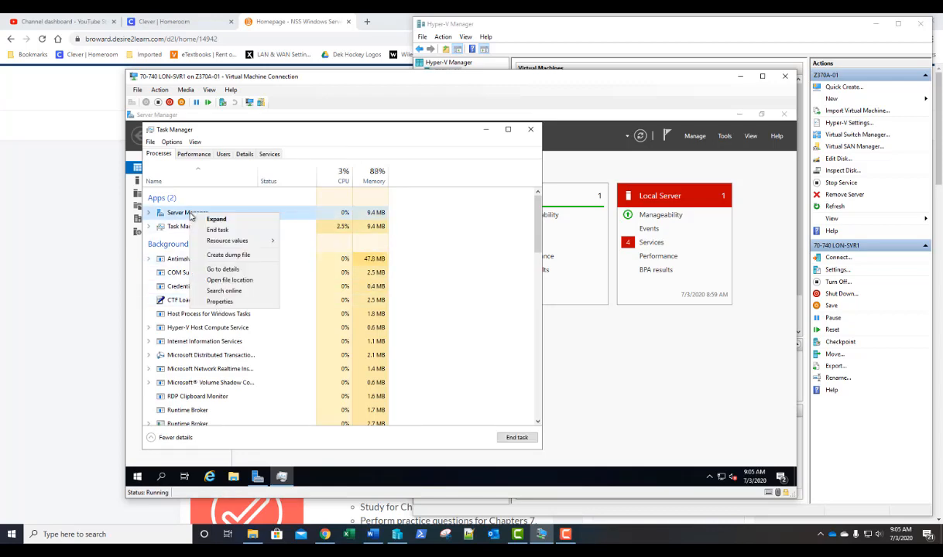
click(234, 281)
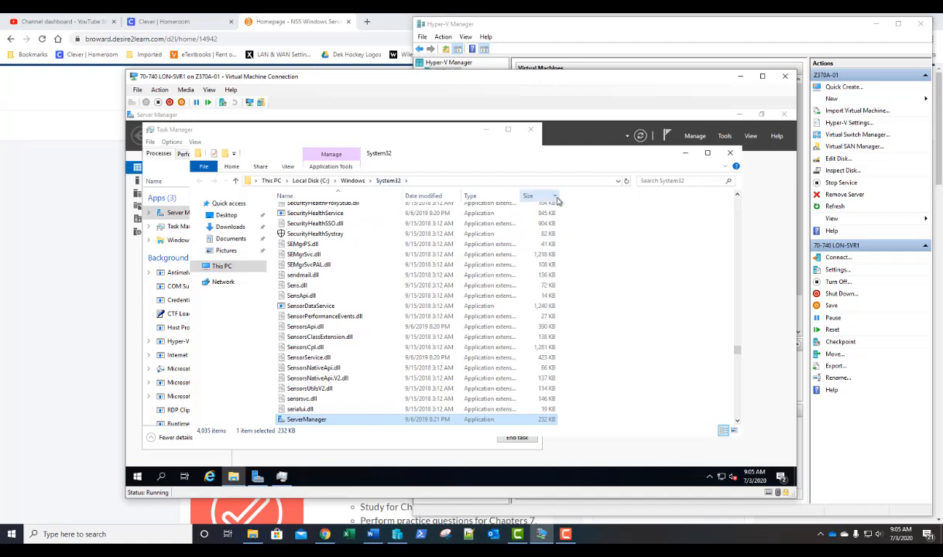
click(729, 154)
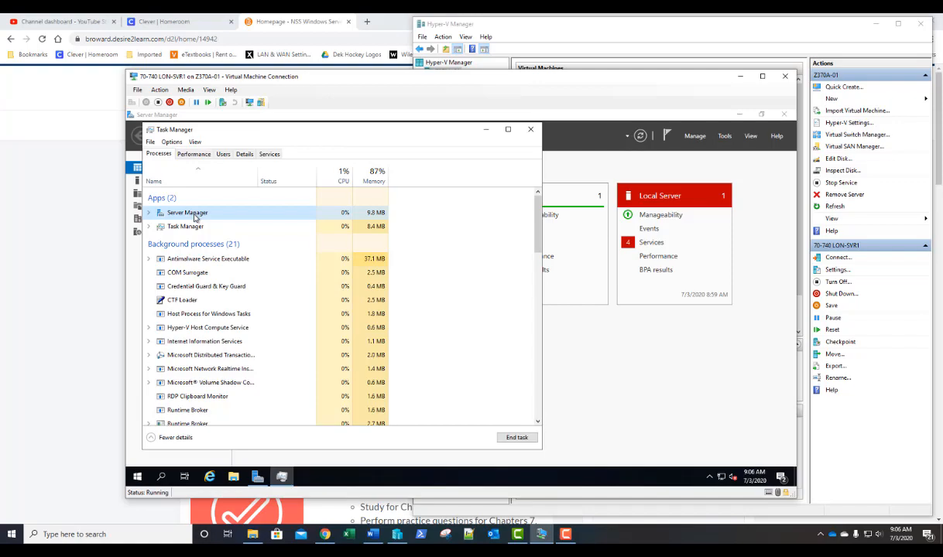
- Turn on the Process name column from the Name header's column menu
right_click(187, 184)
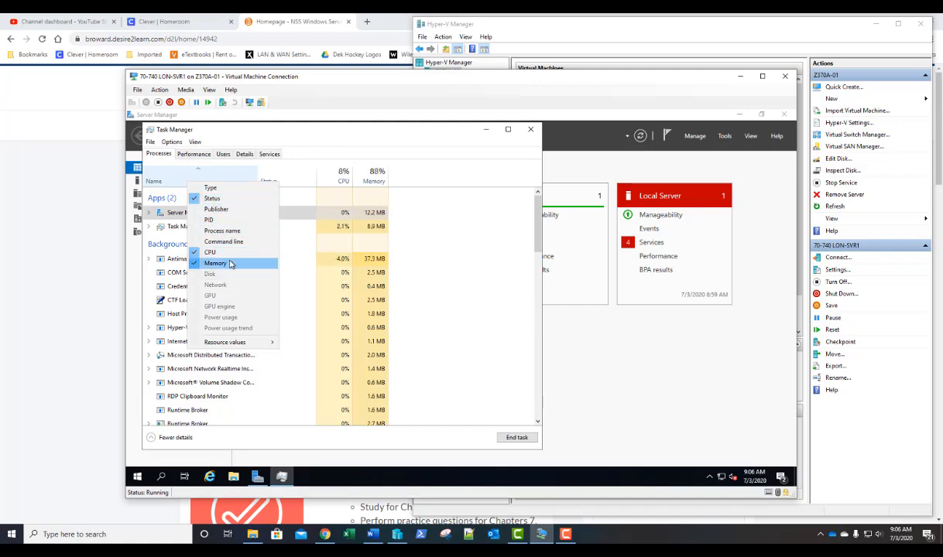
click(221, 230)
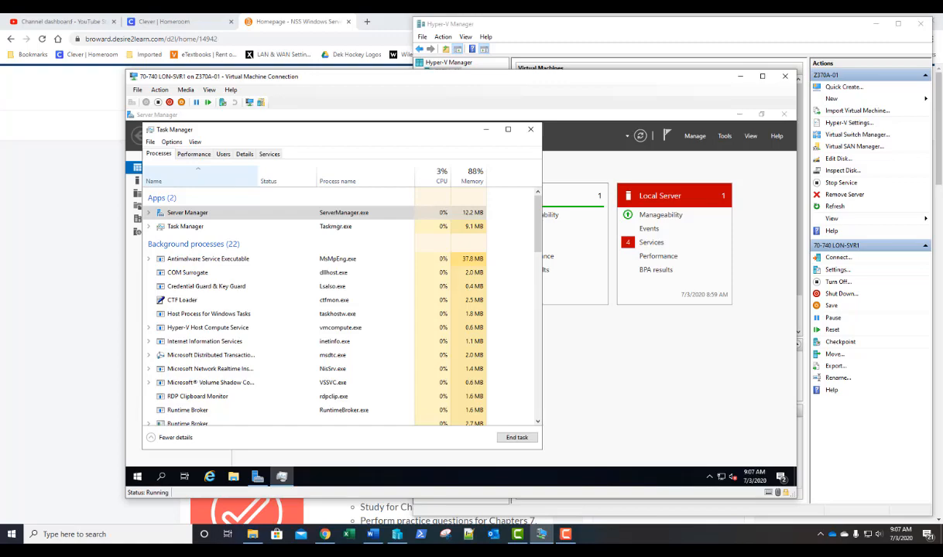
- End the Server Manager process, then view the CPU utilisation graph on the Performance tab
right_click(286, 216)
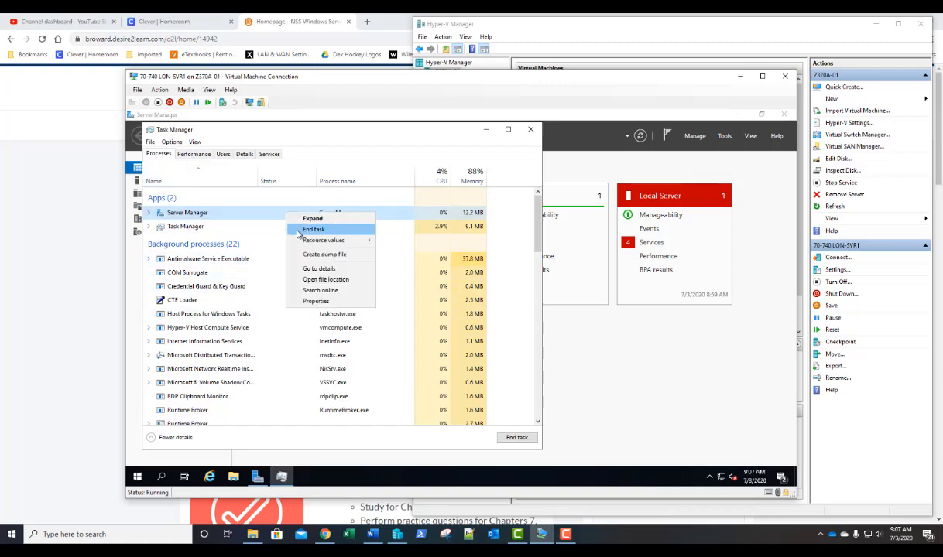
click(298, 231)
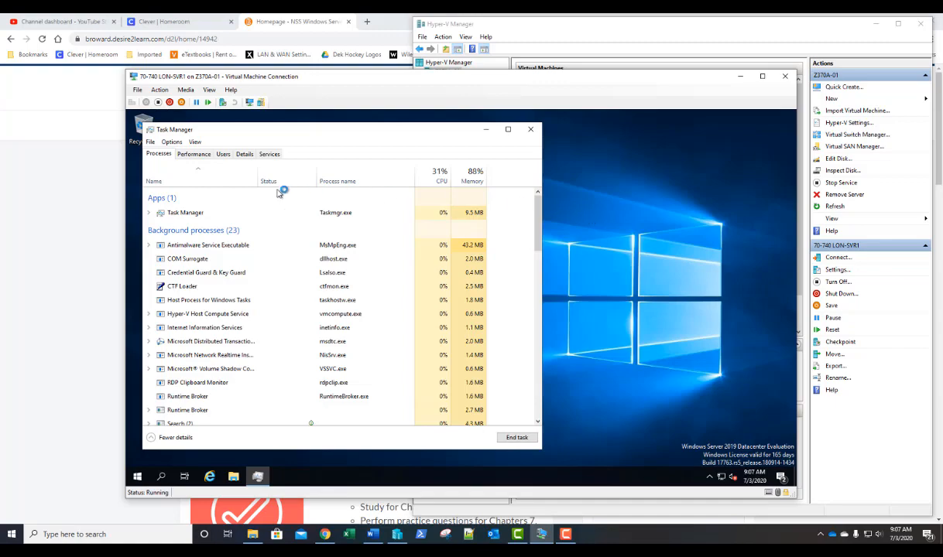
click(192, 154)
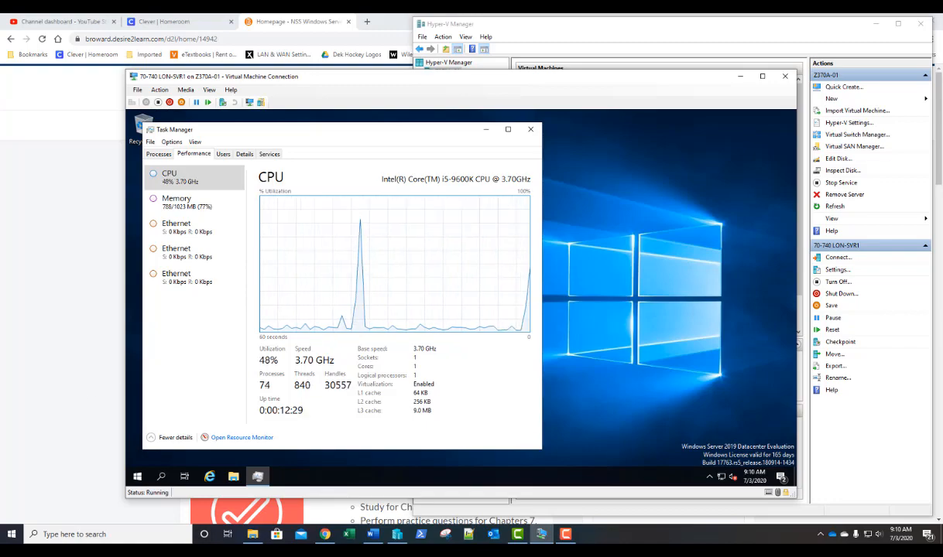
- Review the Memory and first Ethernet adapter graphs, then switch to the Users tab
click(170, 207)
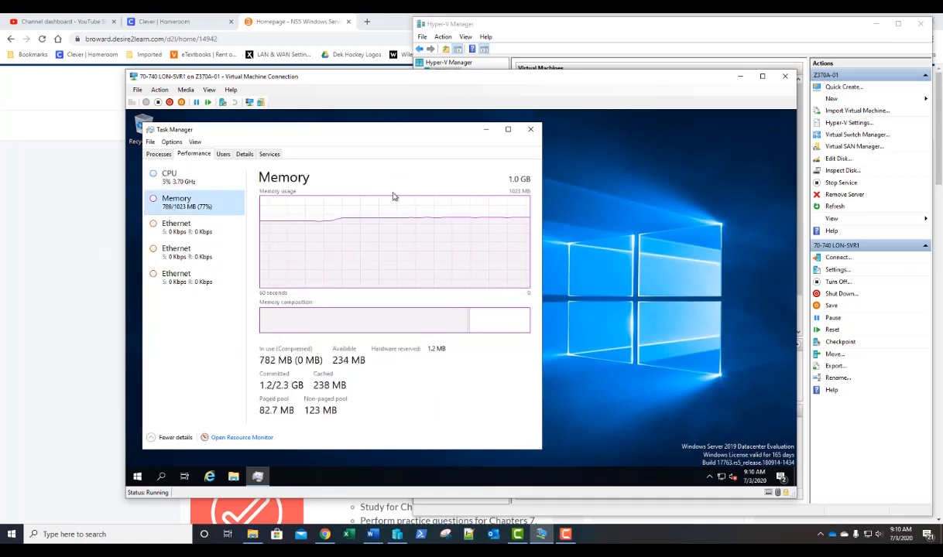
click(176, 235)
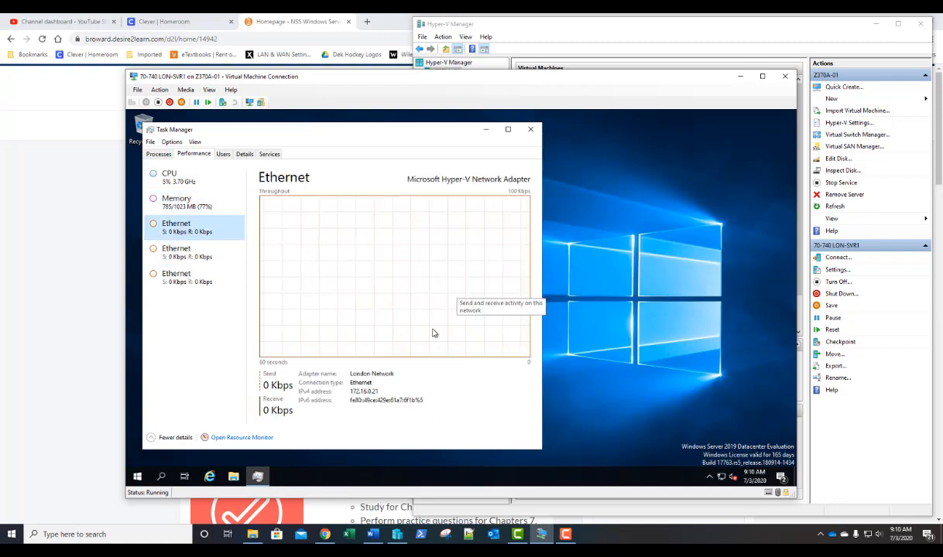
click(223, 154)
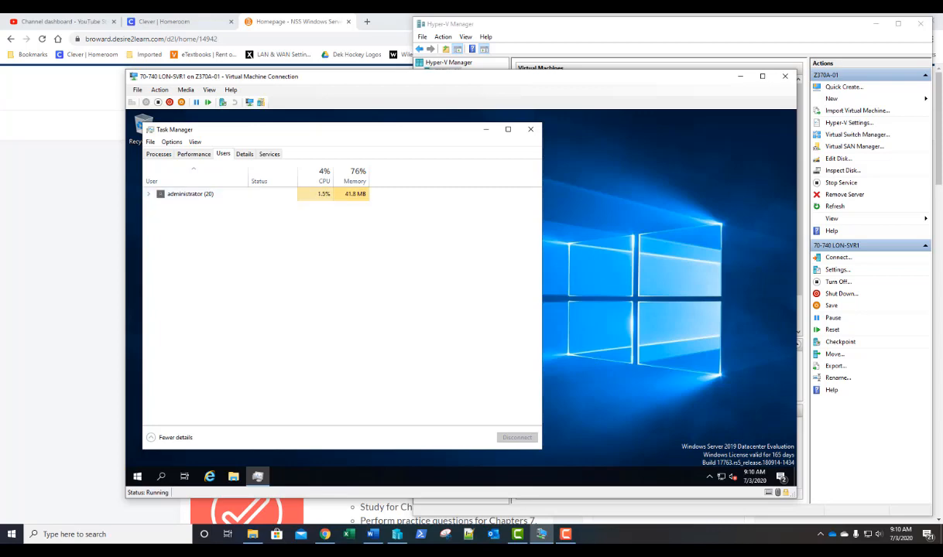
- Expand the administrator account's 20 processes, then switch to the Details tab
click(148, 196)
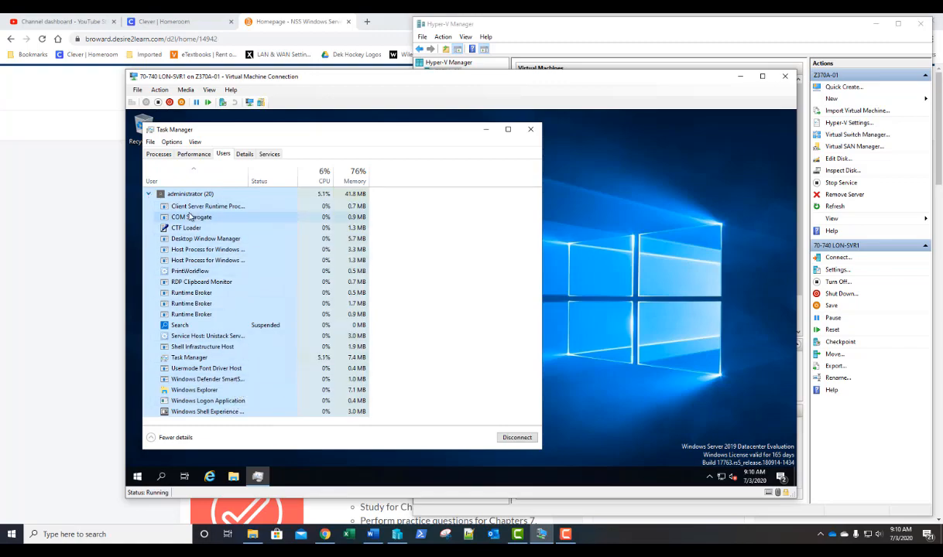
click(244, 154)
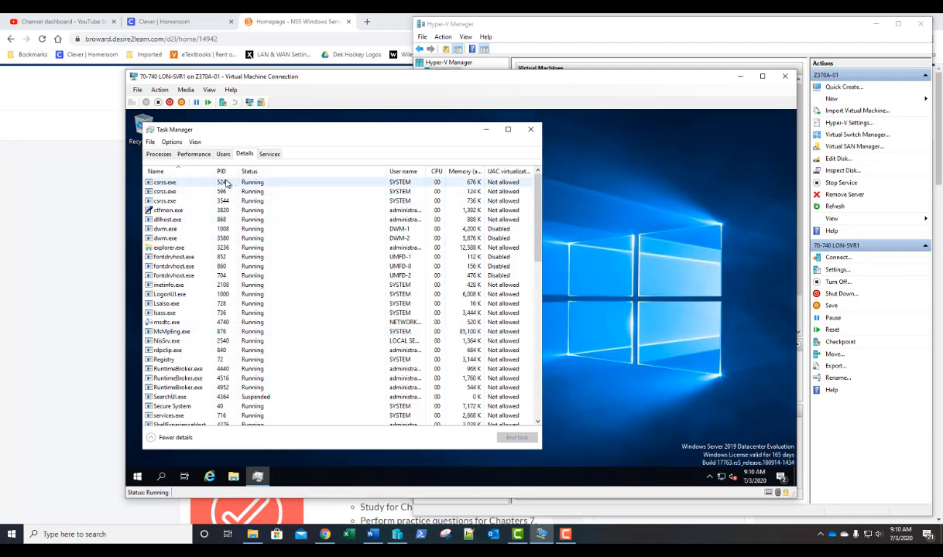
- Add Session ID and Threads columns to the Details list and narrow the window
right_click(174, 174)
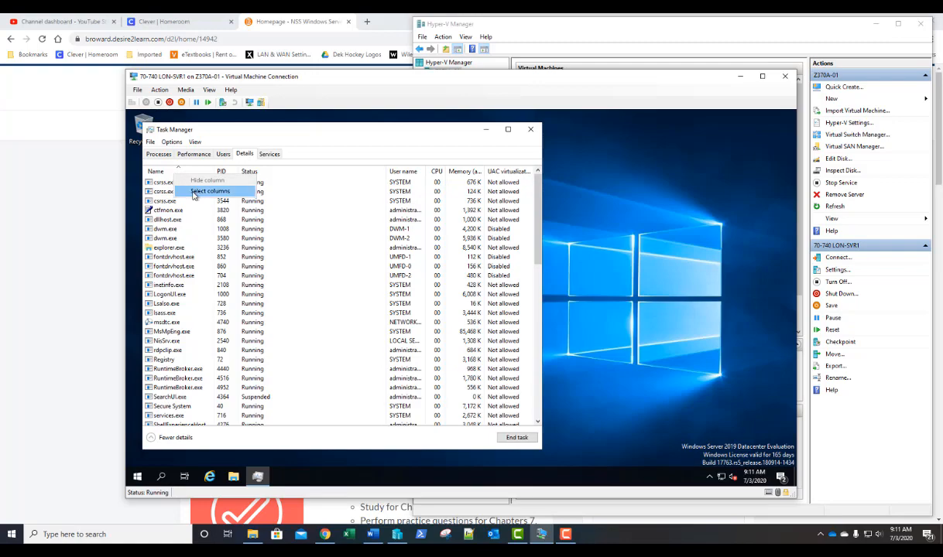
click(194, 193)
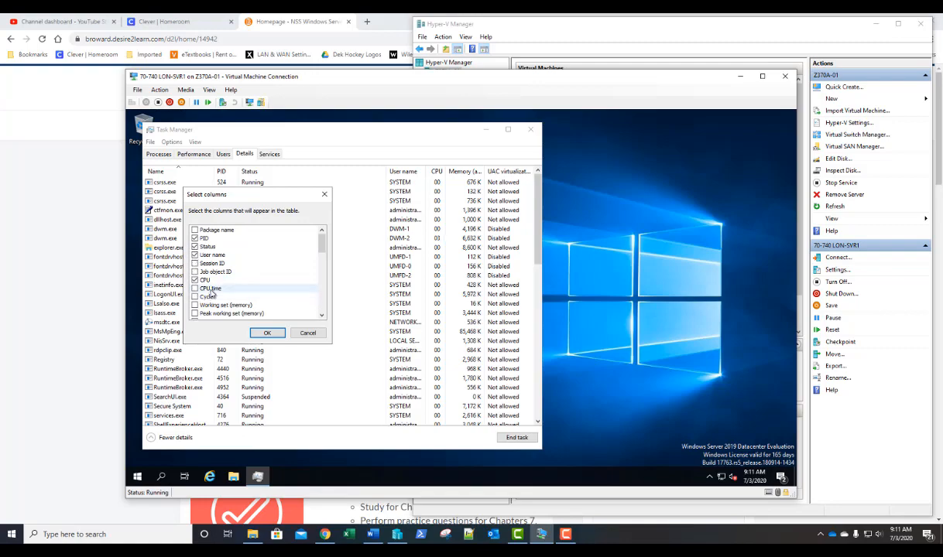
scroll(192, 267, down, 1)
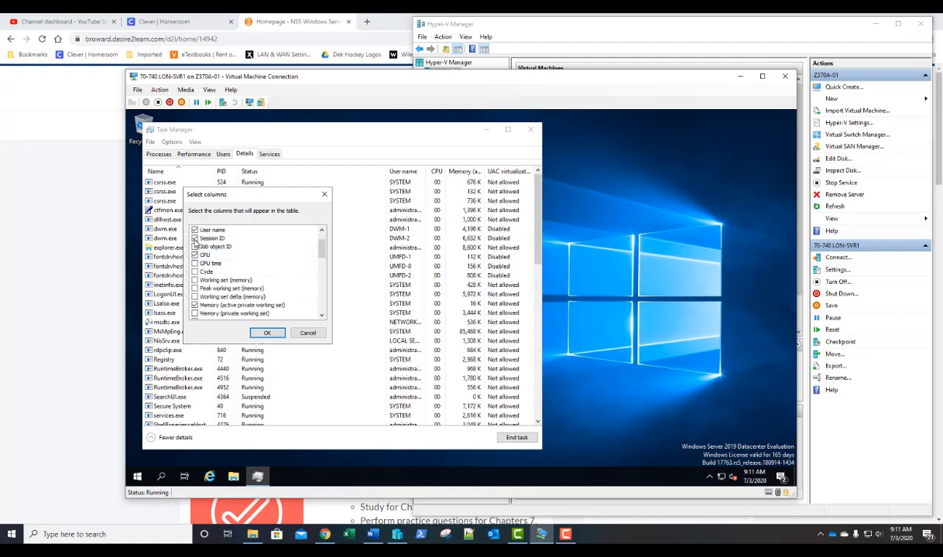
scroll(196, 240, up, 1)
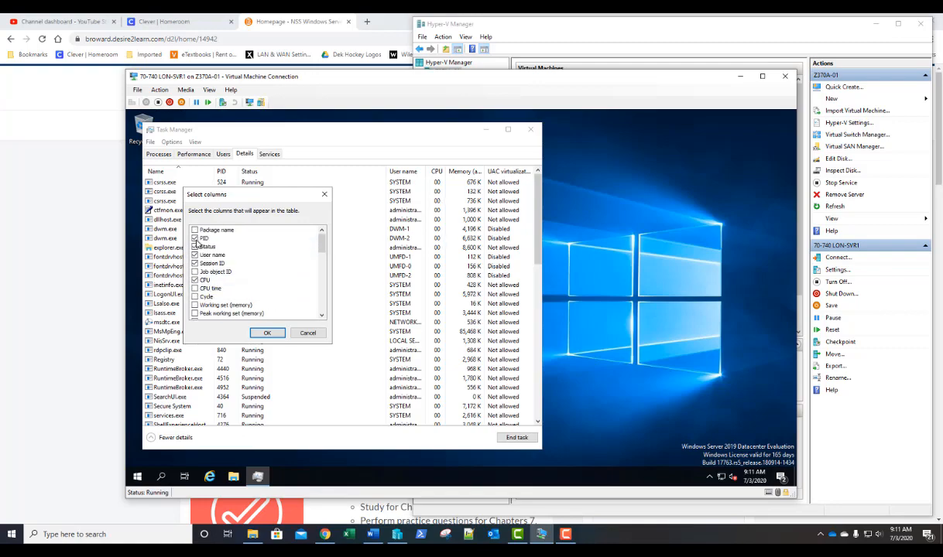
scroll(231, 276, down, 5)
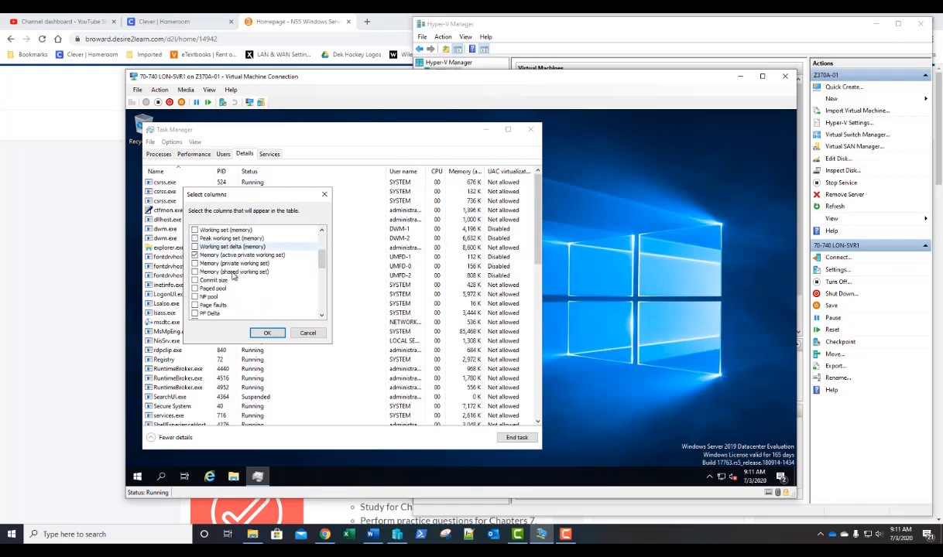
click(195, 289)
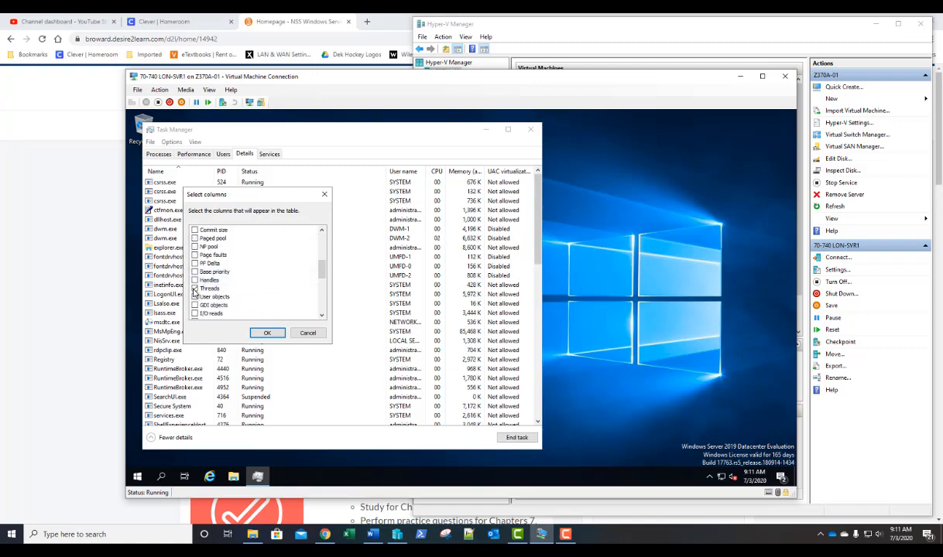
click(259, 332)
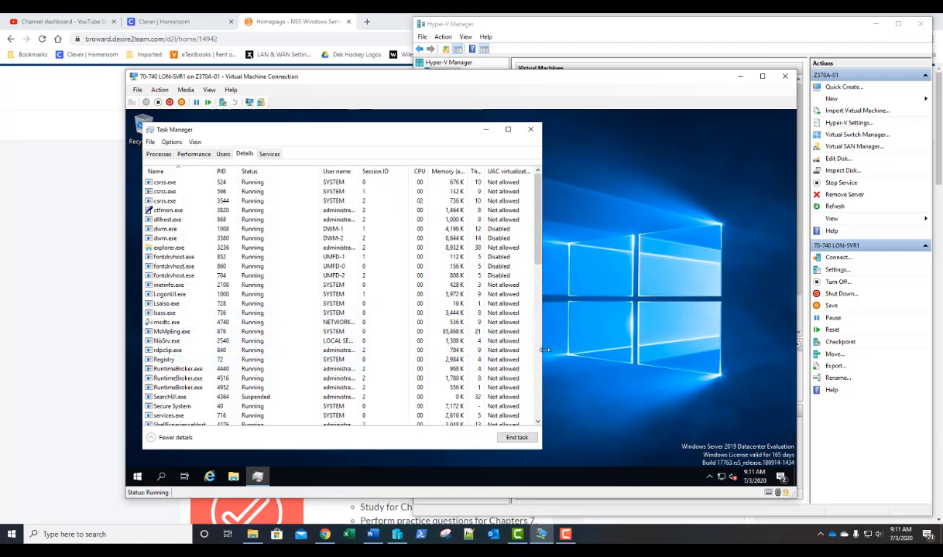
drag(541, 350, 512, 351)
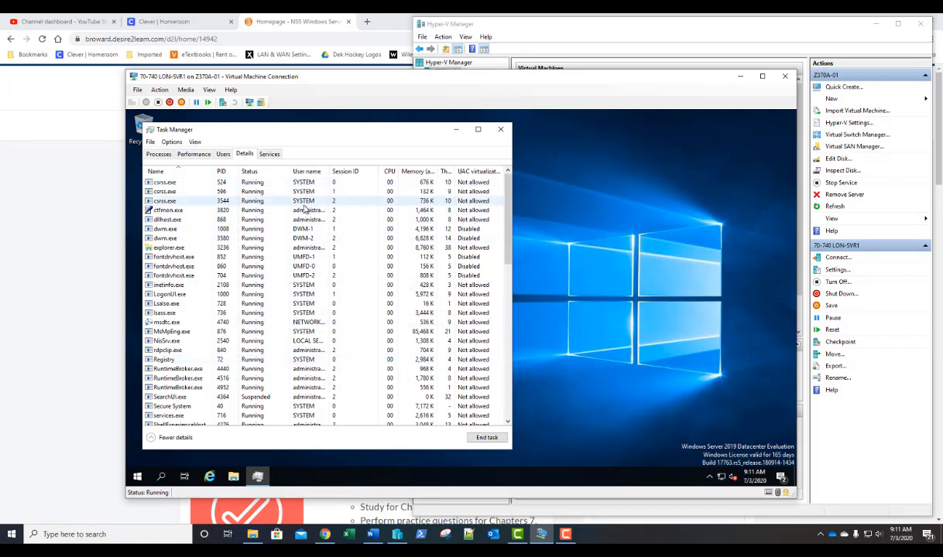
- Sort the Details list by the Memory column, largest consumer first
click(408, 173)
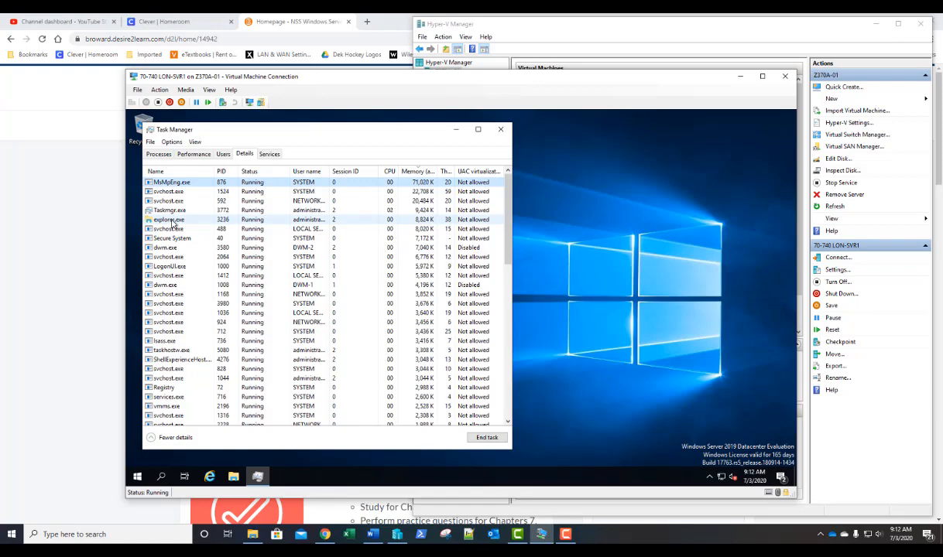
- End the explorer.exe process in Task Manager and confirm with End process
right_click(173, 223)
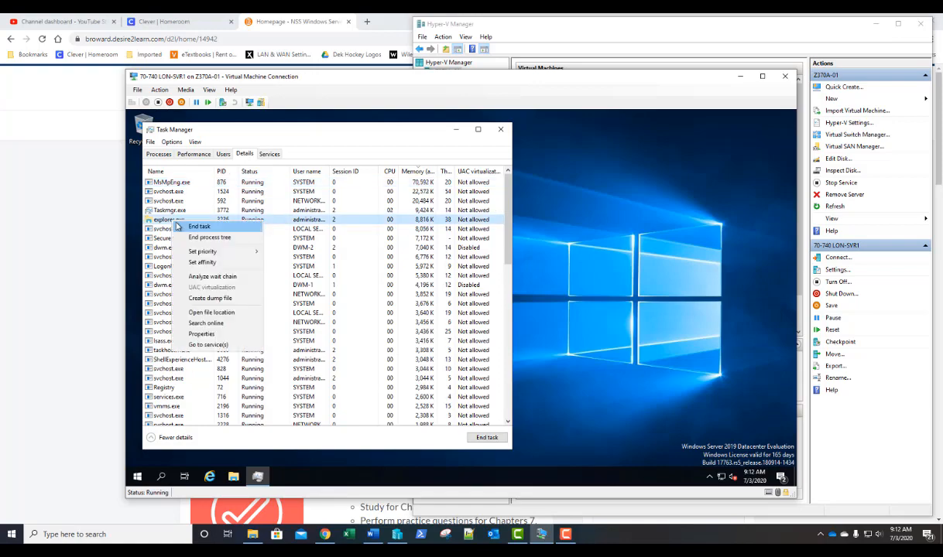
click(197, 226)
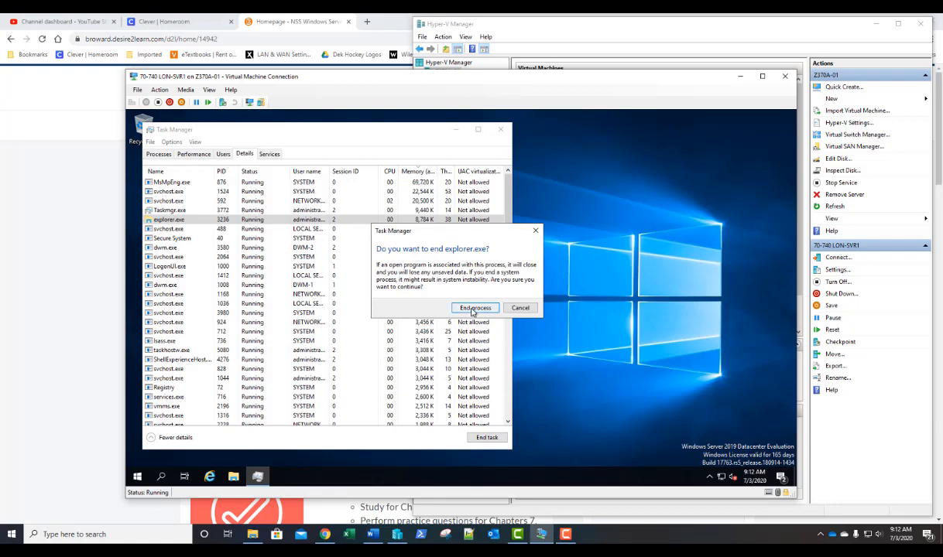
click(473, 308)
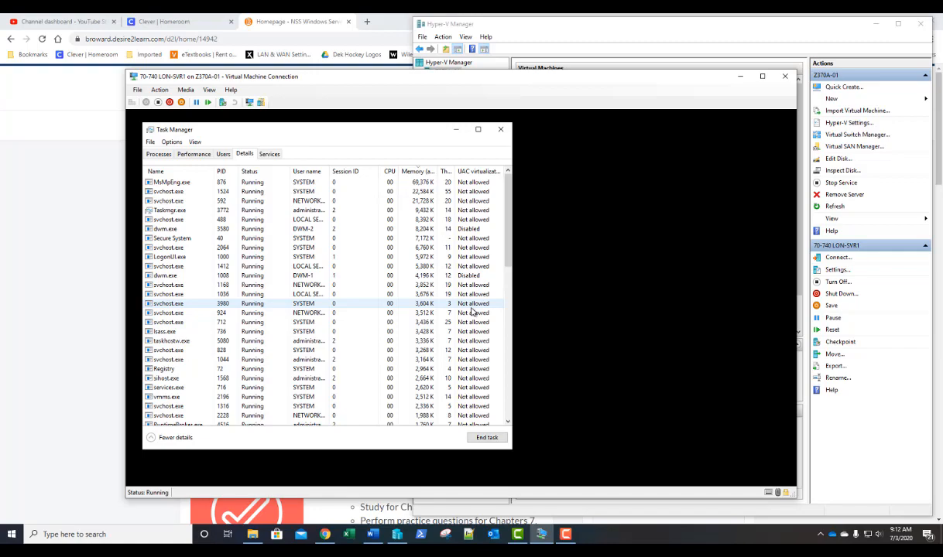
- Run 'explorer' as a new task from Task Manager's File menu to restore the desktop
key(Up)
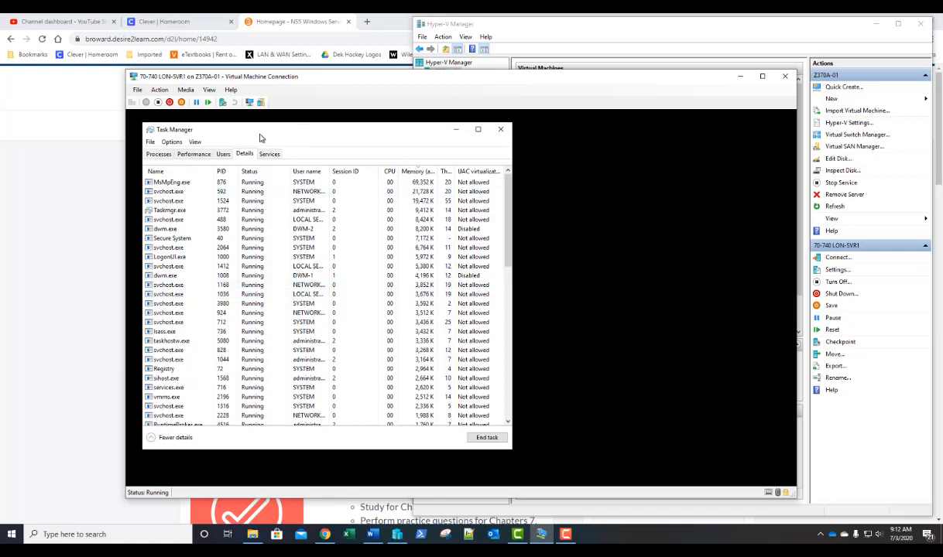
click(151, 143)
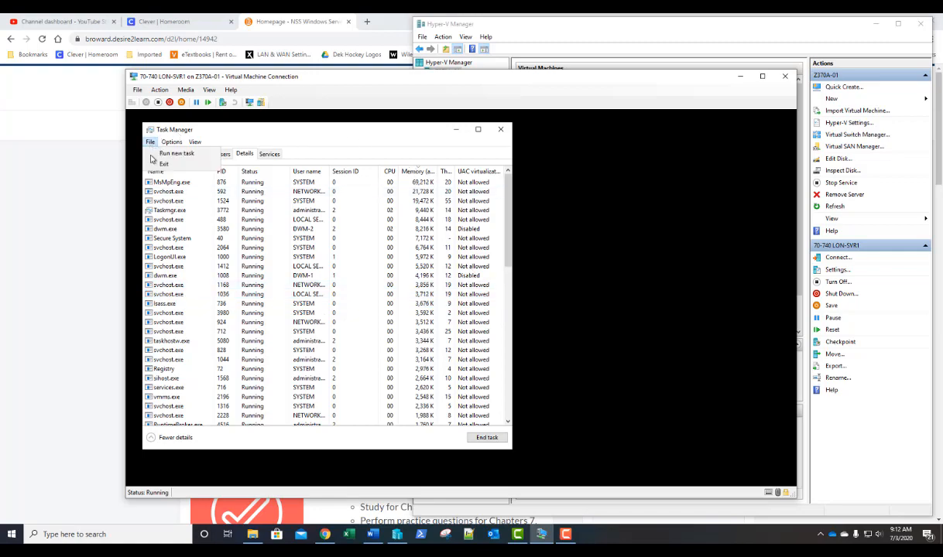
click(155, 148)
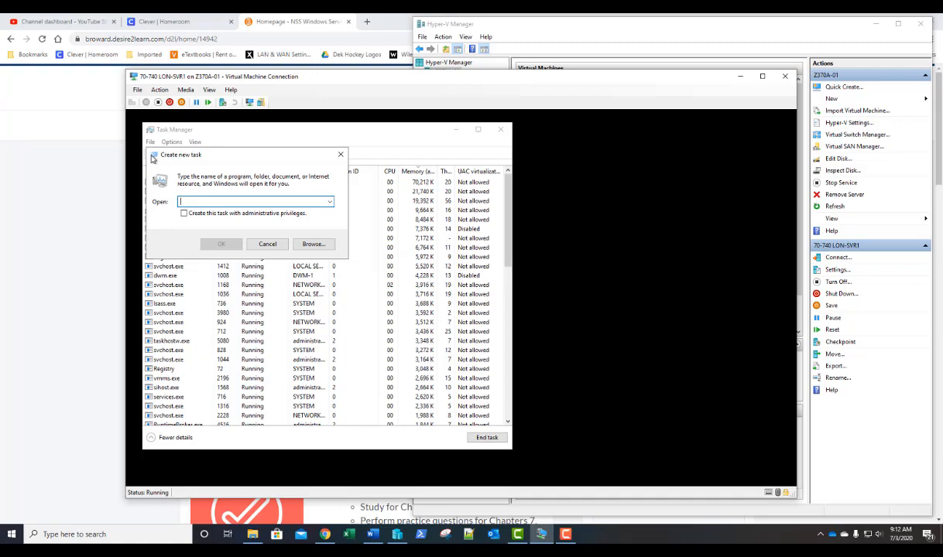
text(exproer)
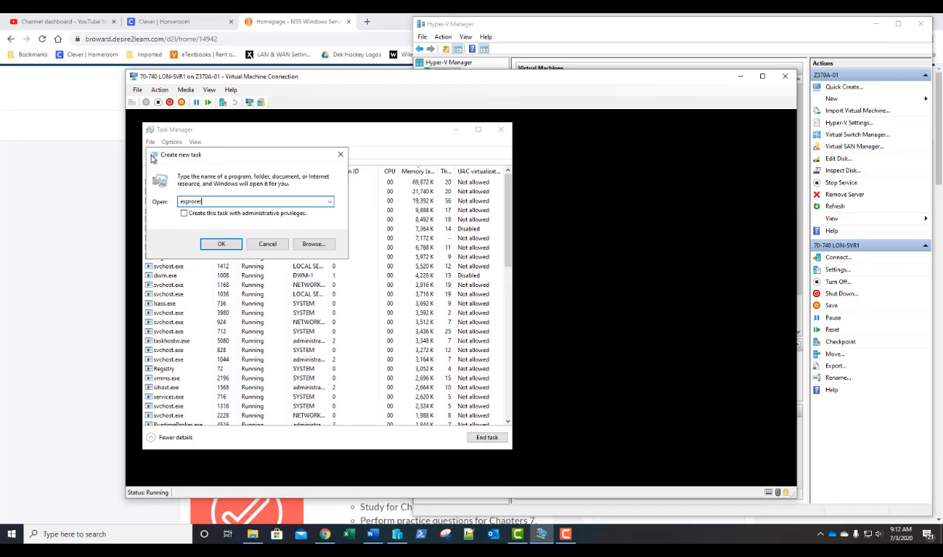
key(BackSpace)
key(BackSpace)
text(lorer)
key(Return)
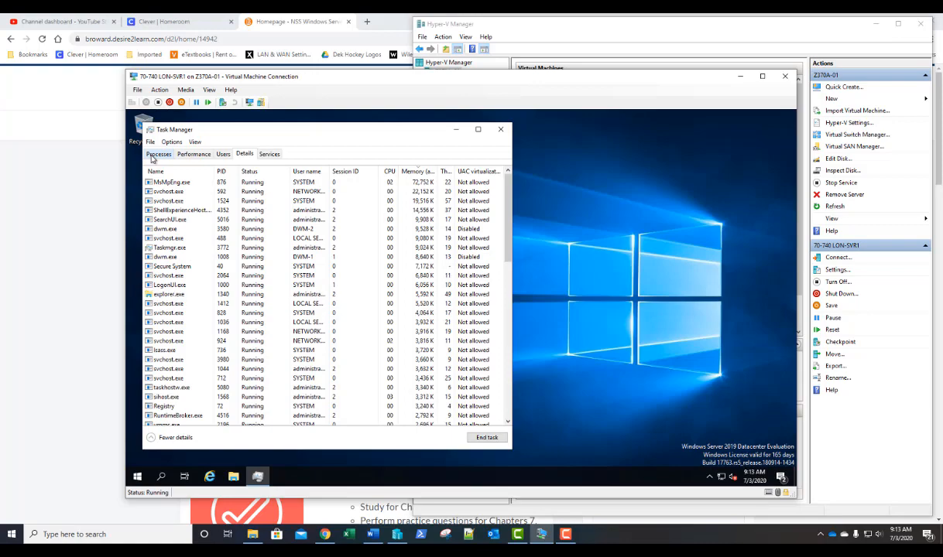
- Show the Services list sorted by status, then reversed, then by name
click(269, 155)
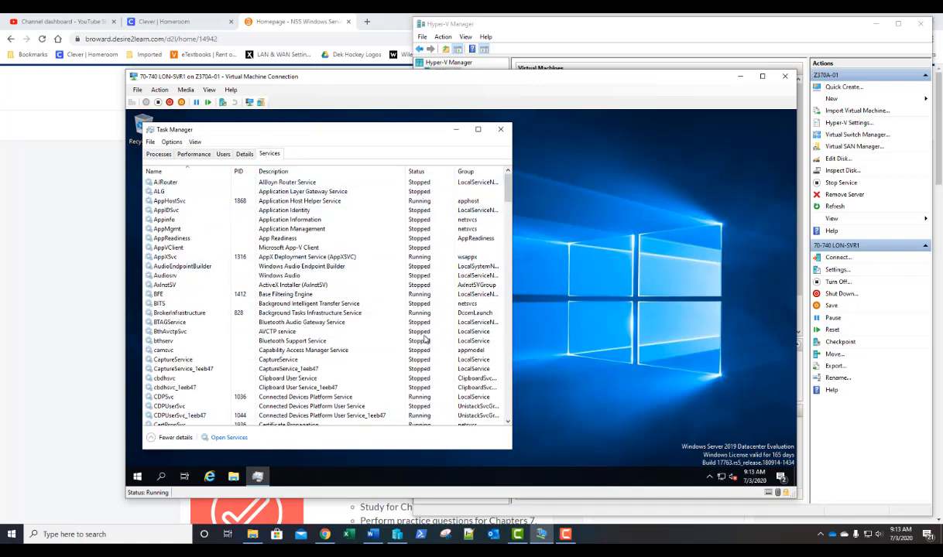
click(419, 172)
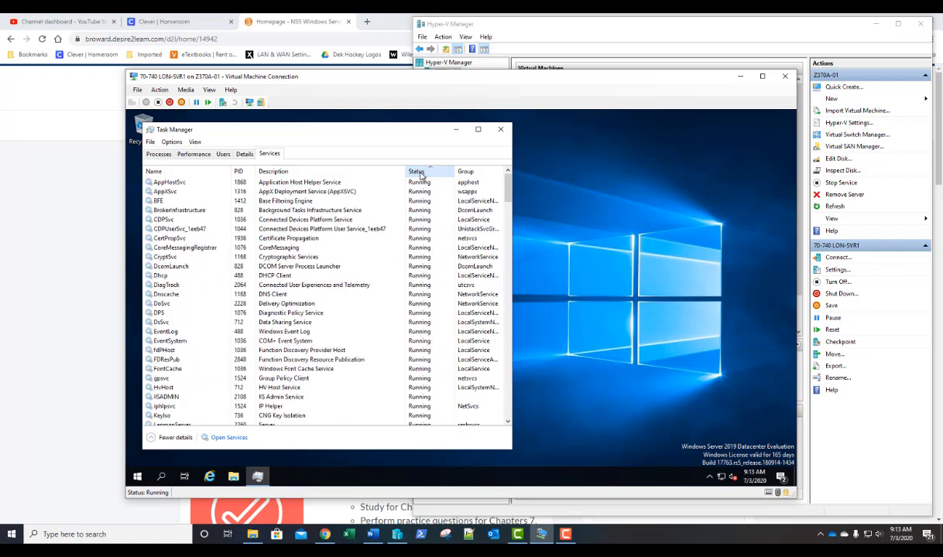
scroll(419, 201, down, 7)
scroll(418, 236, up, 6)
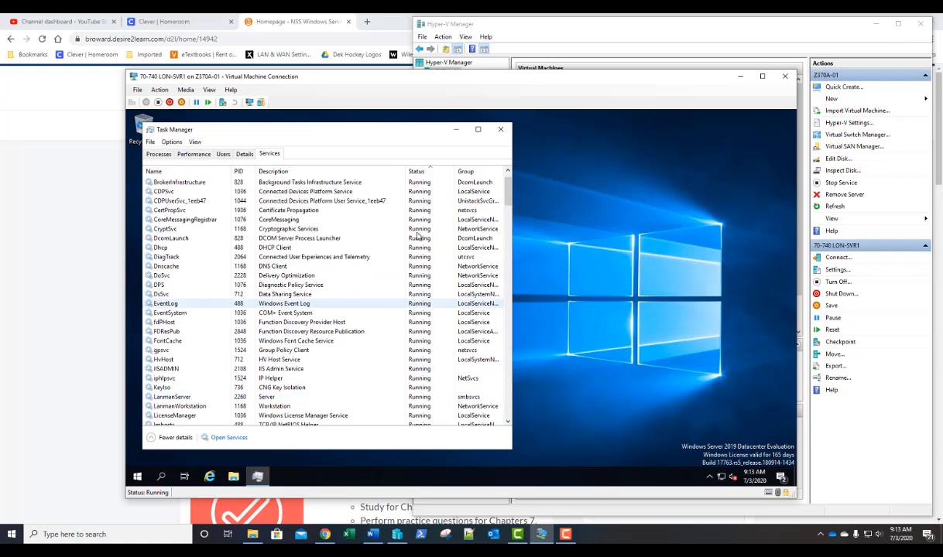
click(417, 172)
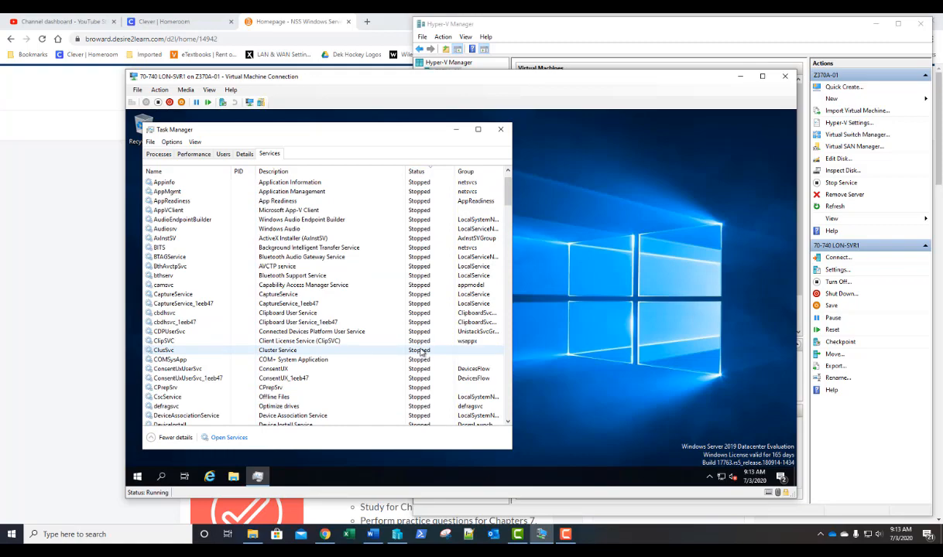
scroll(260, 229, up, 1)
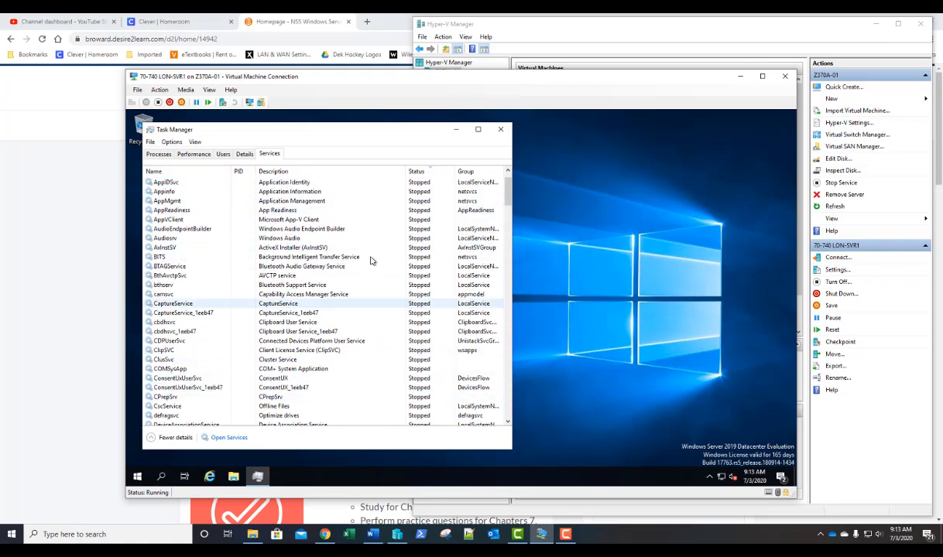
click(185, 172)
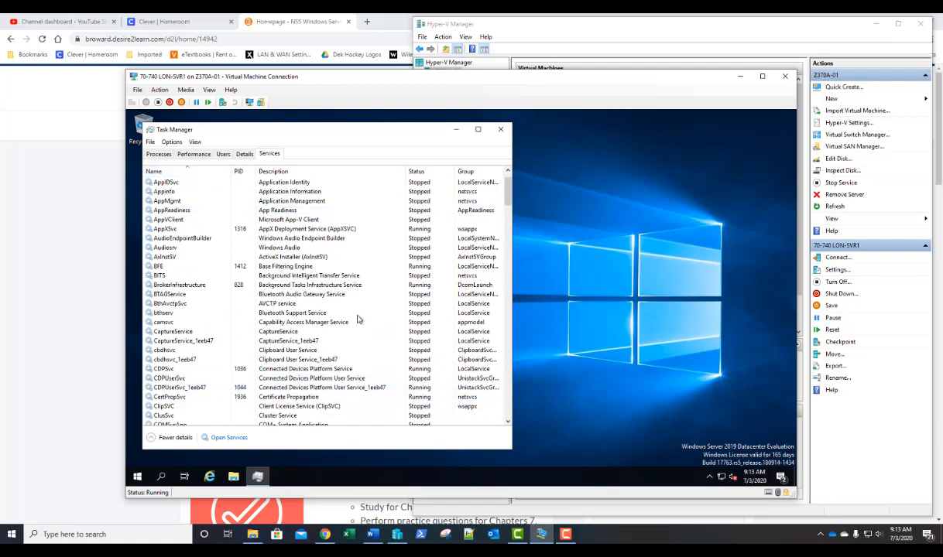
- Inspect the BrokerInfrastructure and BITS service actions without choosing one, then close Task Manager
right_click(317, 284)
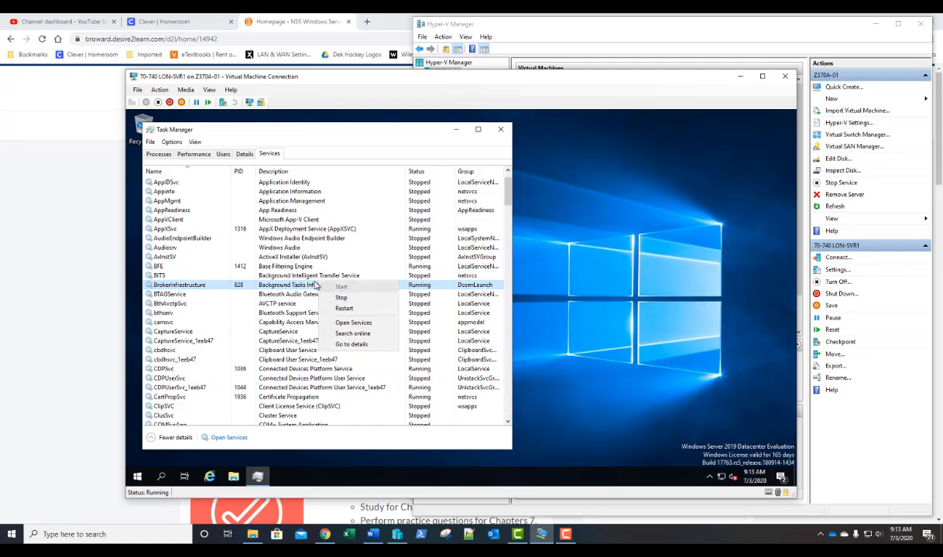
click(284, 277)
right_click(286, 280)
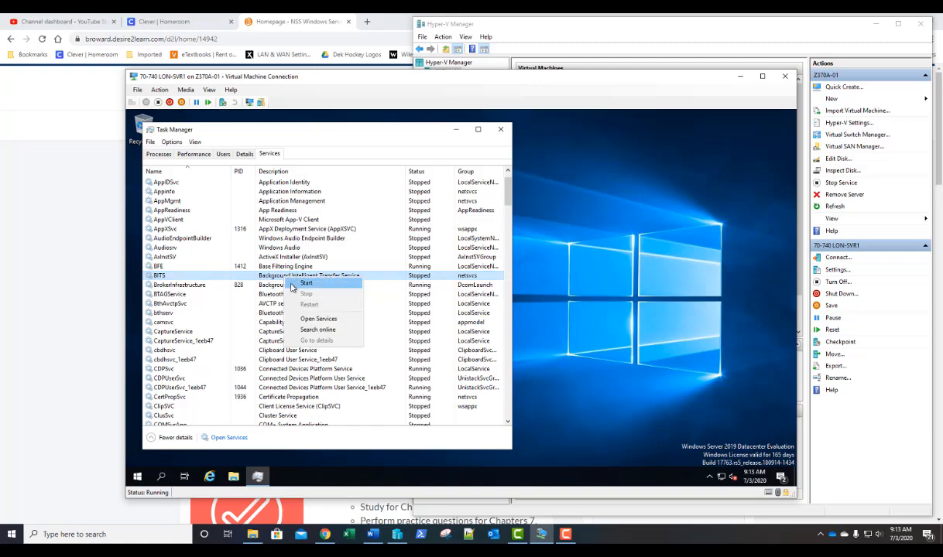
click(267, 274)
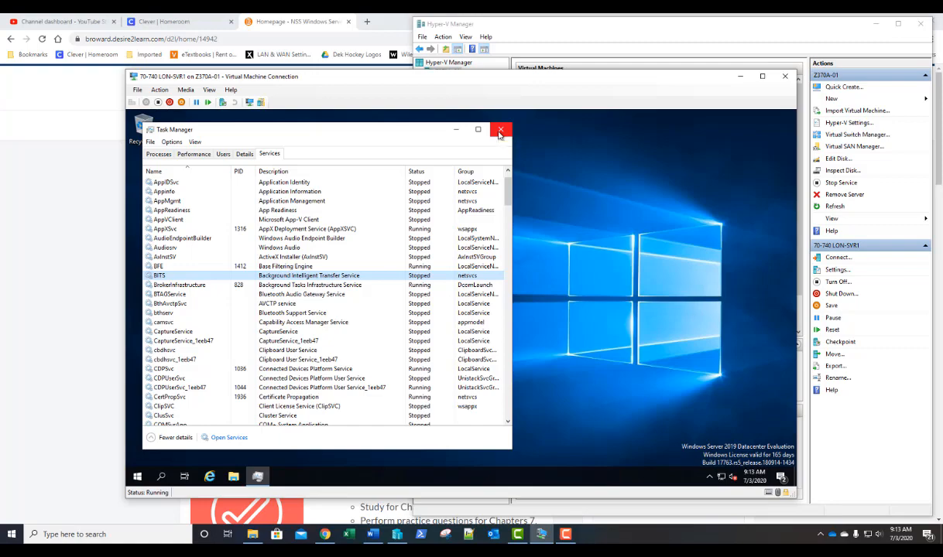
click(500, 131)
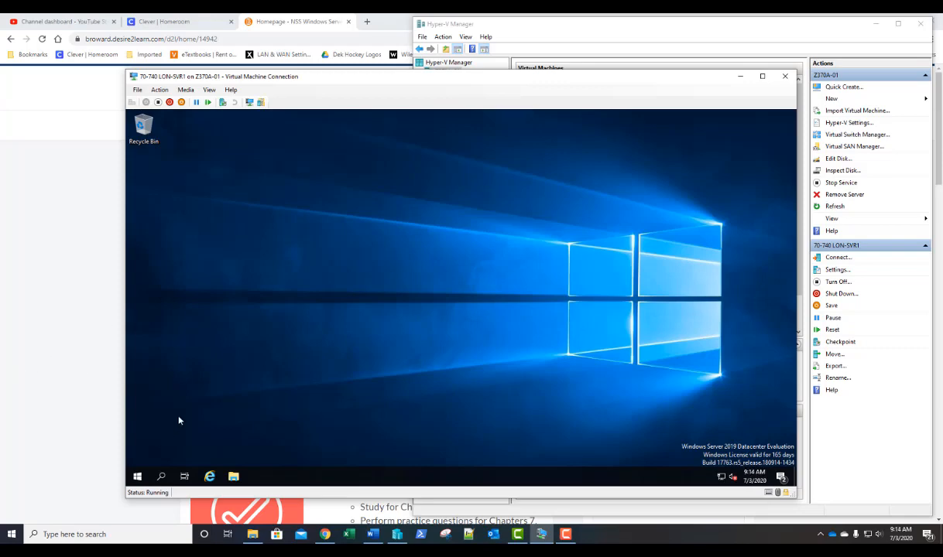
- Launch Server Manager from the Server Manager tile in the VM's Start menu
click(137, 476)
click(298, 210)
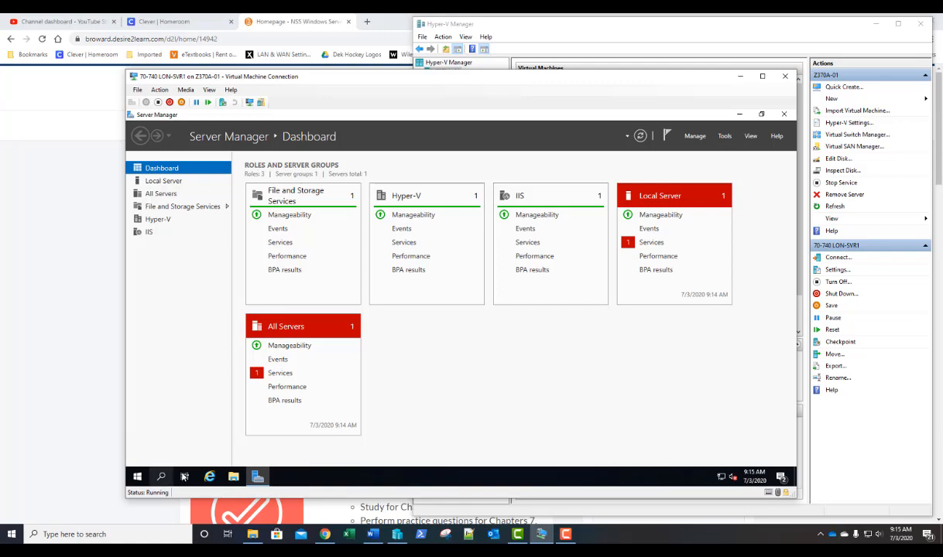
- Start Resource Monitor by searching 'reso' from Start, then enlarge its window
click(137, 478)
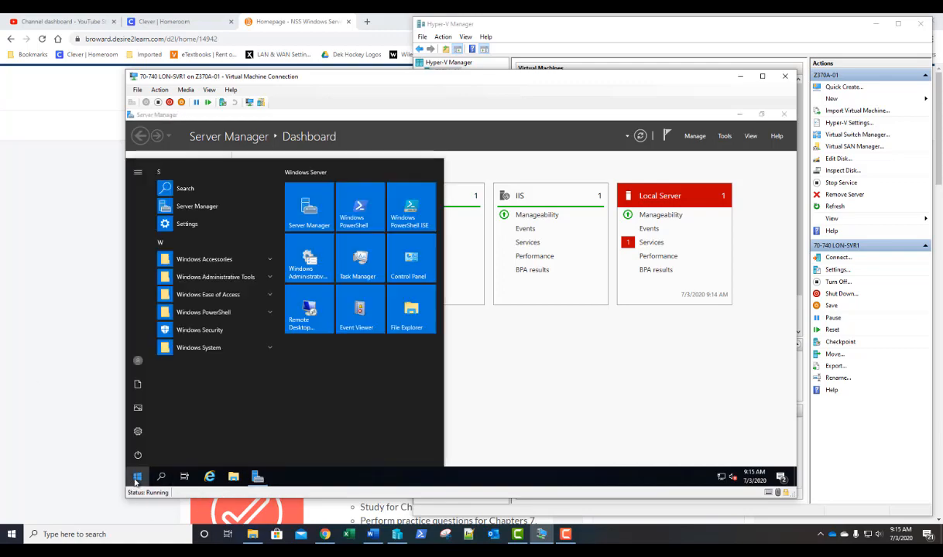
text(reso)
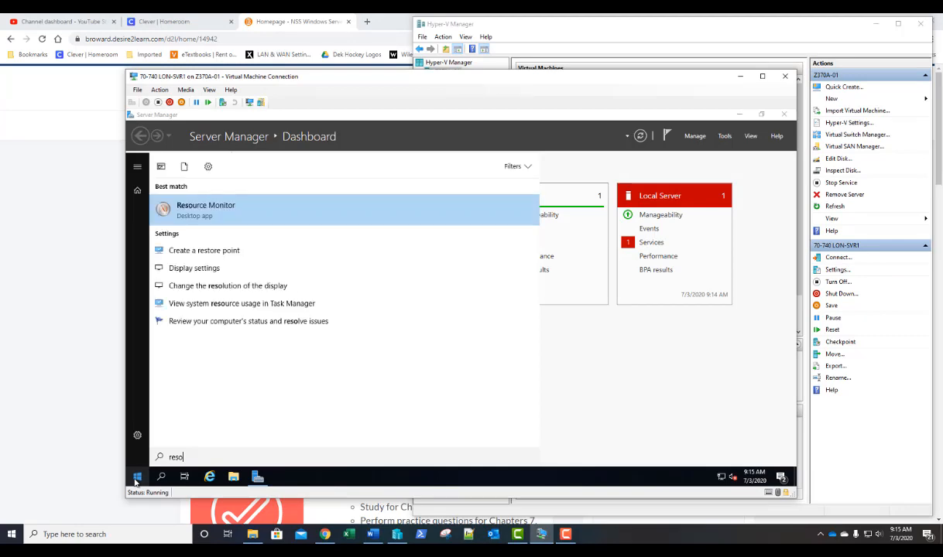
key(Return)
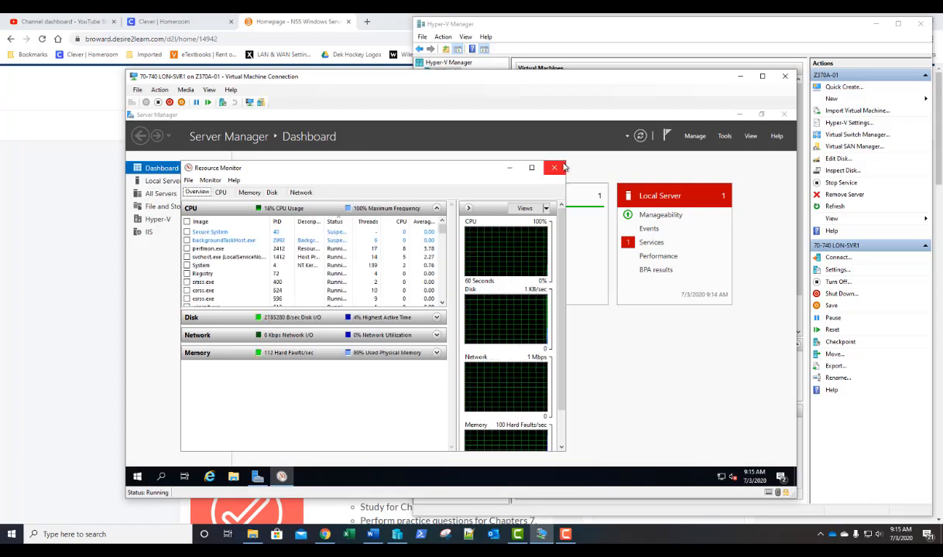
drag(566, 162, 616, 139)
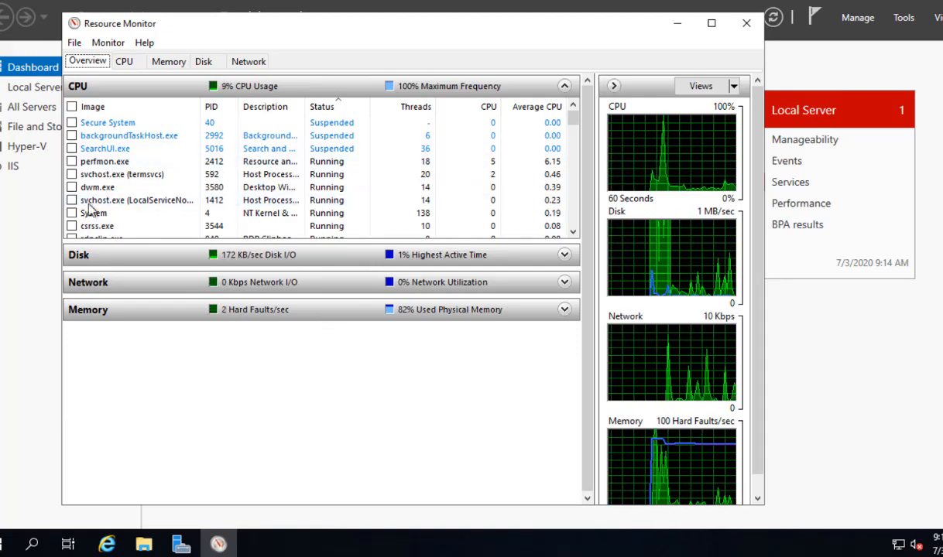
- Sort the CPU tab's processes by PID, then by image name, then switch to Memory
click(126, 62)
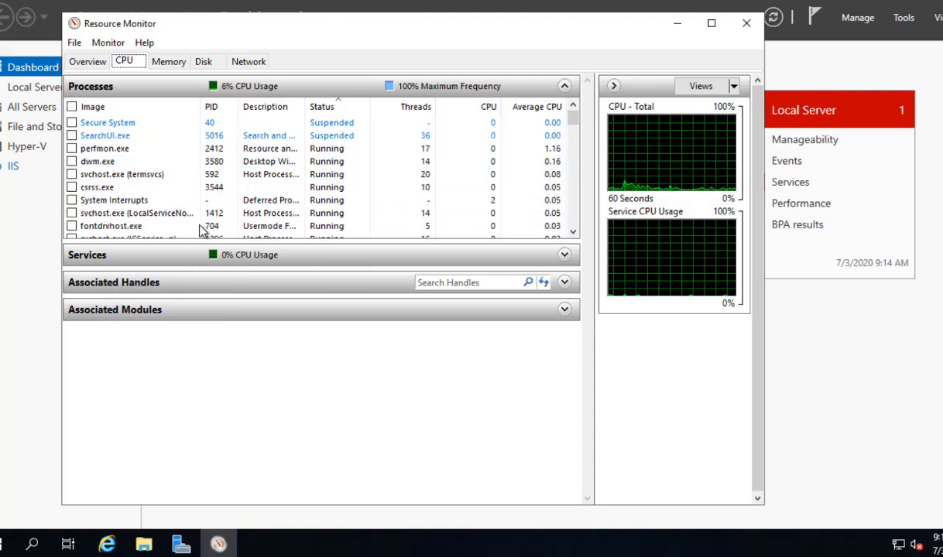
click(209, 107)
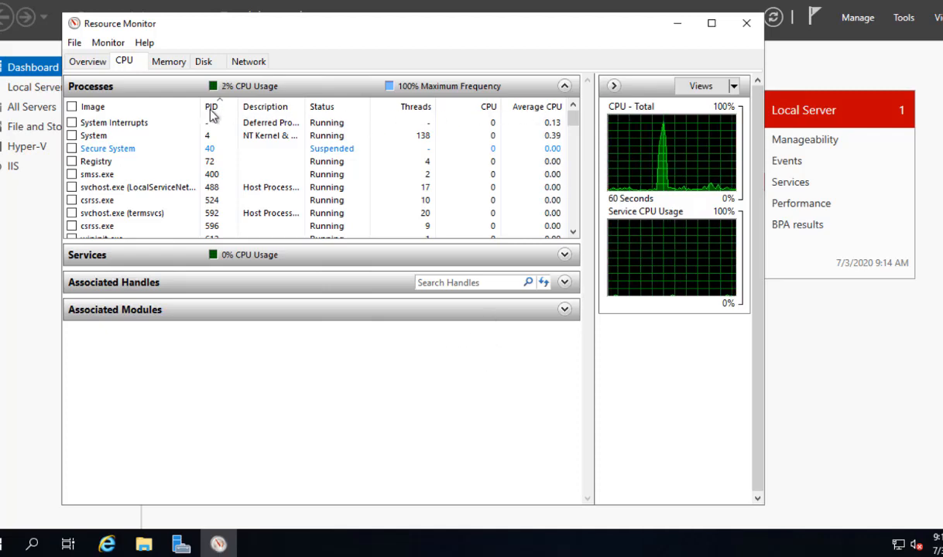
click(109, 109)
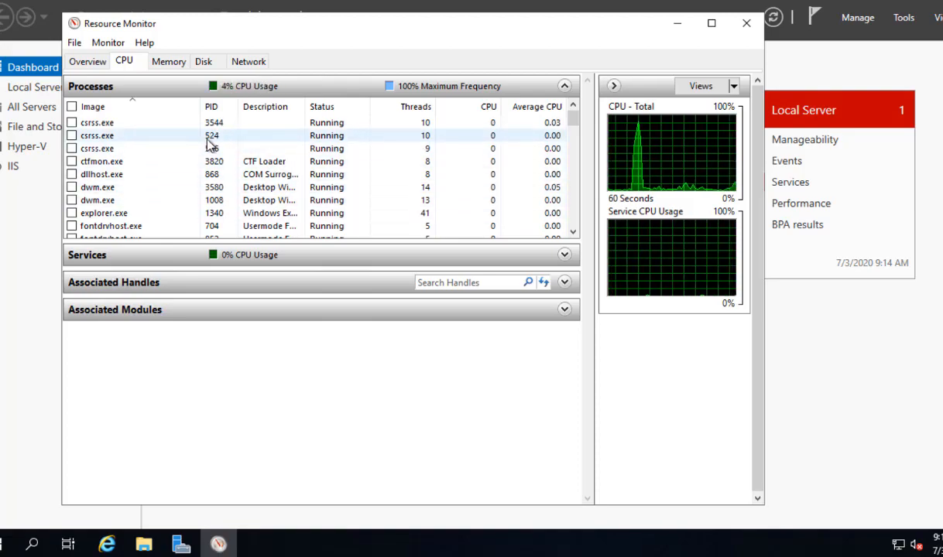
click(170, 62)
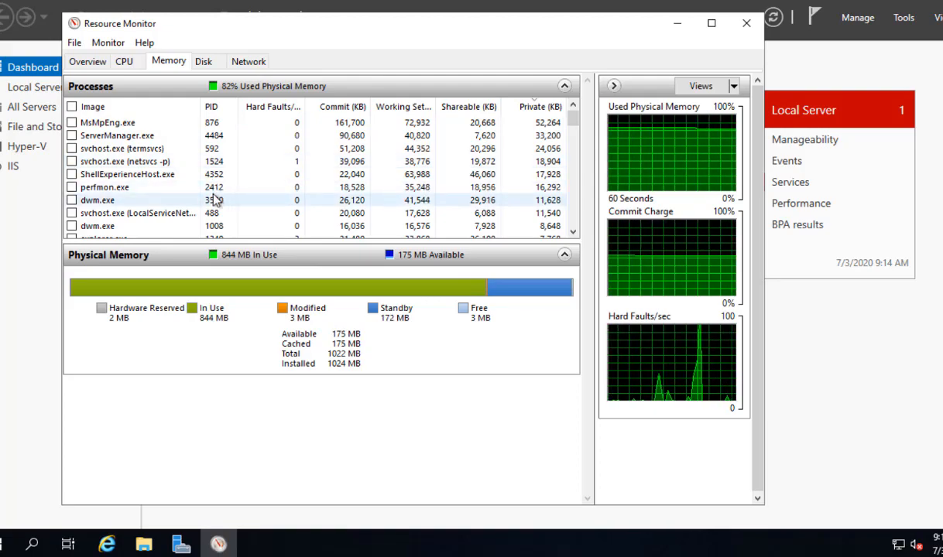
- Sort memory processes by Commit (KB), then switch to the Disk tab
click(336, 109)
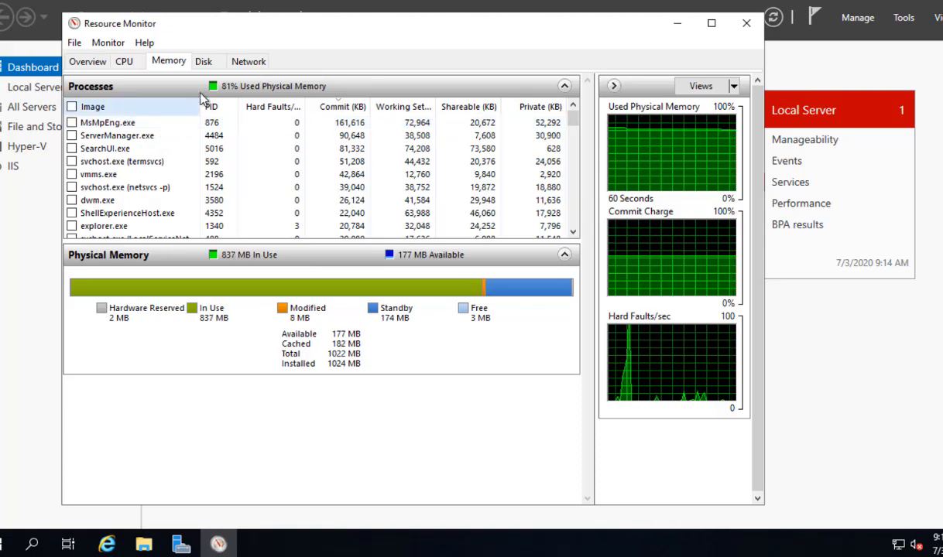
click(206, 65)
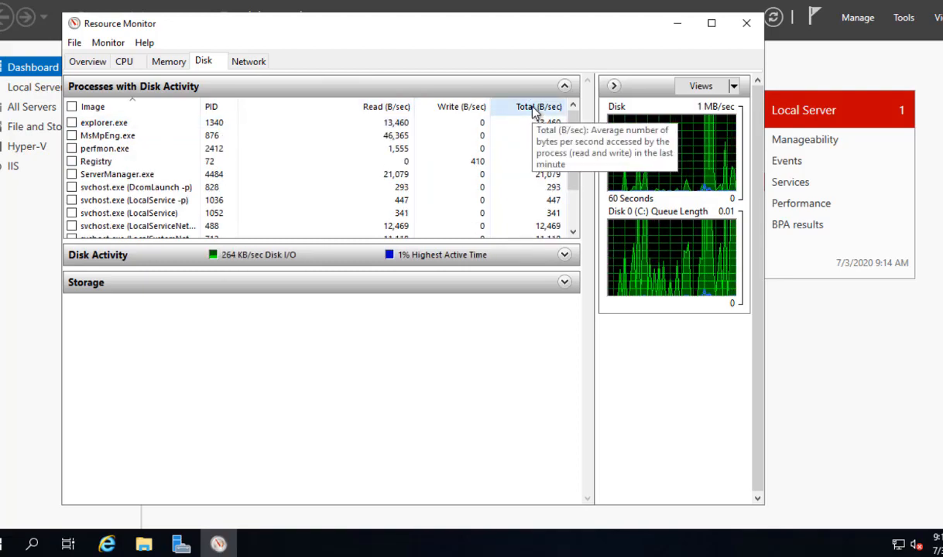
- Sort by Total (B/sec), expand Disk Activity, resize Image and File columns, then open Network
click(532, 108)
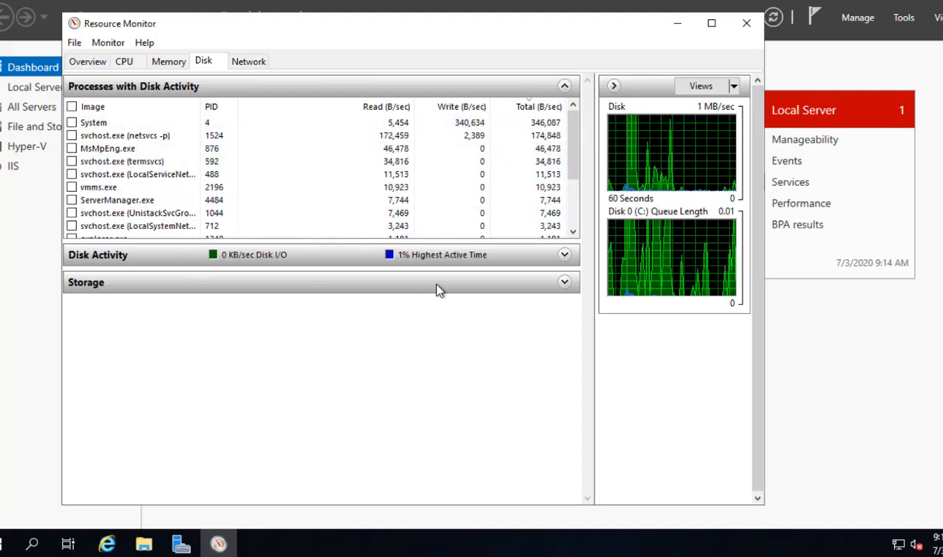
click(564, 256)
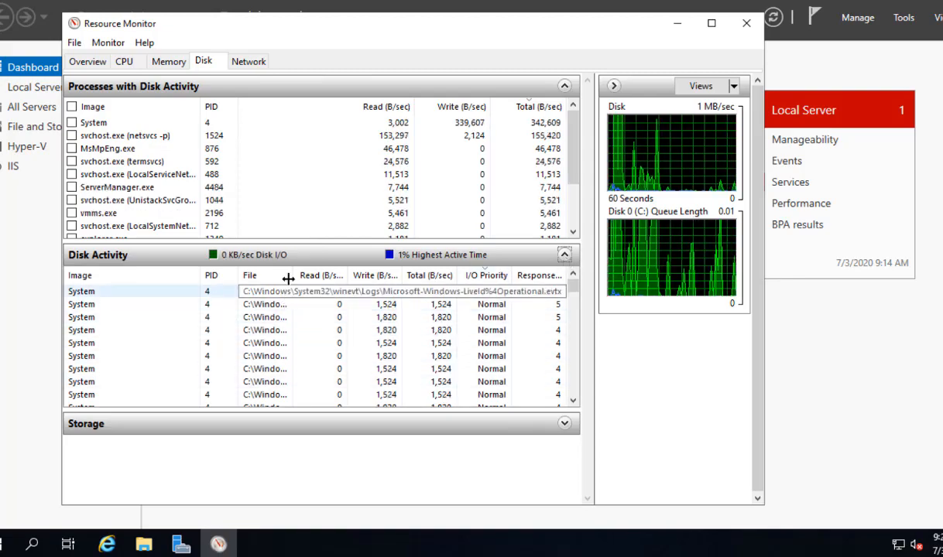
drag(197, 277, 132, 278)
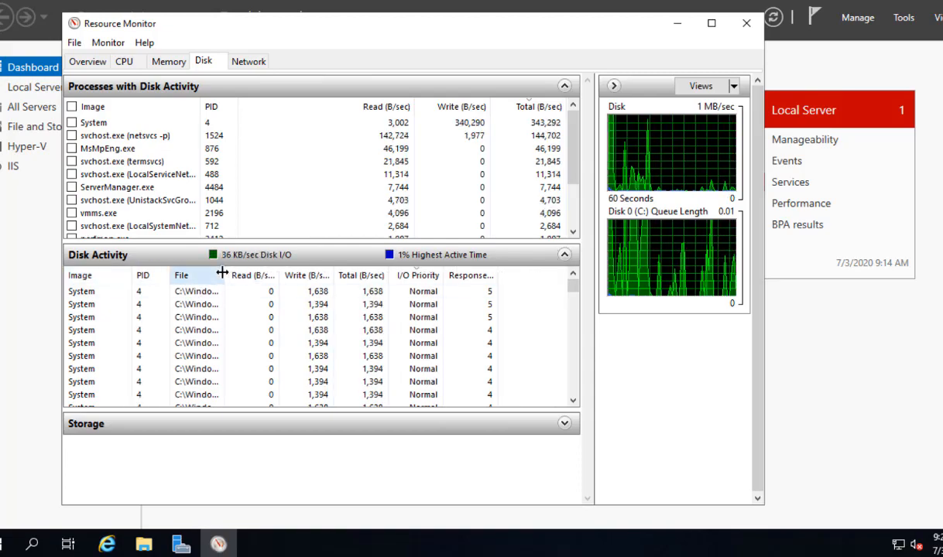
drag(229, 276, 304, 280)
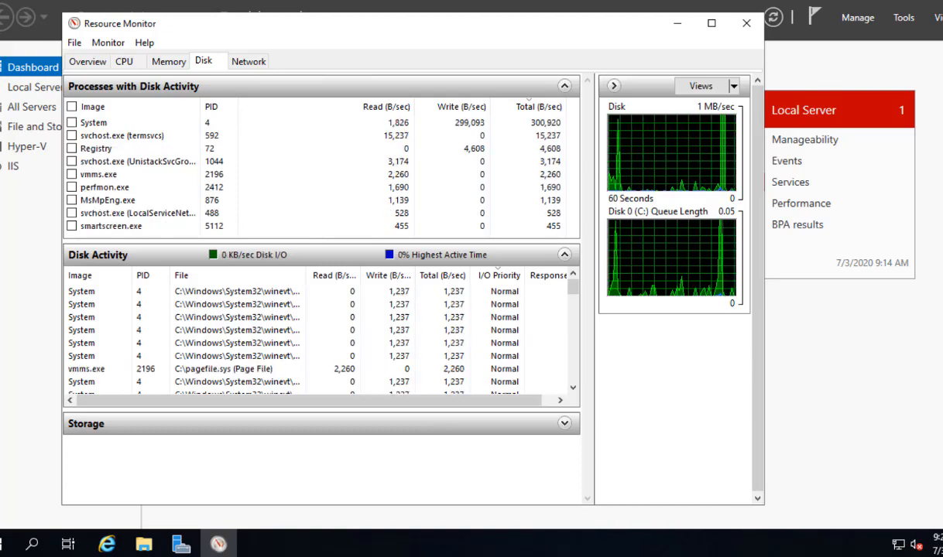
click(249, 65)
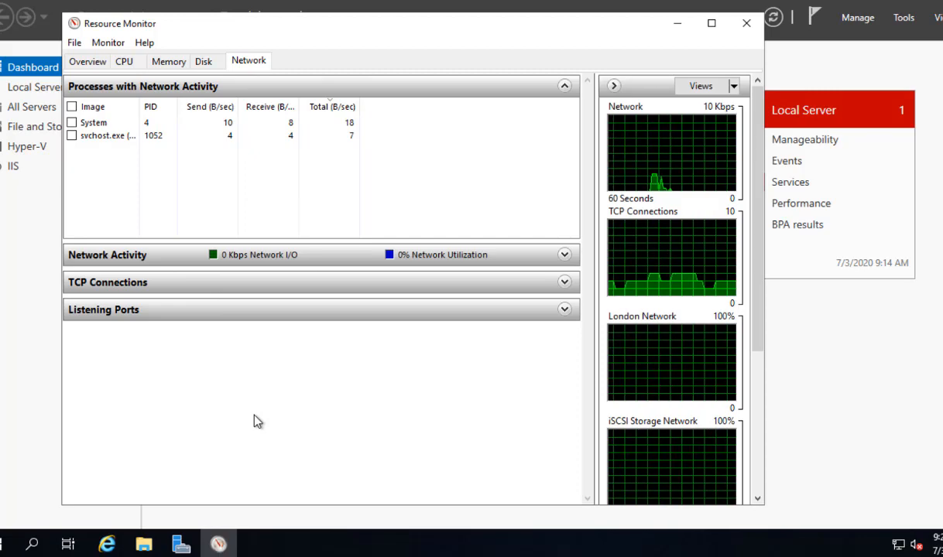
- Expand Listening Ports, auto-fit Firewall Status, collapse network processes, and enlarge the port-sorted list
click(564, 311)
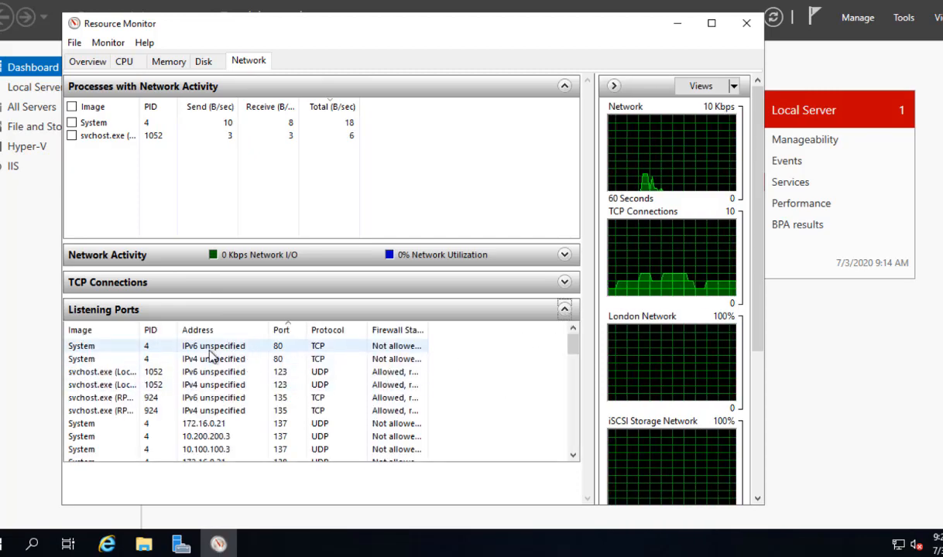
double_click(426, 327)
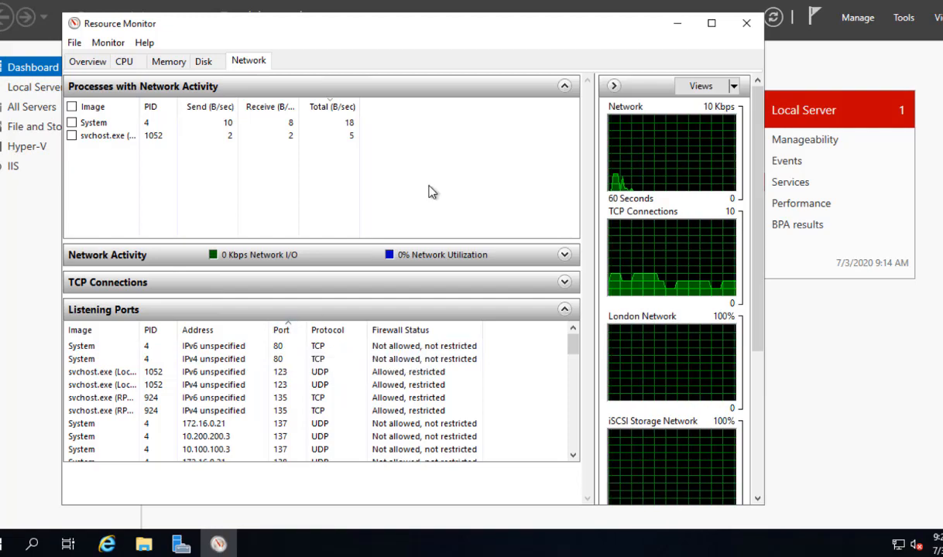
click(564, 87)
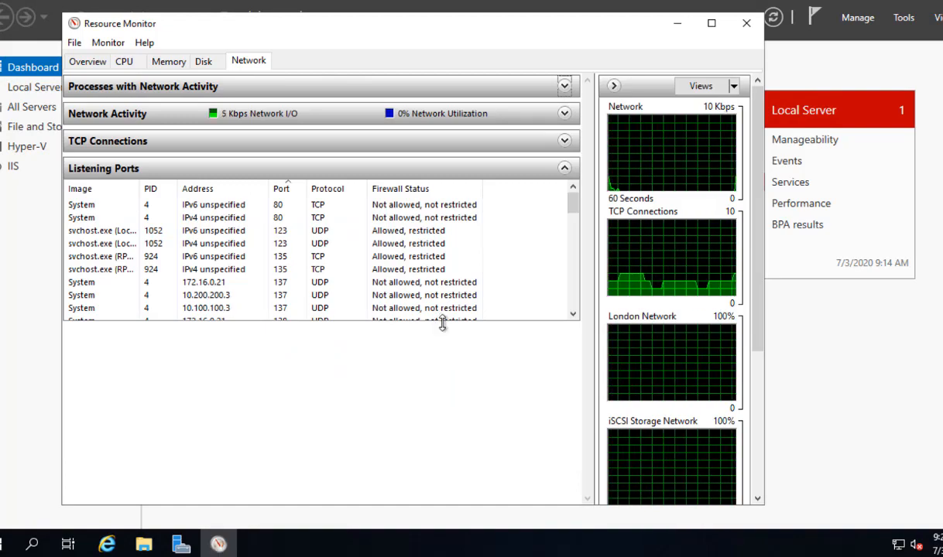
drag(442, 324, 411, 497)
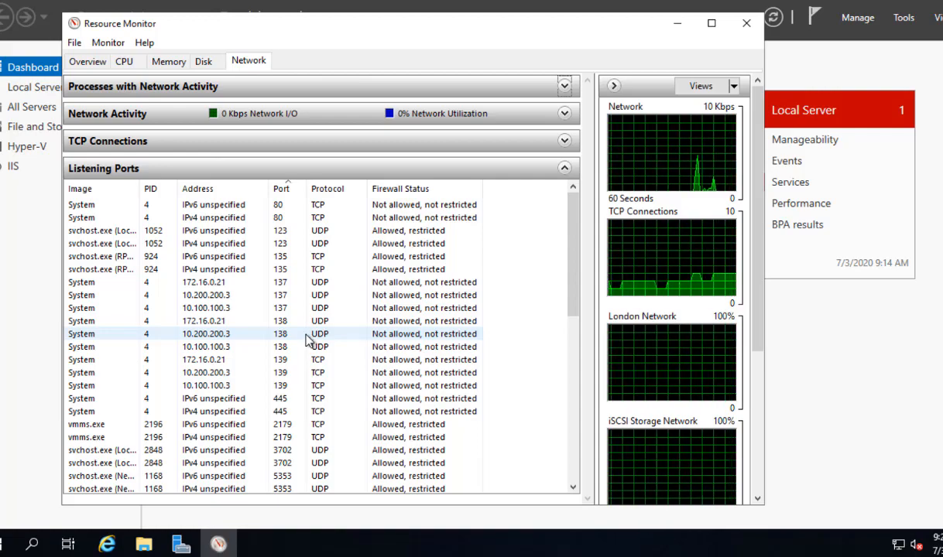
click(287, 195)
click(288, 195)
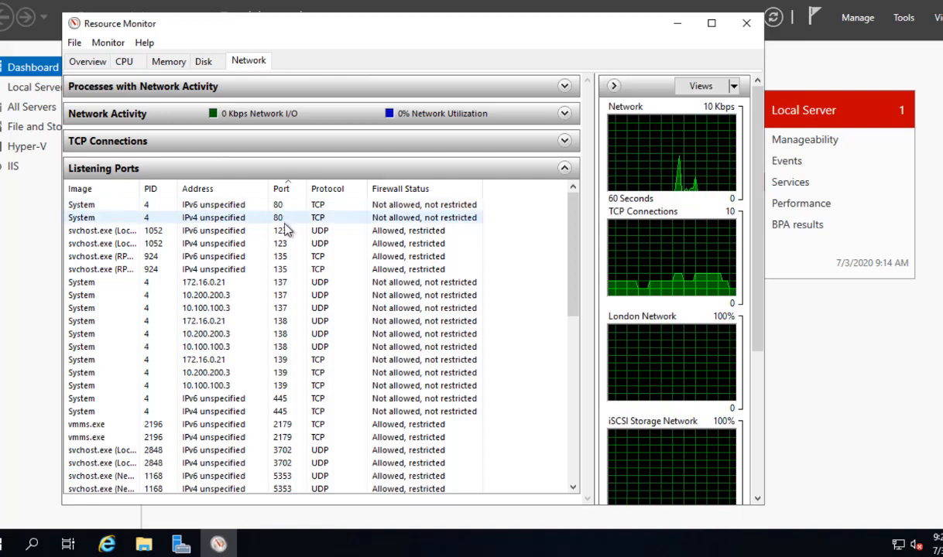
click(284, 282)
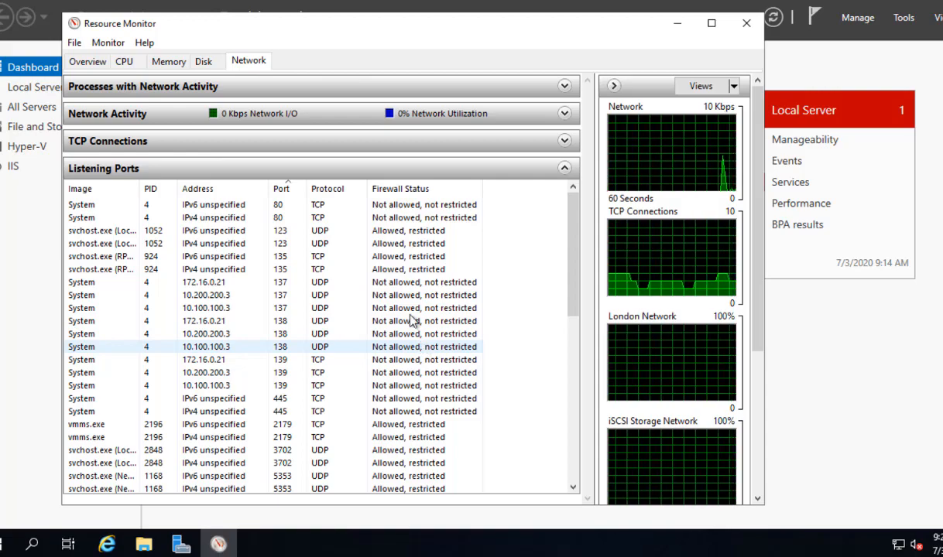
- Expand the TCP Connections section to list local and remote addresses, ports and latency
click(564, 142)
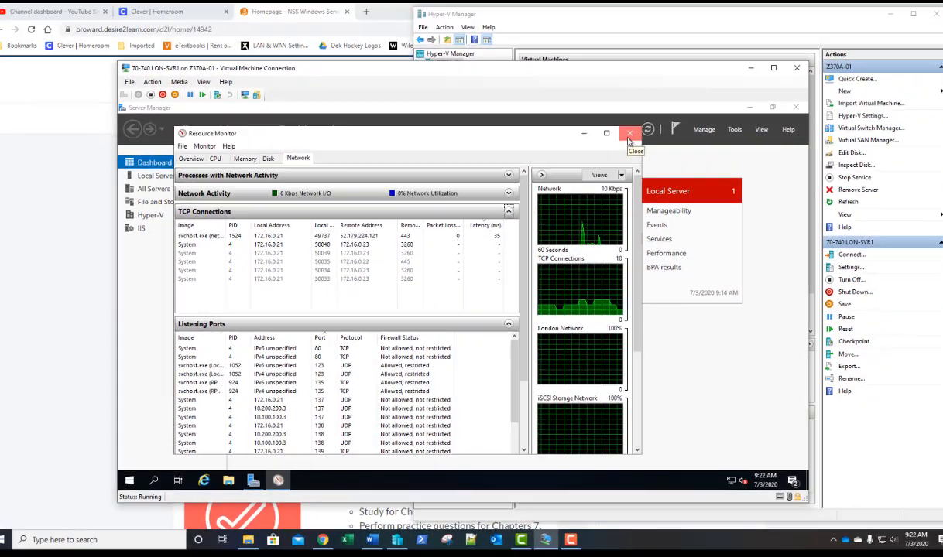
- Close Resource Monitor and launch Performance Monitor from Server Manager's Tools menu
click(746, 24)
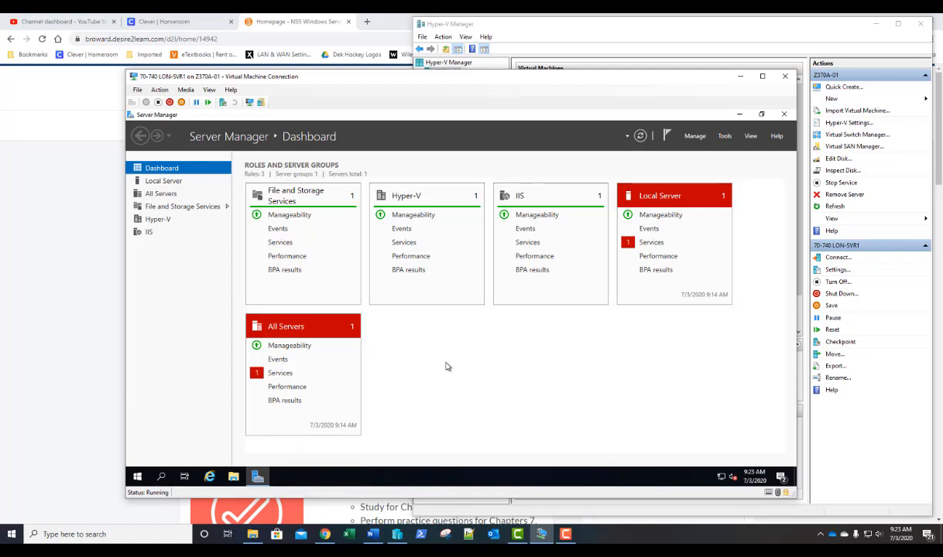
click(724, 137)
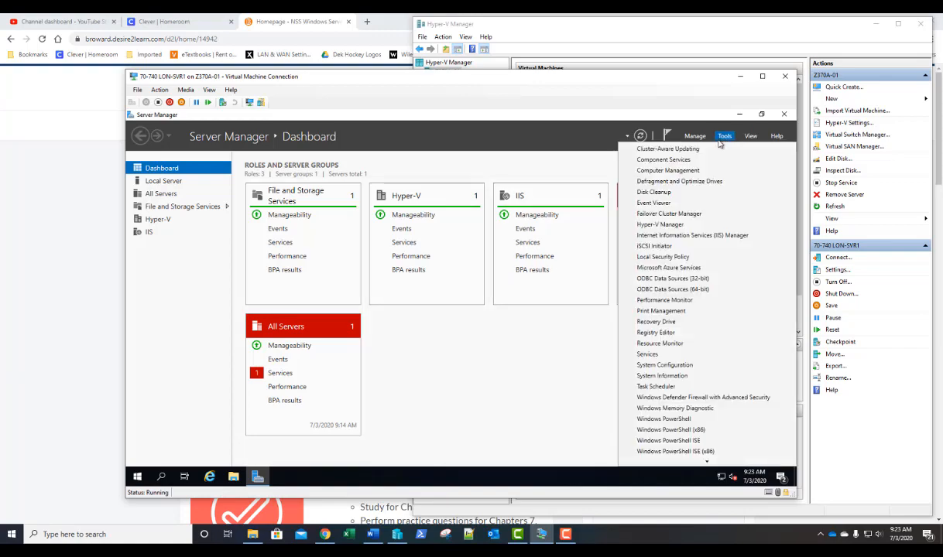
click(674, 300)
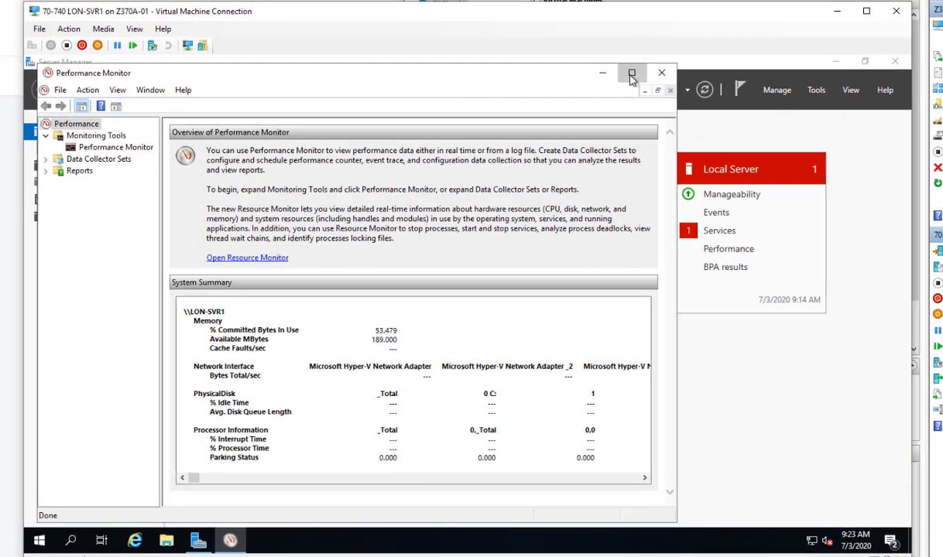
- Maximize Performance Monitor and display the live % Processor Time graph
click(631, 74)
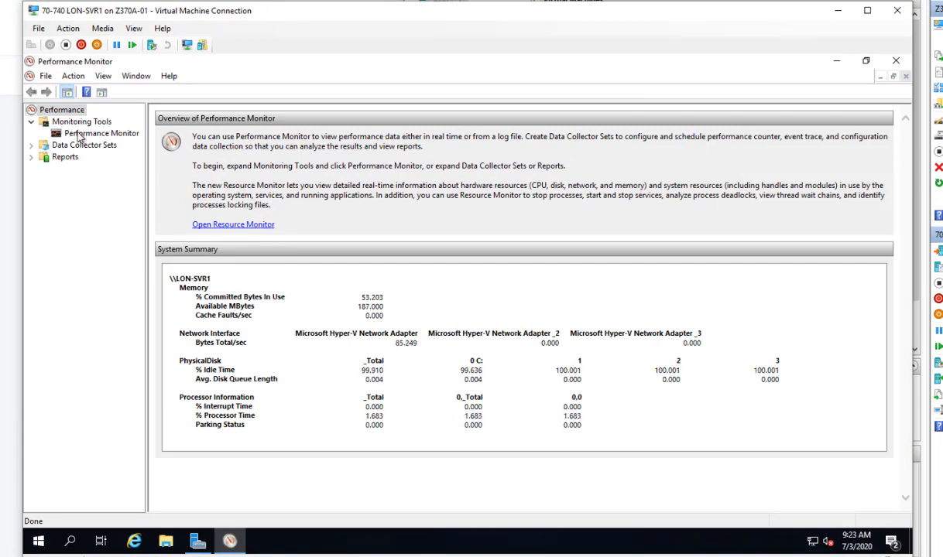
click(93, 133)
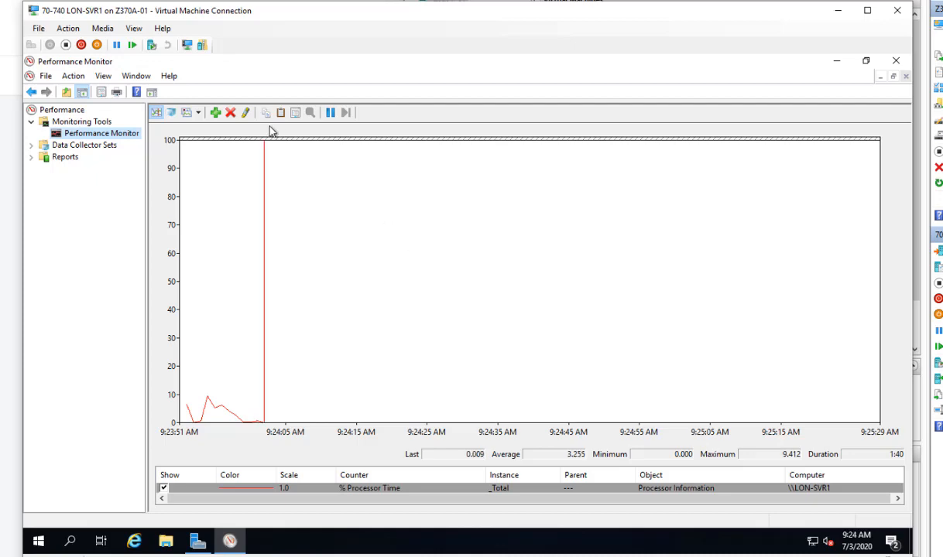
- Replace the default counter by adding Processor % Processor Time for _Total, with descriptions shown
click(230, 113)
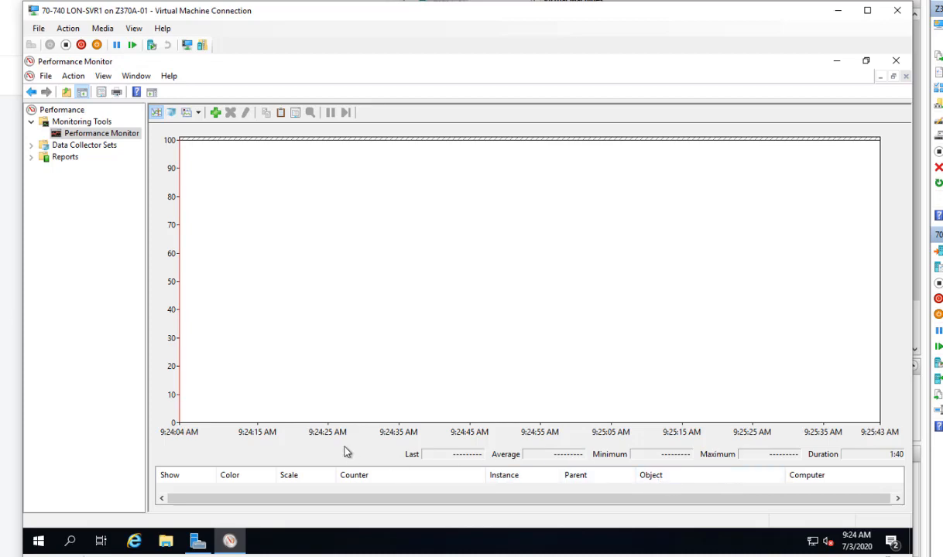
click(215, 114)
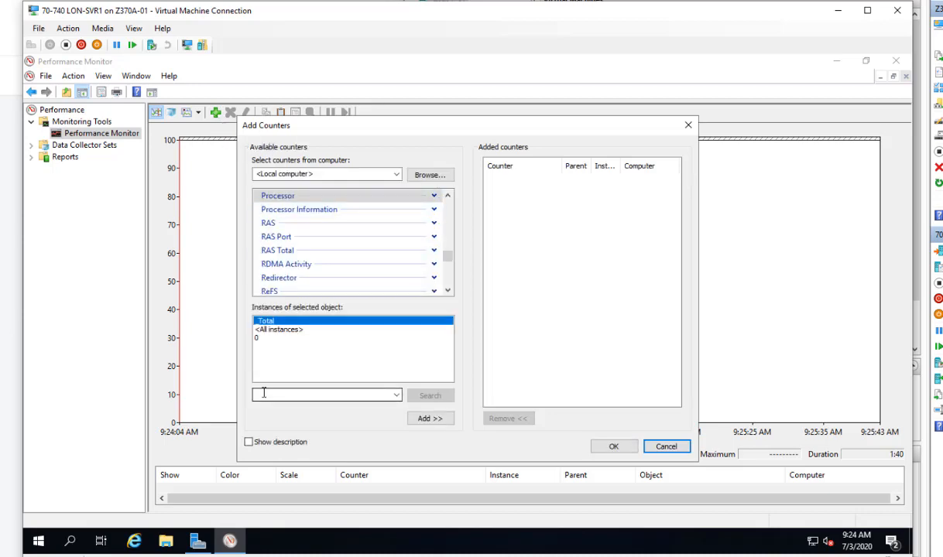
click(434, 197)
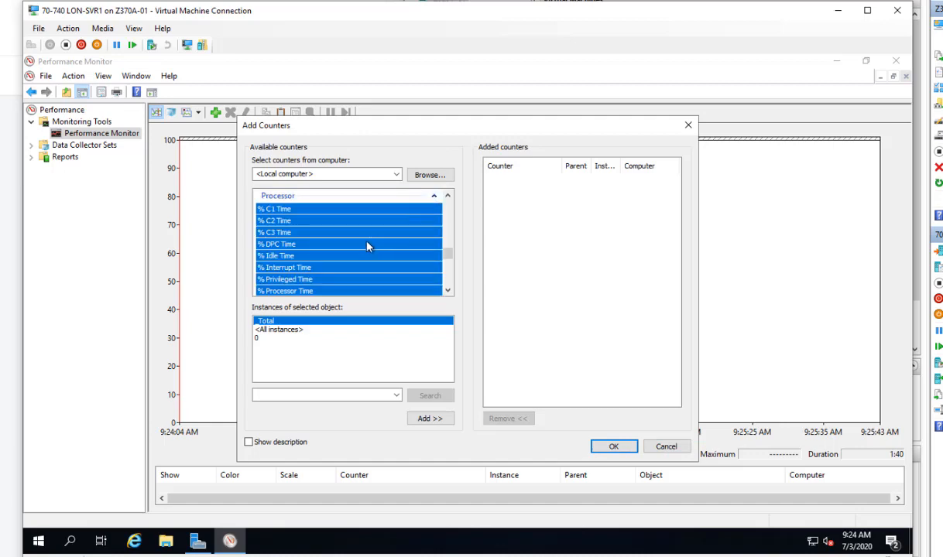
click(291, 292)
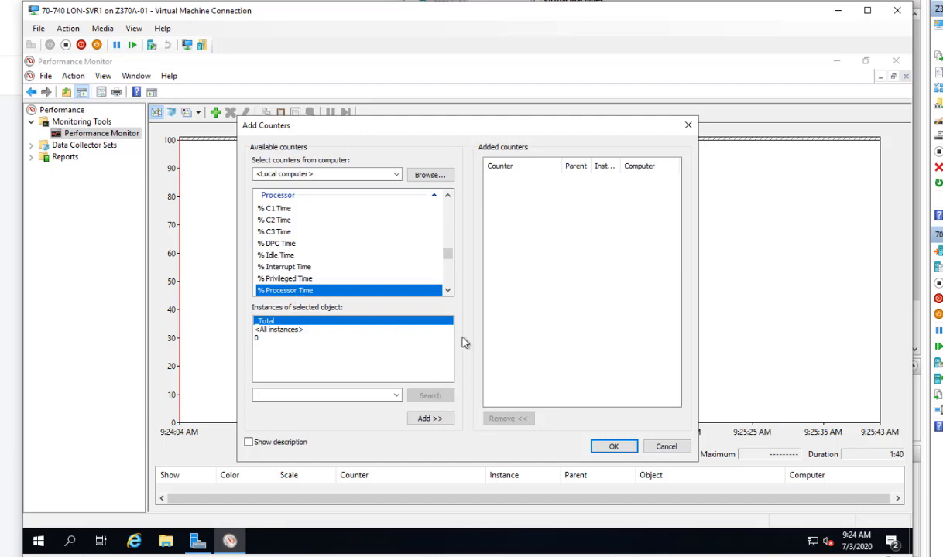
click(248, 442)
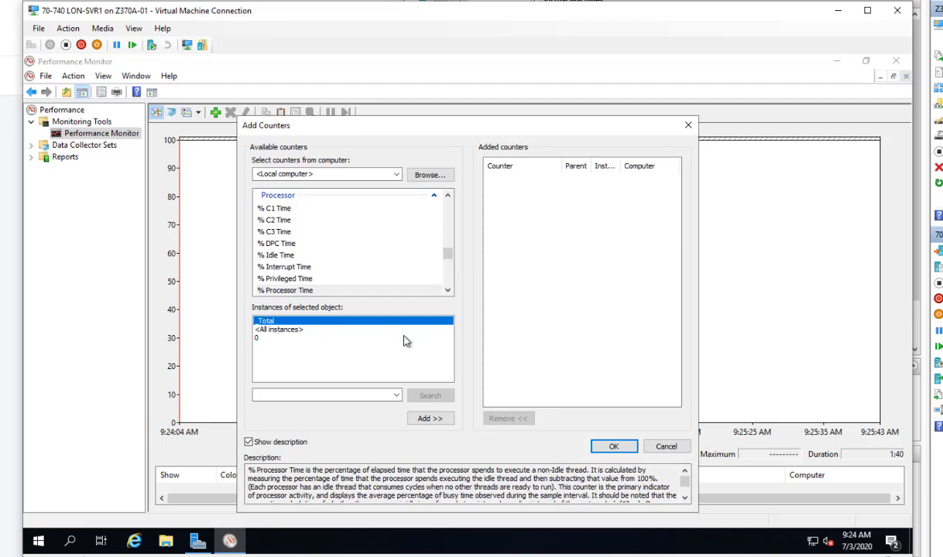
click(433, 422)
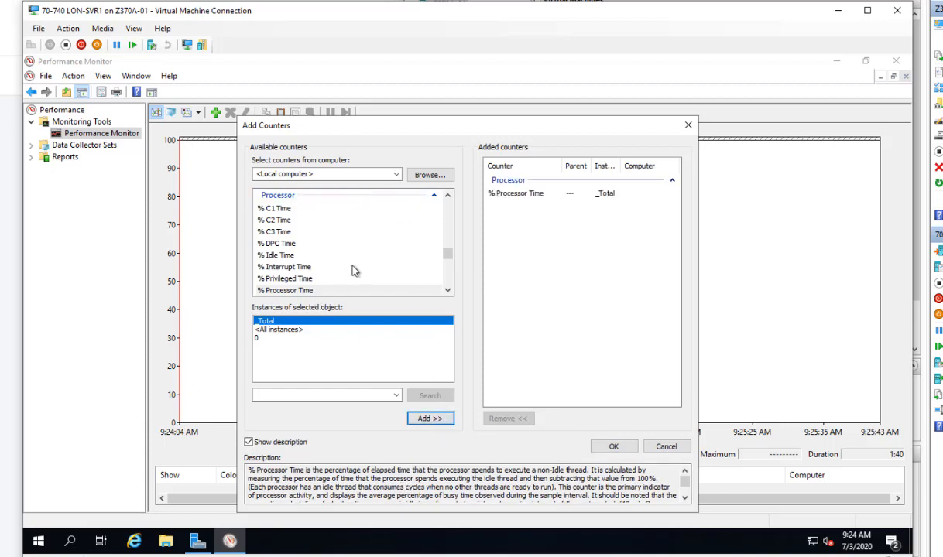
scroll(400, 250, down, 1)
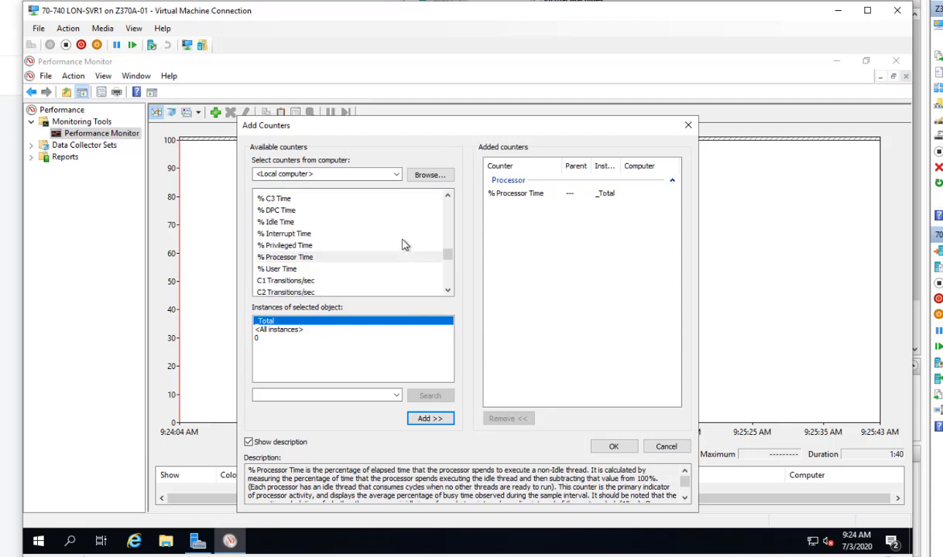
scroll(400, 250, down, 5)
scroll(406, 244, down, 2)
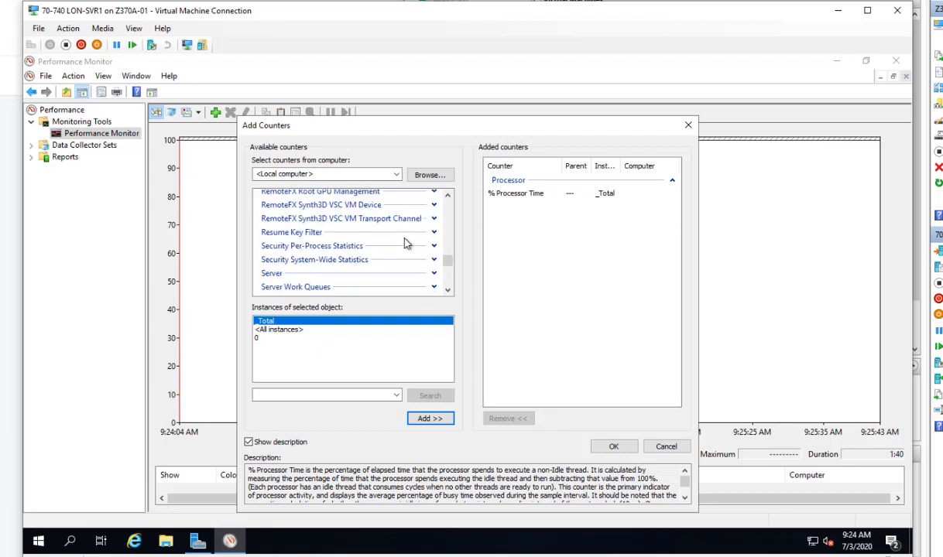
- Add Server Work Queues Queue Length for all instances
click(433, 287)
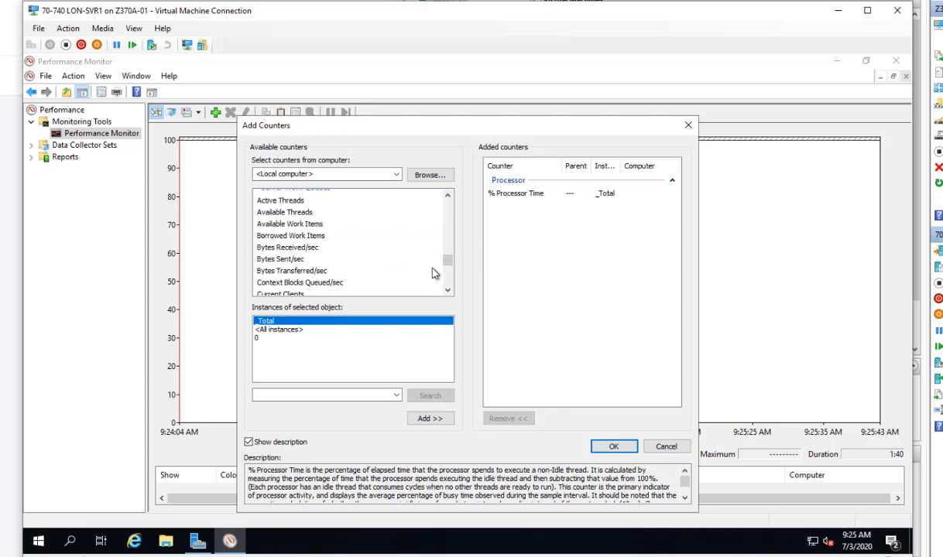
scroll(418, 268, down, 1)
scroll(418, 267, down, 1)
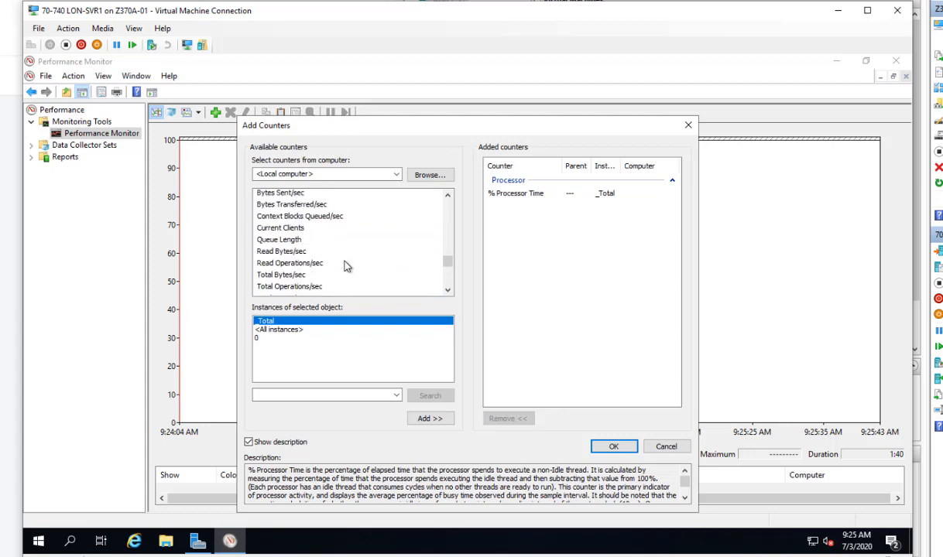
click(282, 243)
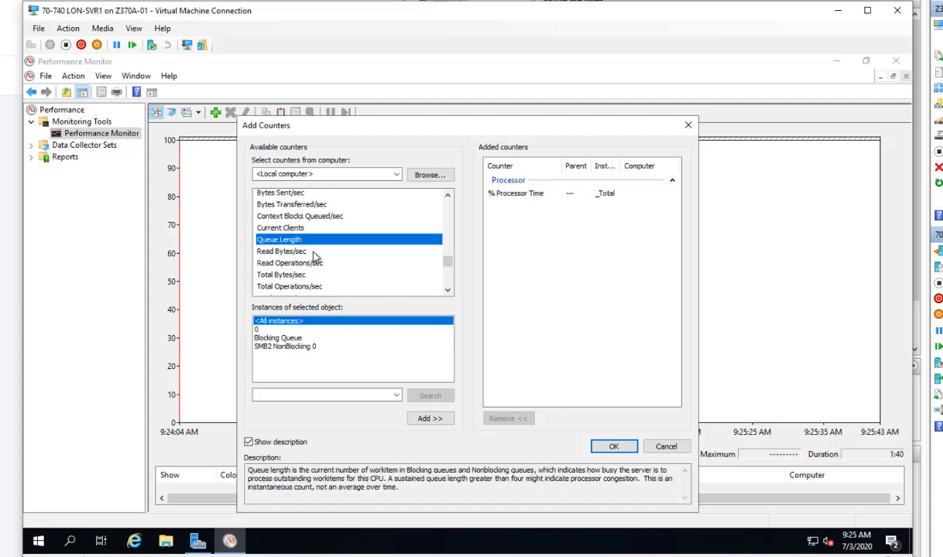
click(433, 421)
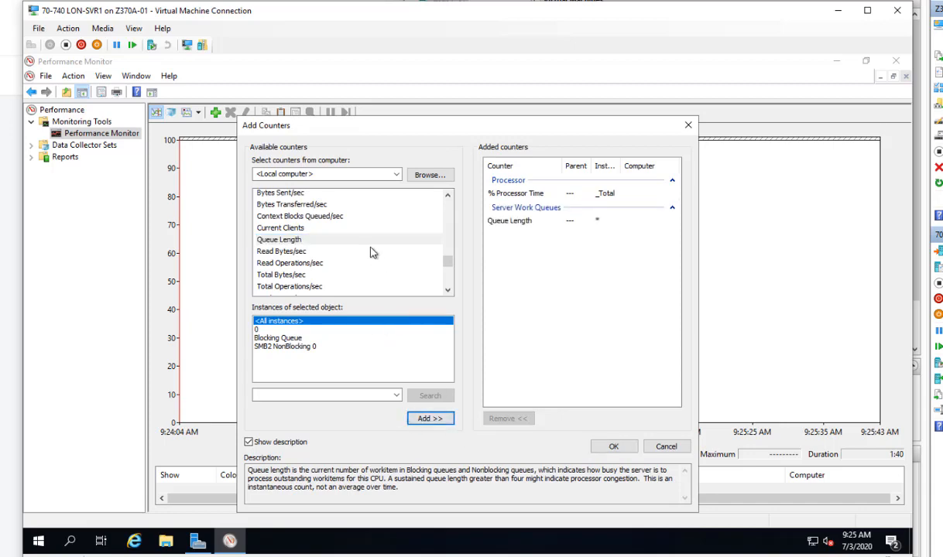
scroll(402, 248, up, 4)
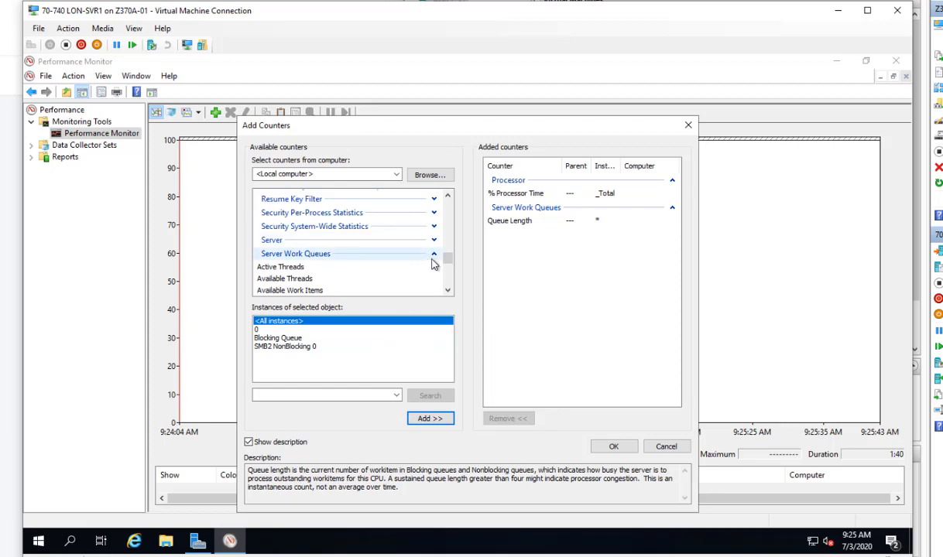
- Add the System Processor Queue Length counter
click(434, 256)
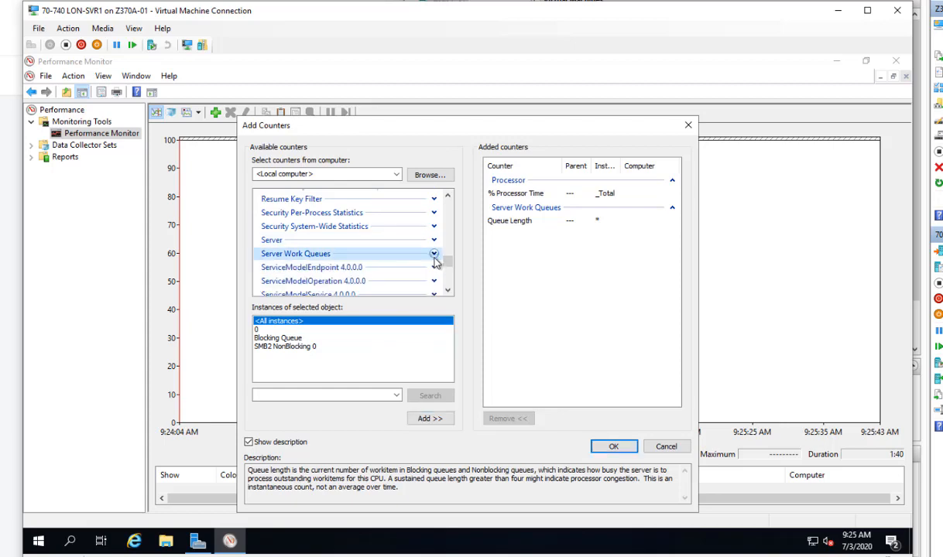
scroll(418, 271, down, 2)
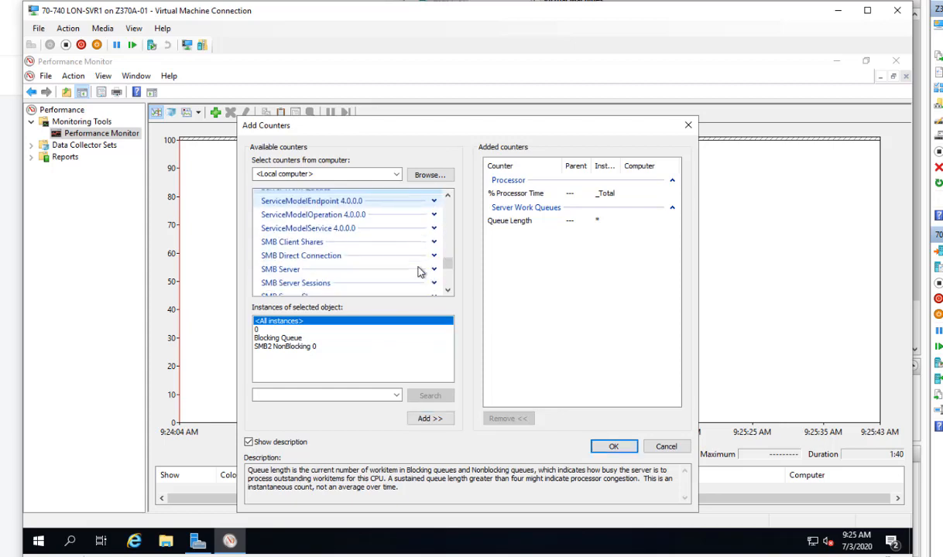
scroll(419, 271, down, 5)
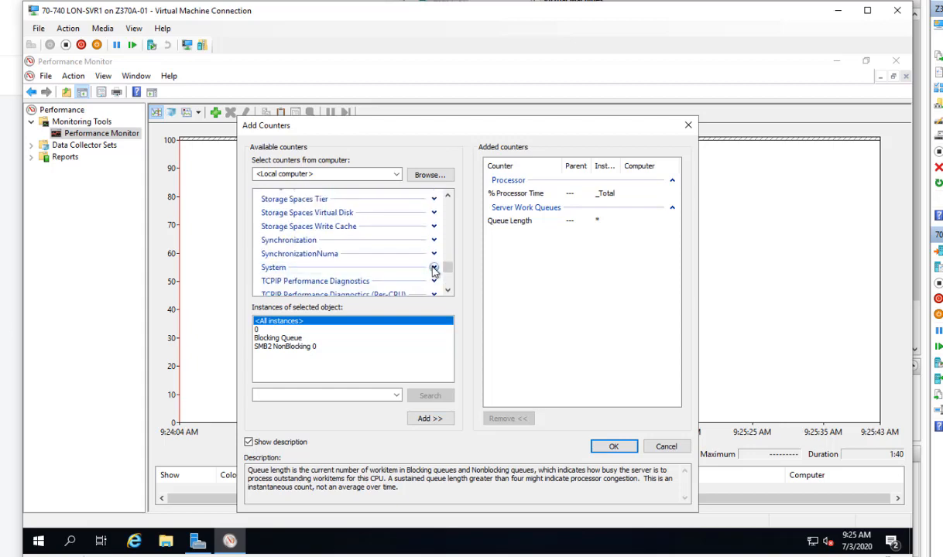
click(434, 268)
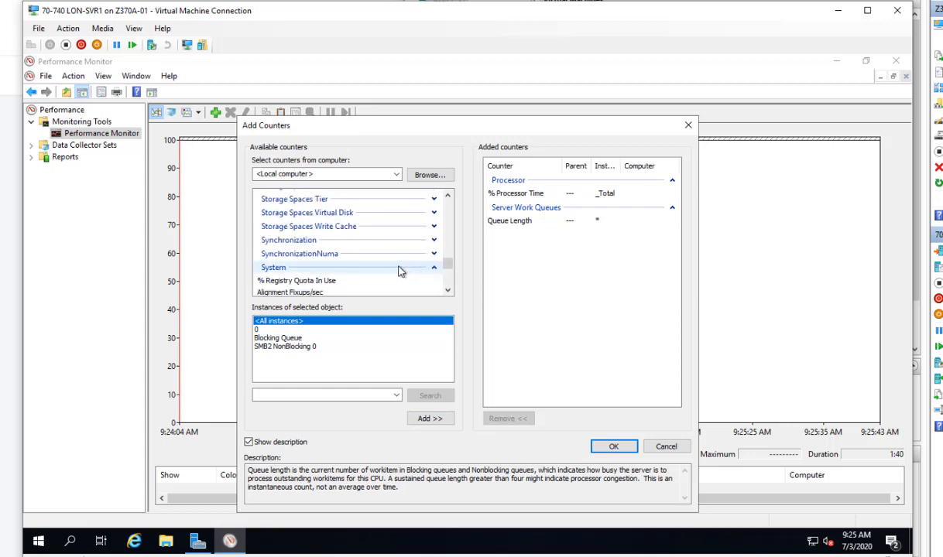
scroll(401, 271, down, 6)
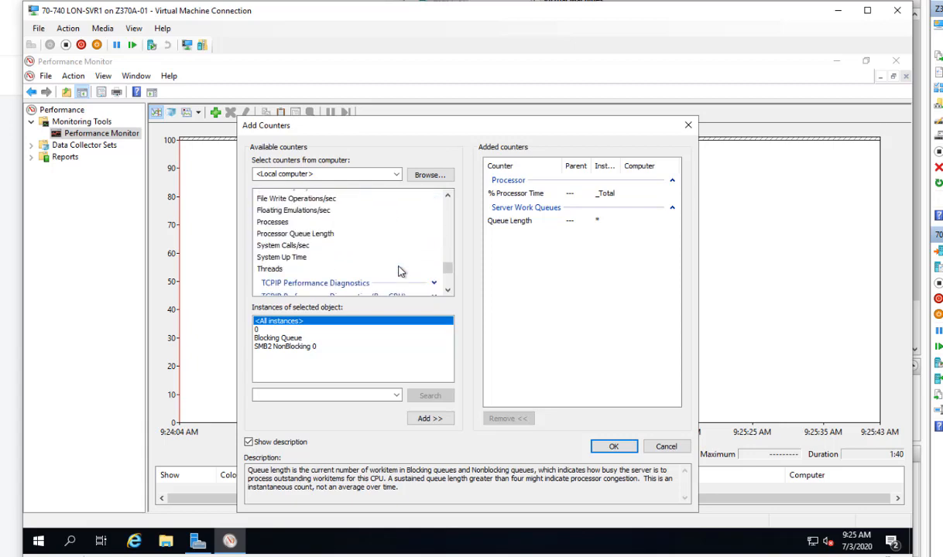
click(306, 233)
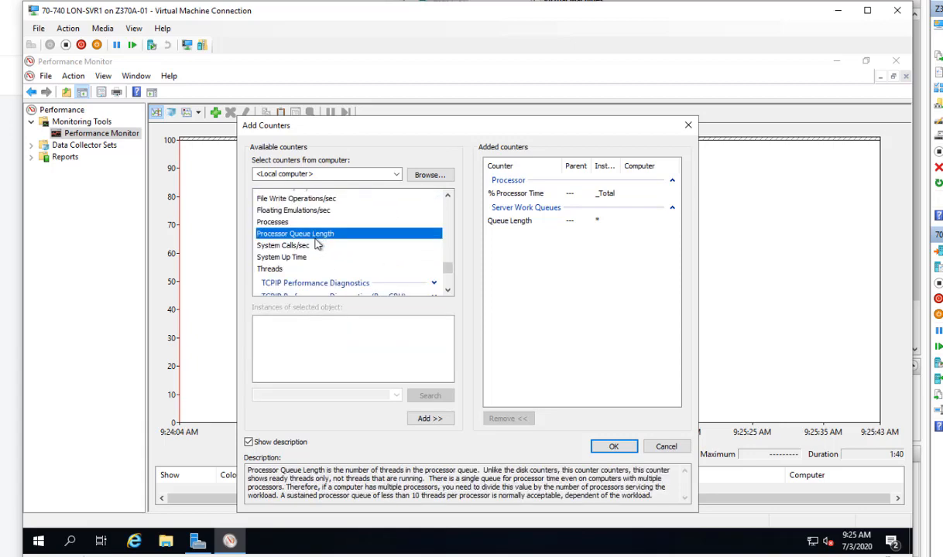
click(429, 418)
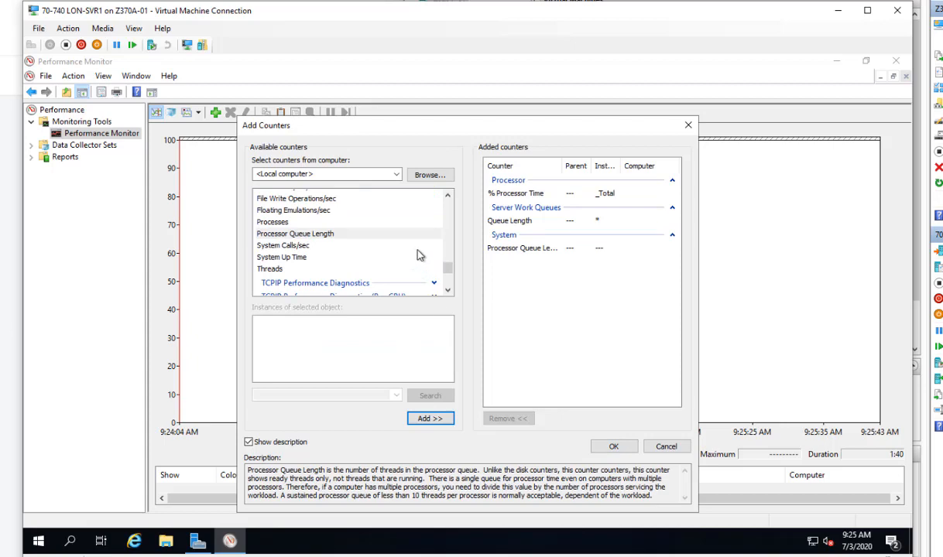
scroll(418, 255, up, 10)
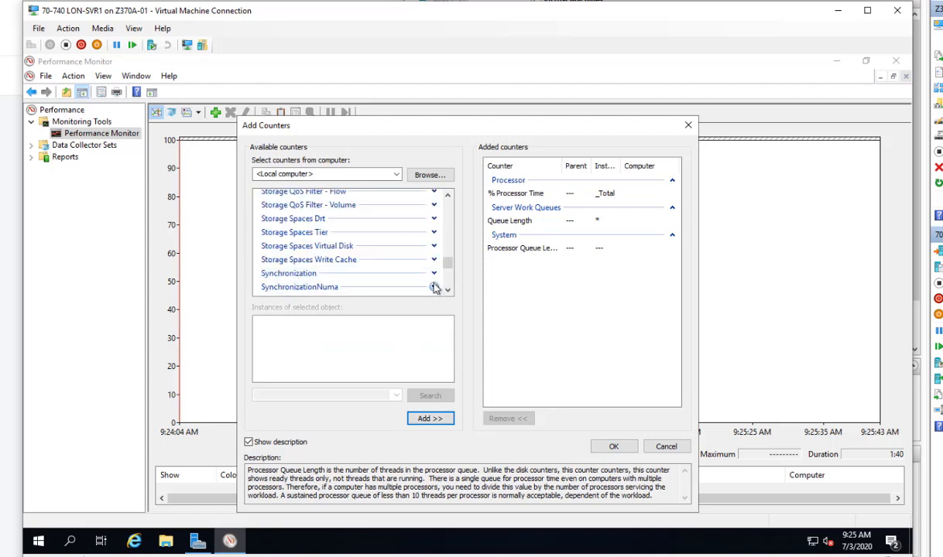
- Collapse the System and Processor counter groups to tidy the counter list
scroll(434, 287, down, 1)
click(434, 267)
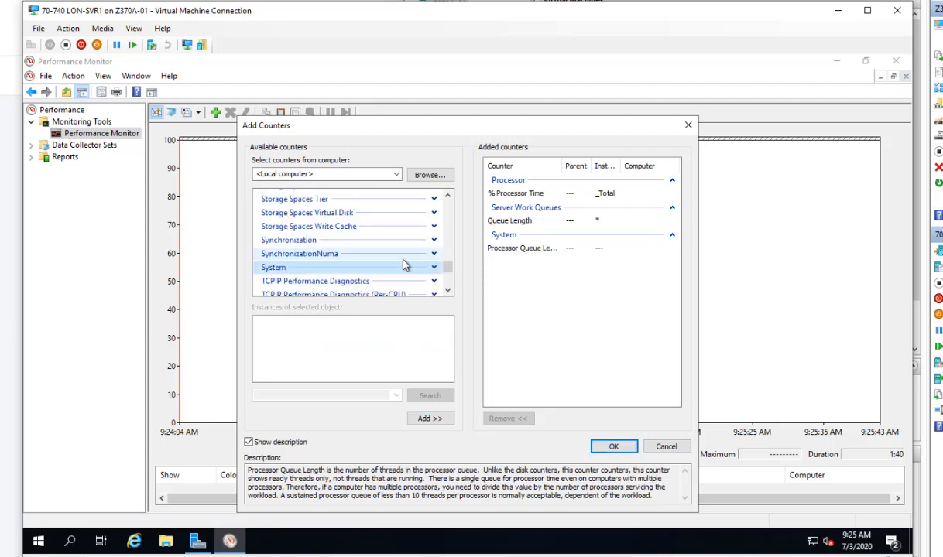
scroll(403, 265, up, 15)
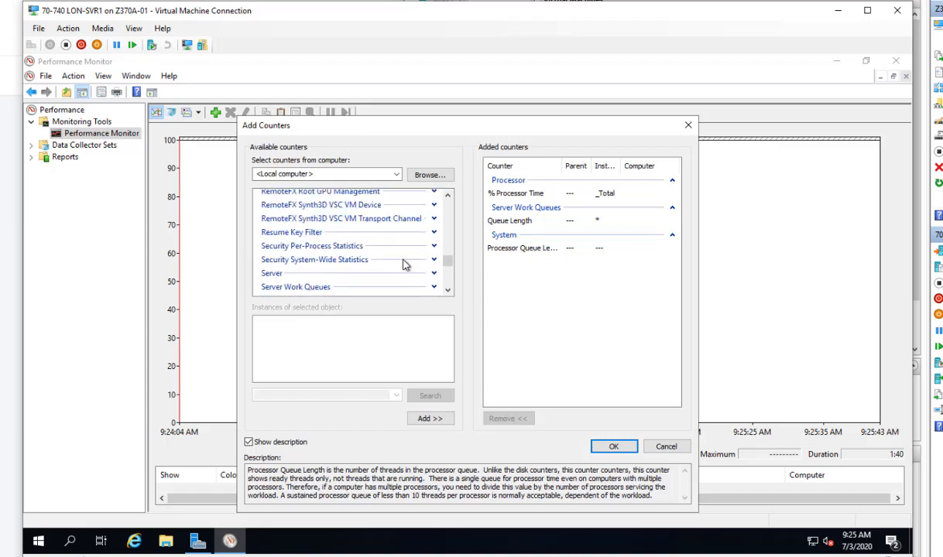
scroll(403, 265, up, 3)
scroll(402, 265, down, 1)
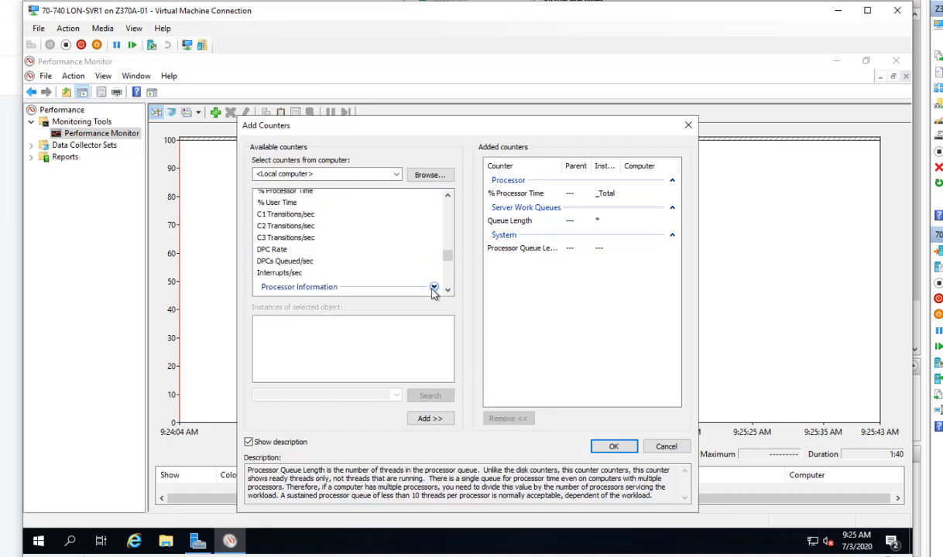
scroll(438, 288, down, 1)
scroll(440, 285, up, 6)
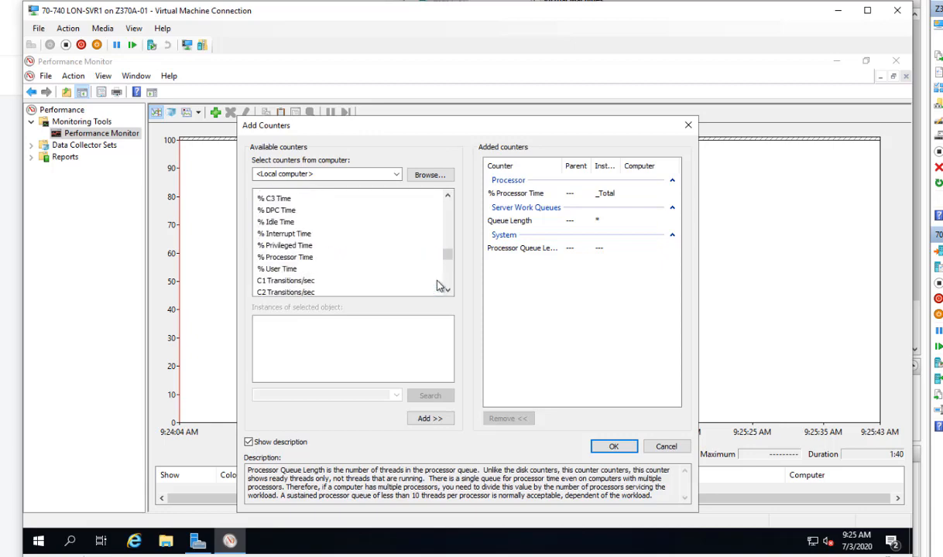
scroll(438, 288, up, 1)
scroll(438, 288, down, 1)
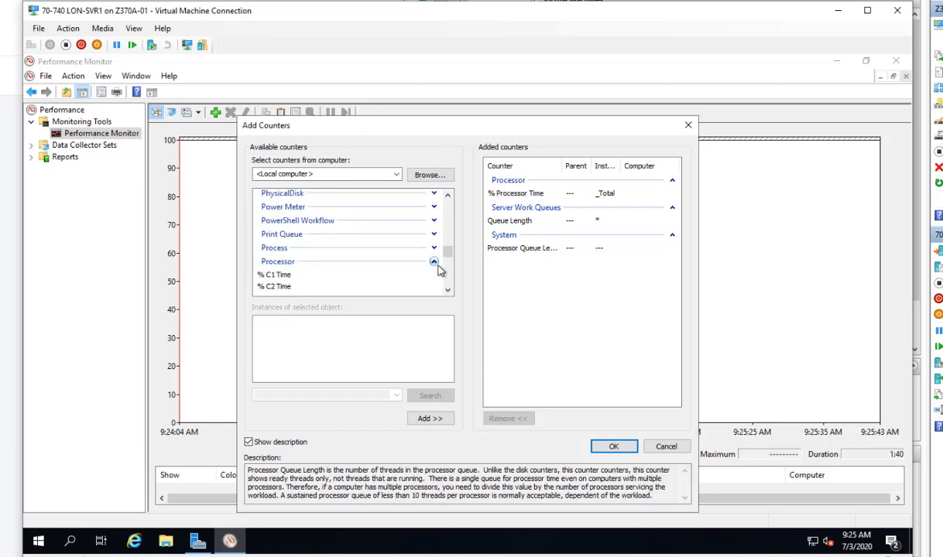
click(433, 262)
scroll(394, 268, up, 4)
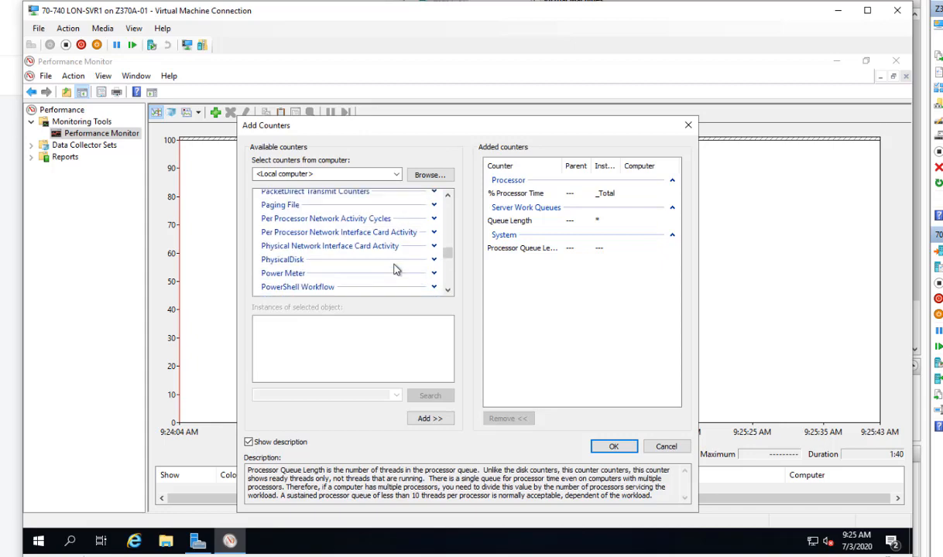
scroll(394, 268, up, 5)
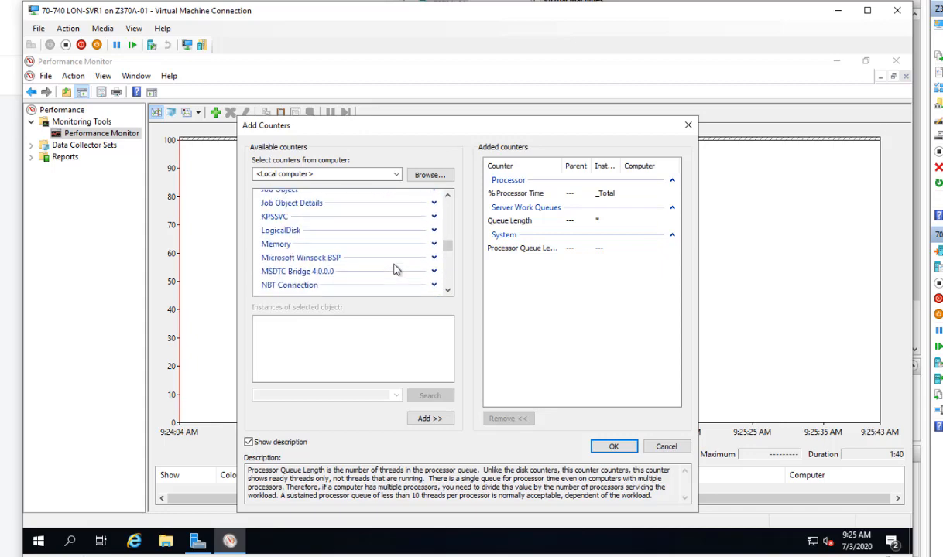
- Add the Memory counters Page Faults/sec and Pages/sec
click(433, 243)
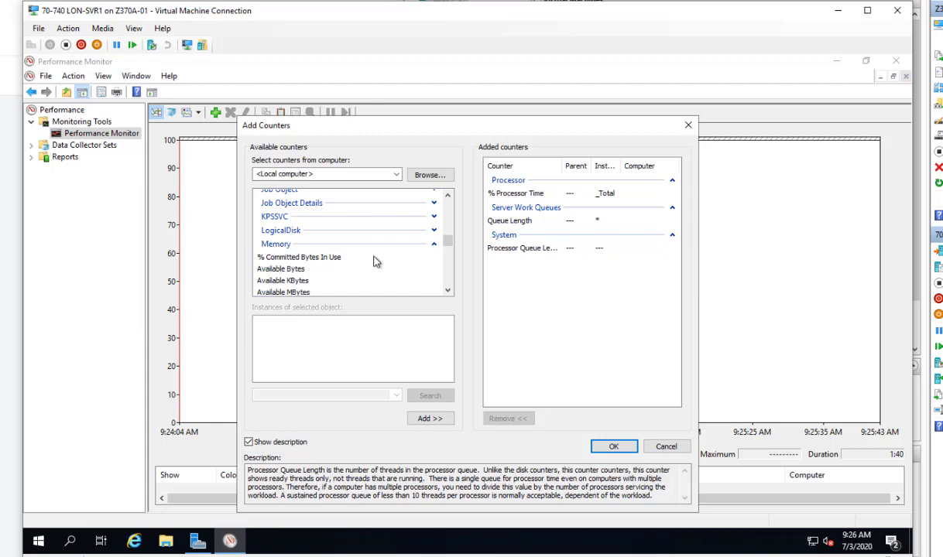
scroll(373, 262, down, 1)
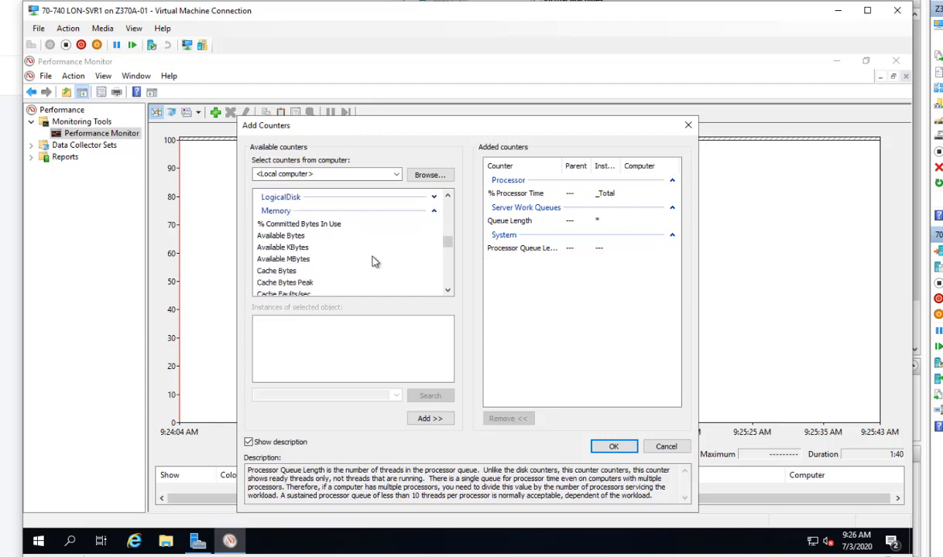
scroll(372, 262, down, 4)
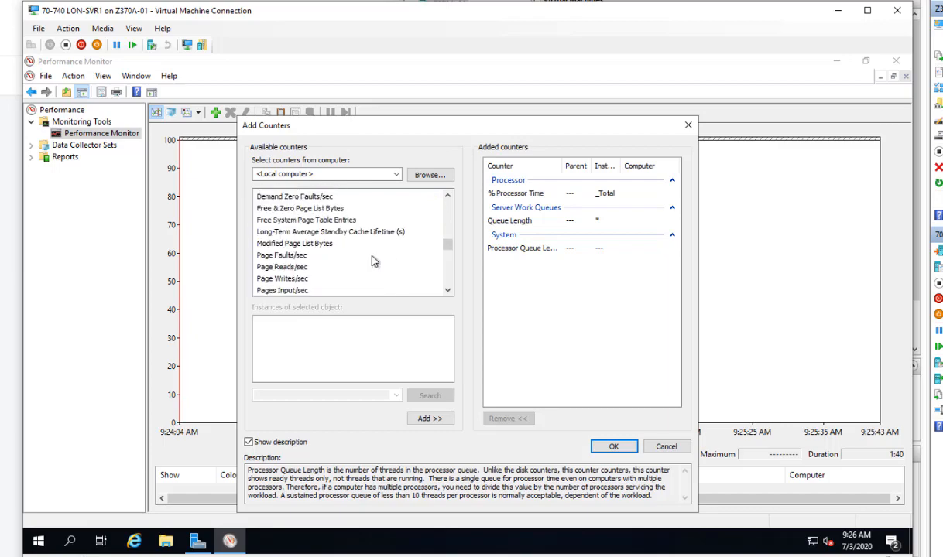
click(288, 255)
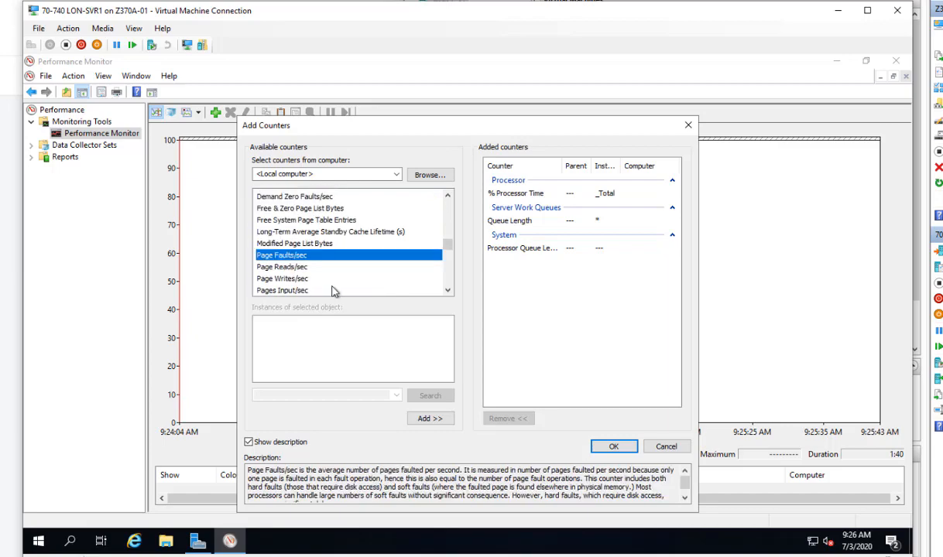
click(435, 418)
scroll(342, 247, down, 2)
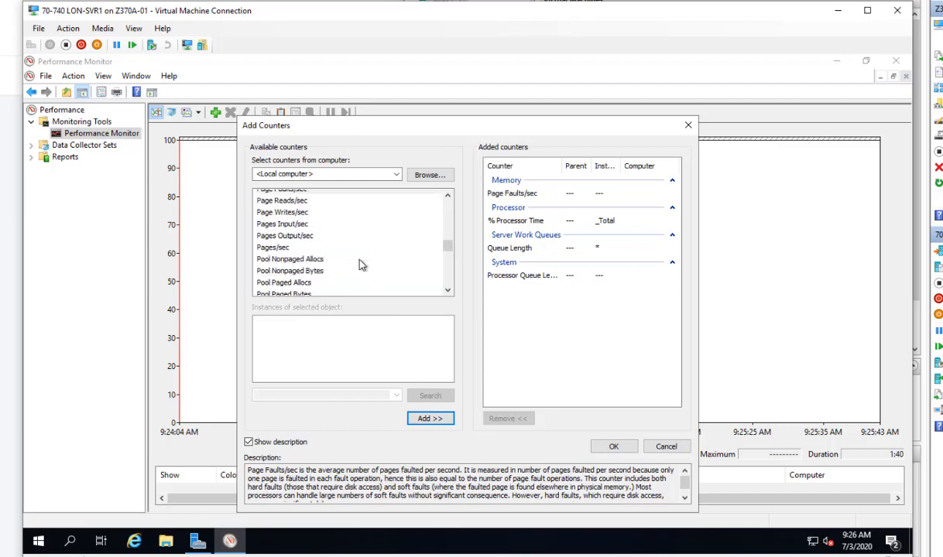
click(308, 248)
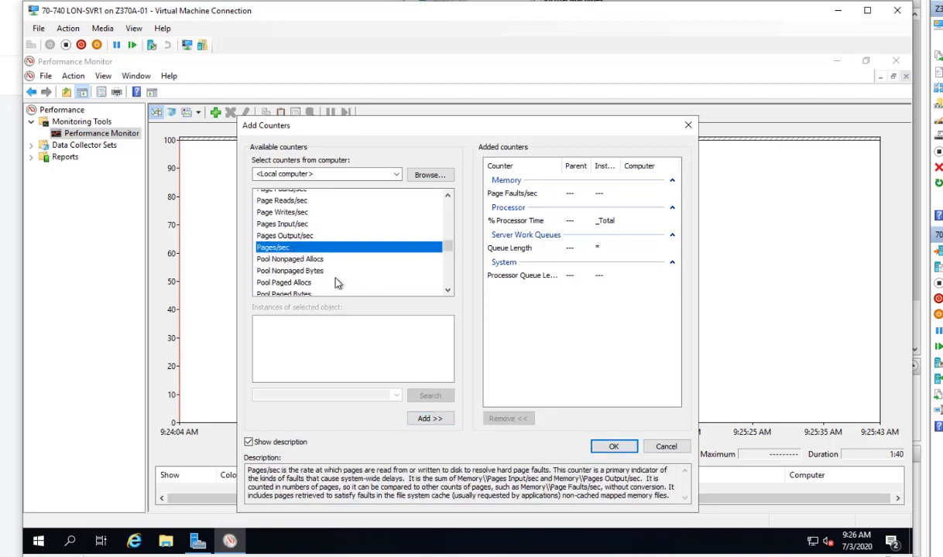
click(424, 419)
scroll(422, 257, up, 6)
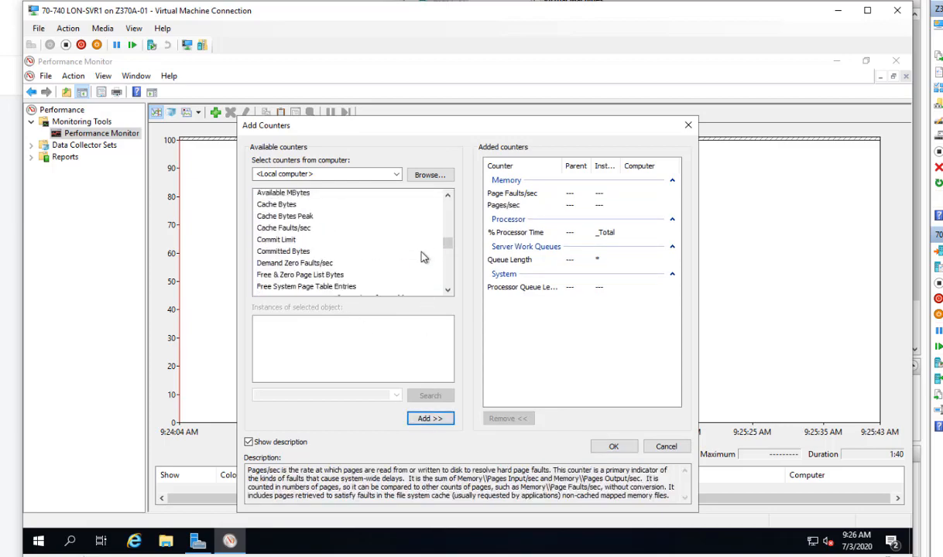
- Add PhysicalDisk Current Disk Queue Length for _Total and confirm to graph all counters
click(433, 243)
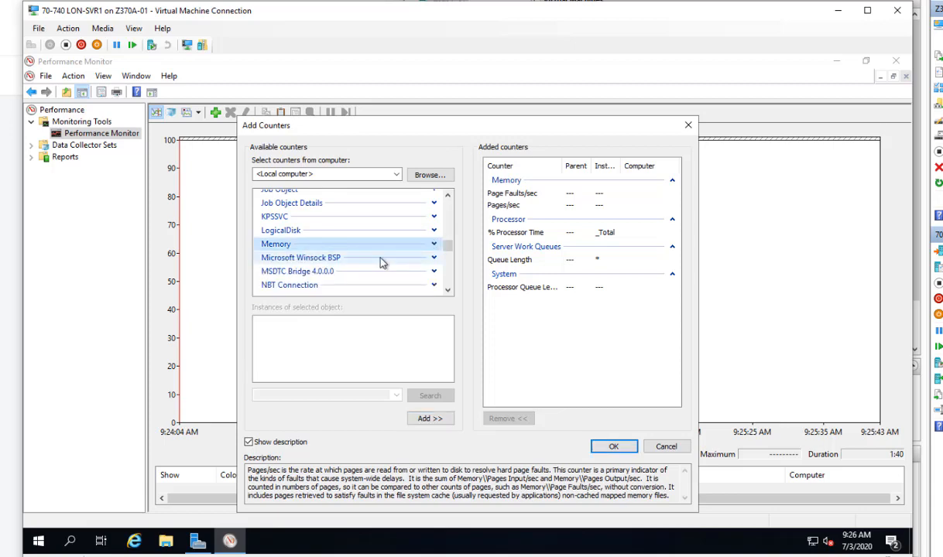
scroll(382, 263, down, 8)
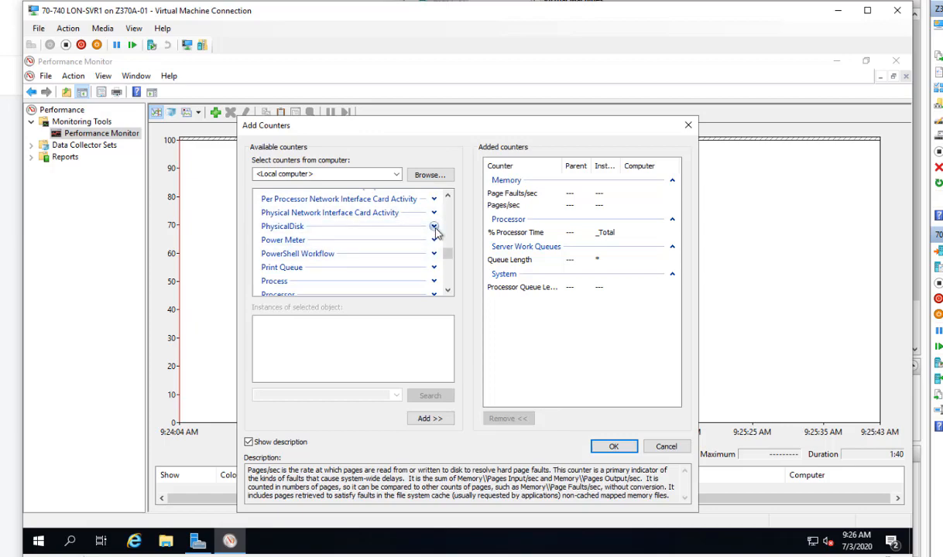
click(434, 227)
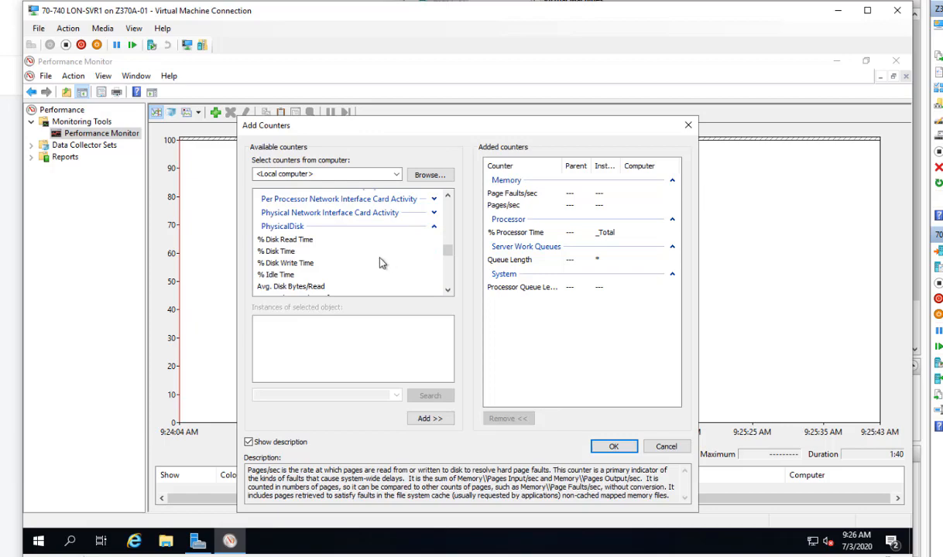
scroll(380, 263, down, 5)
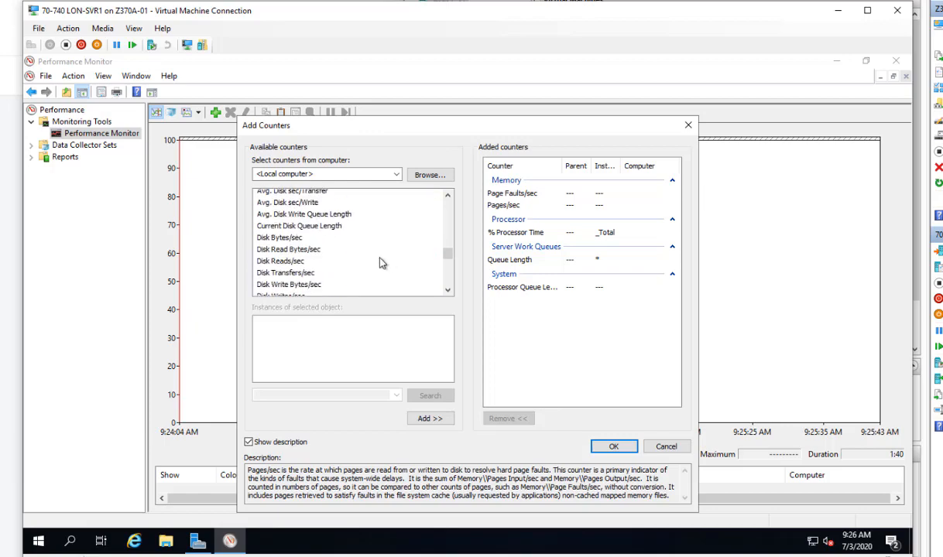
click(317, 226)
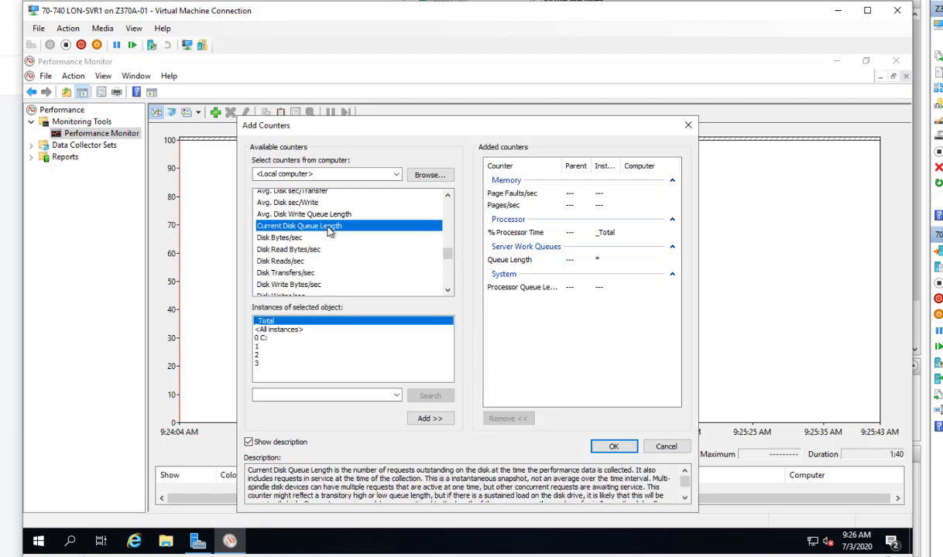
click(428, 420)
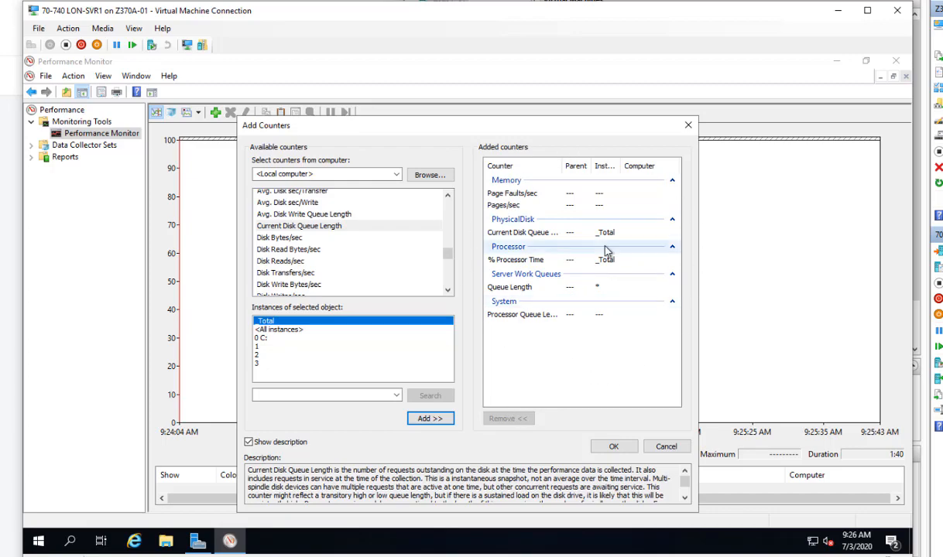
click(614, 447)
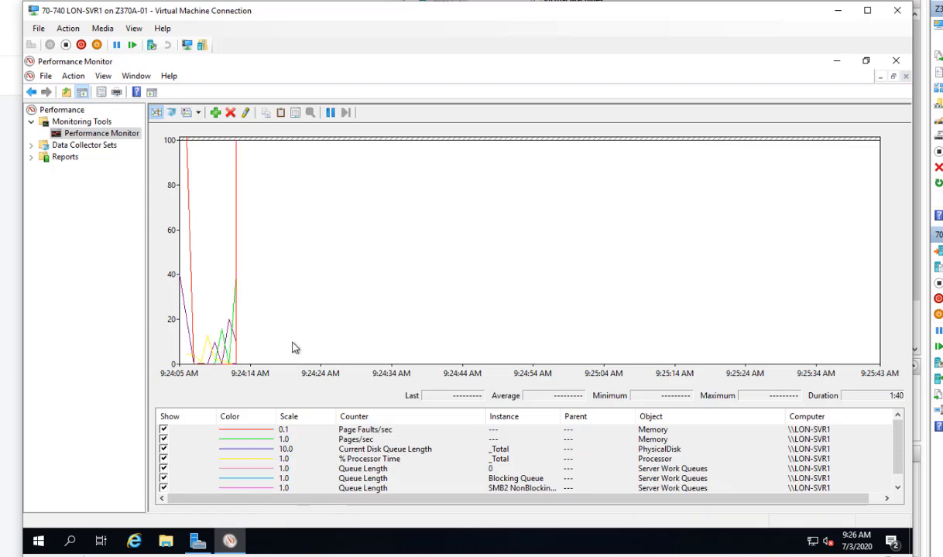
right_click(476, 547)
click(531, 481)
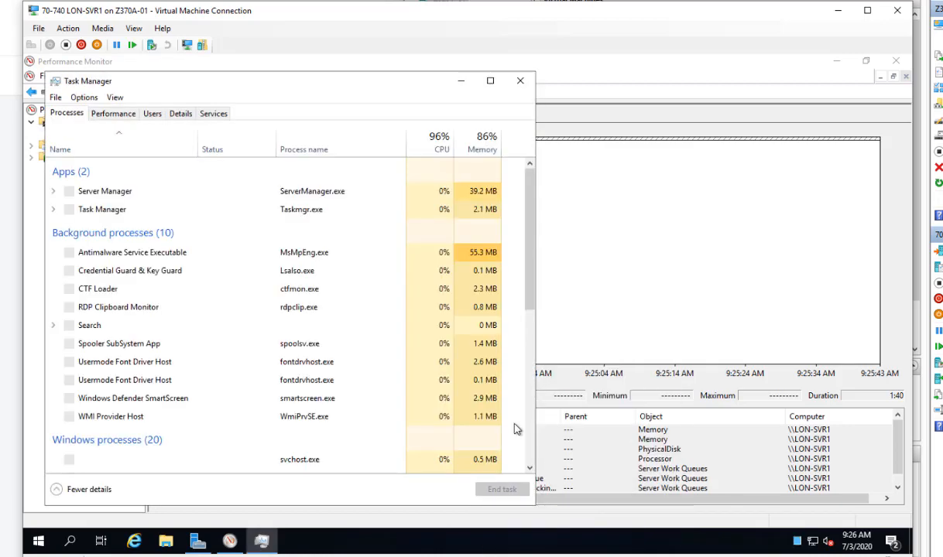
click(520, 83)
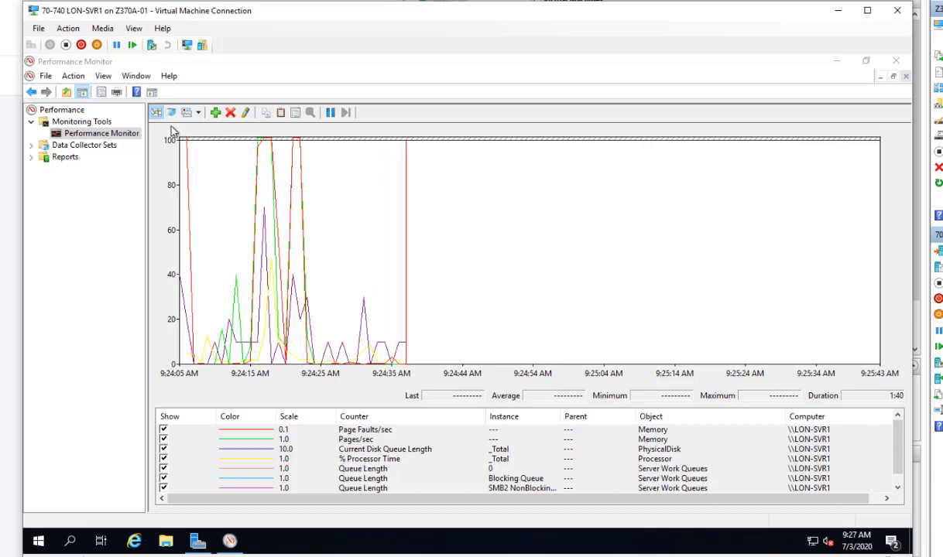
click(172, 130)
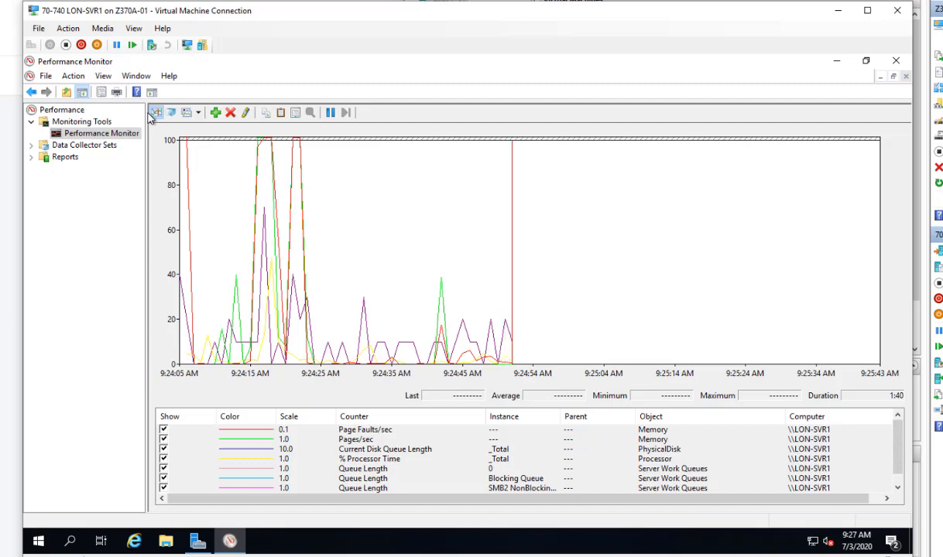
click(198, 113)
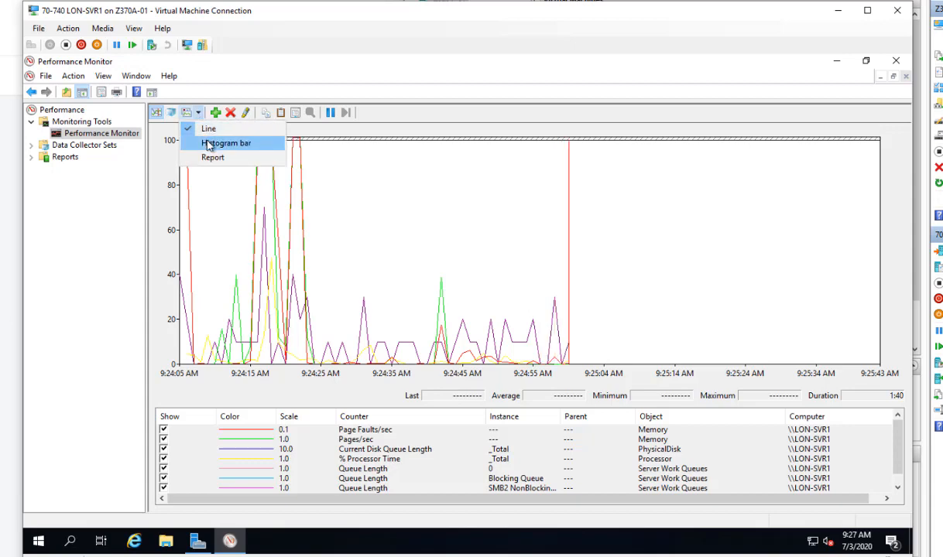
click(216, 143)
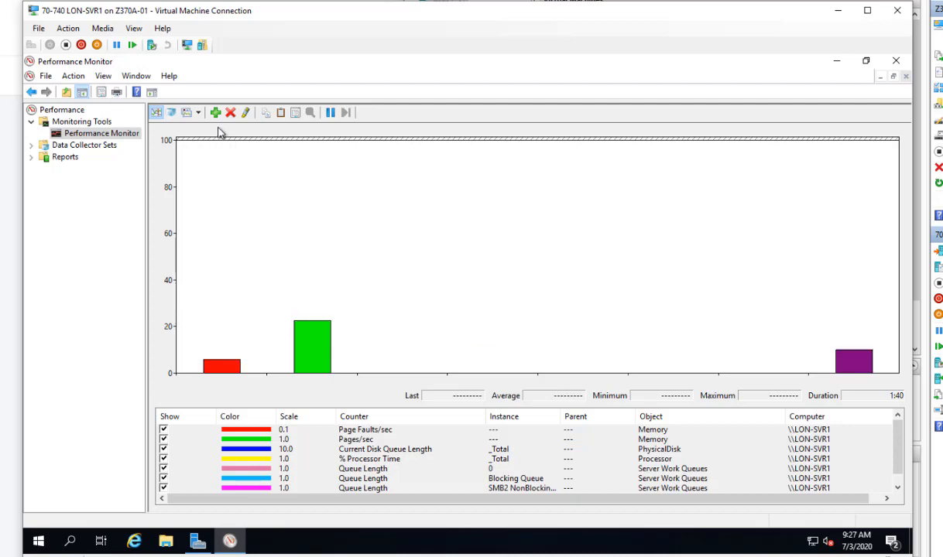
click(198, 114)
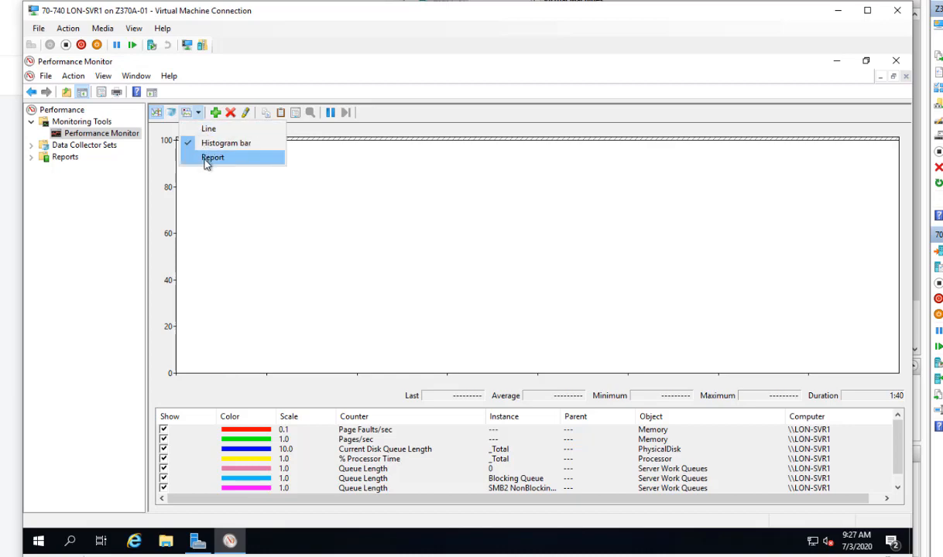
click(209, 159)
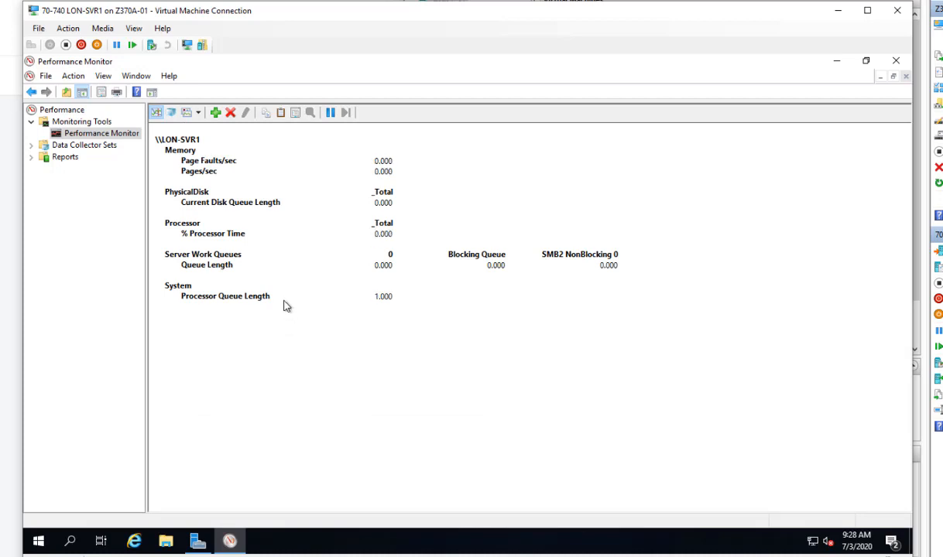
click(197, 113)
click(207, 130)
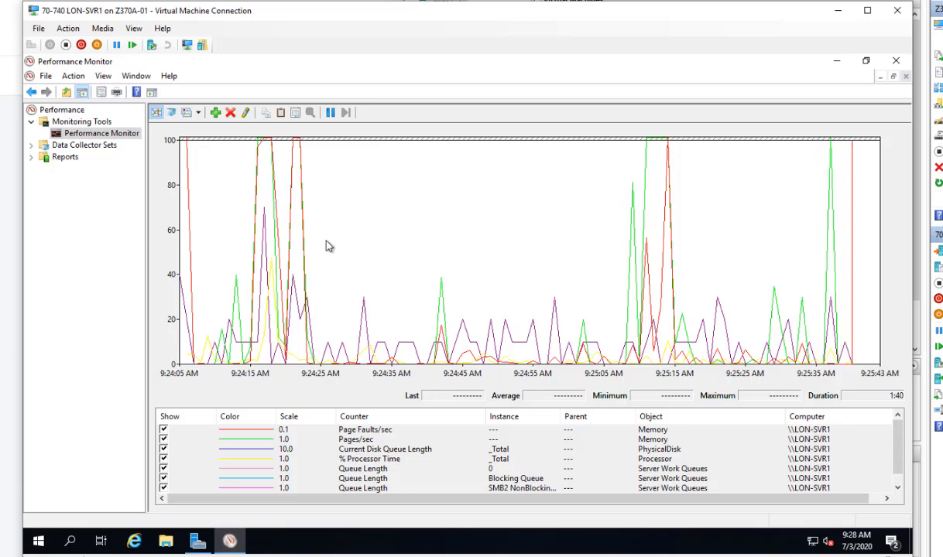
- Give the % Processor Time line the thickest width in graph properties
click(296, 114)
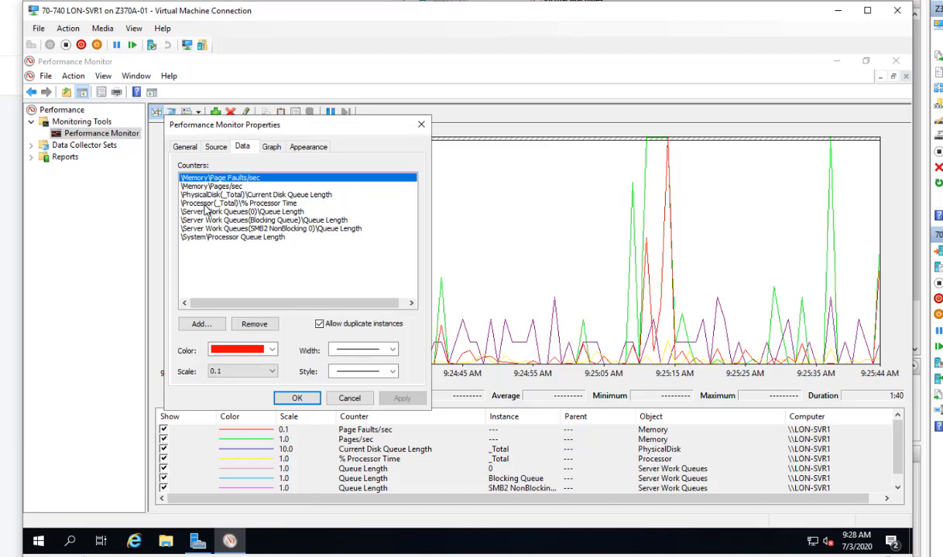
click(207, 203)
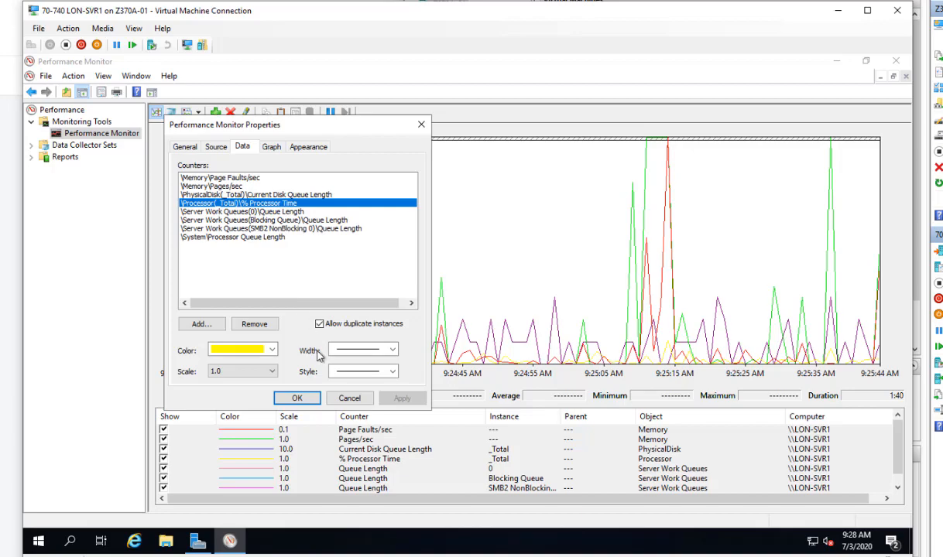
click(394, 352)
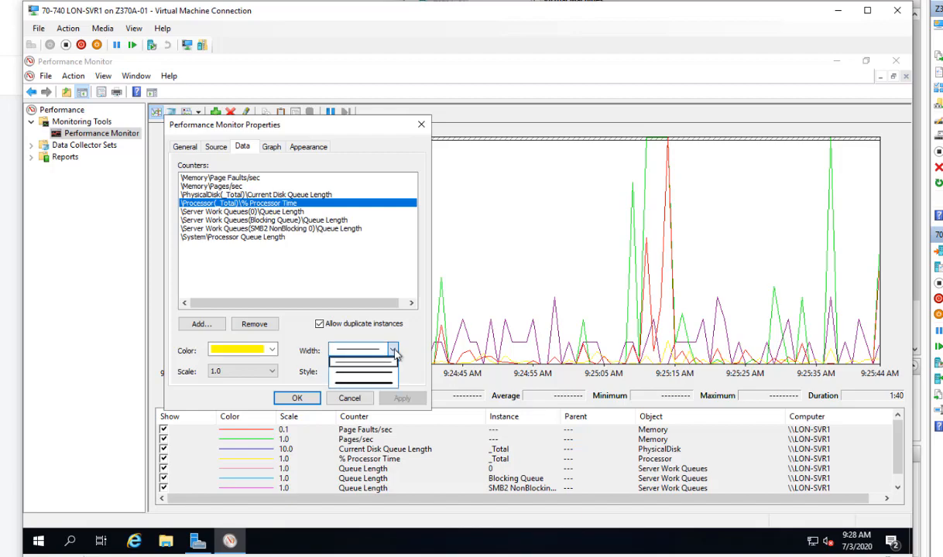
click(365, 382)
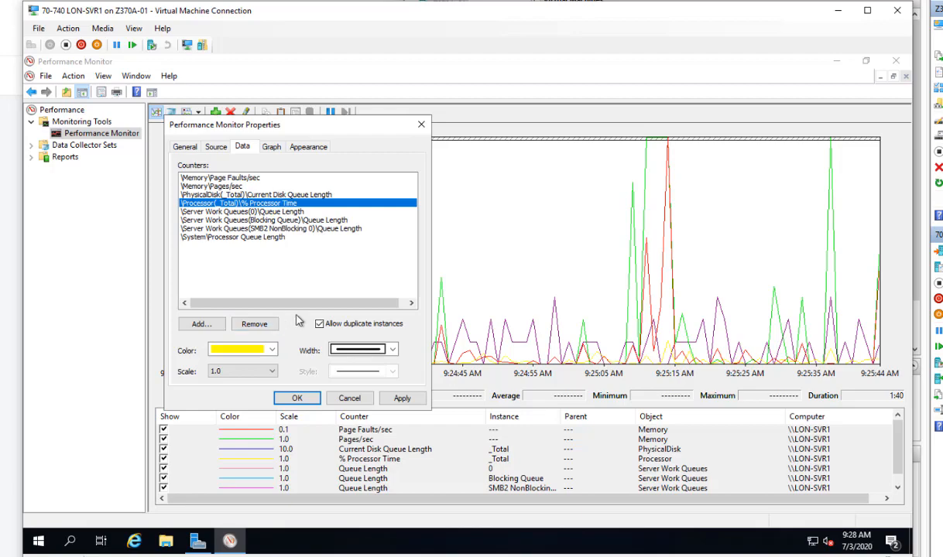
- Set the graph's vertical scale maximum to 200 and apply
click(271, 148)
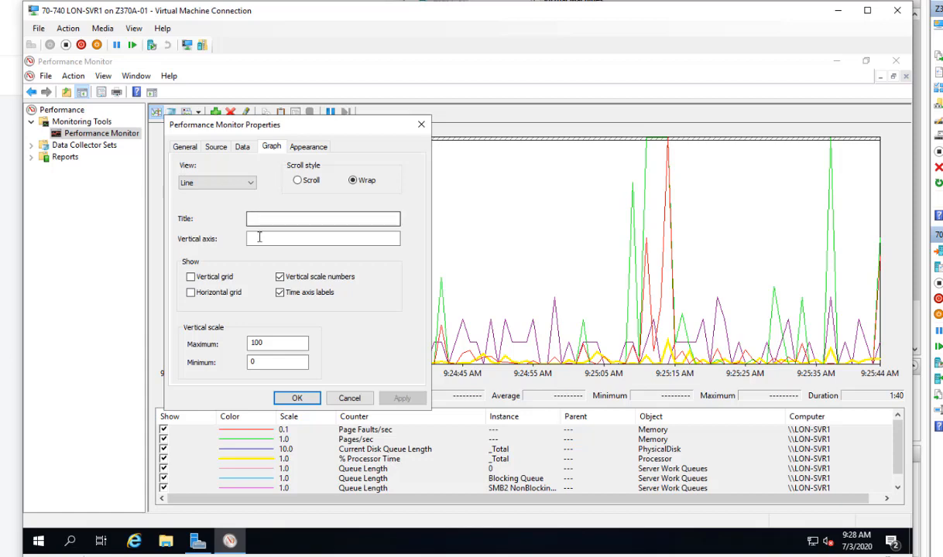
double_click(254, 343)
text(200)
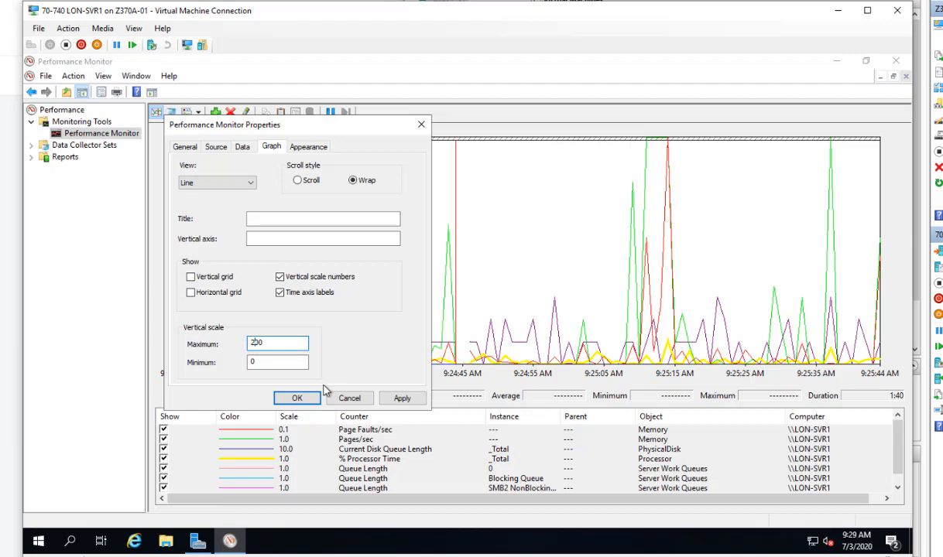
click(294, 396)
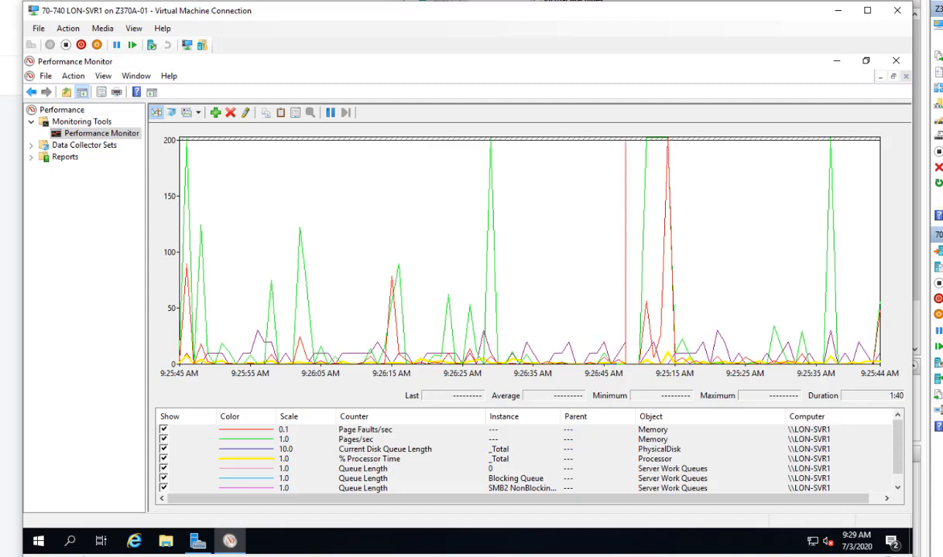
- Start a new User Defined data collector set named MyDCS1
click(32, 146)
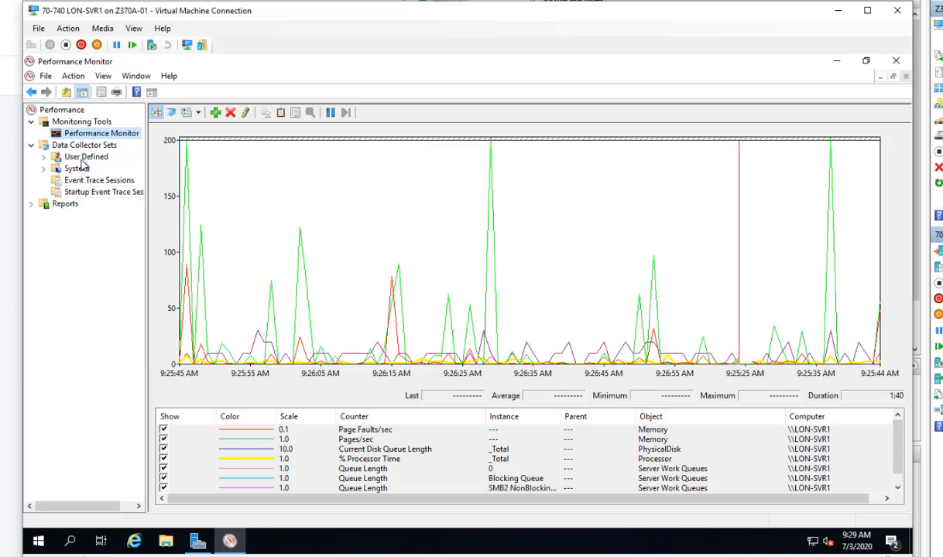
right_click(83, 157)
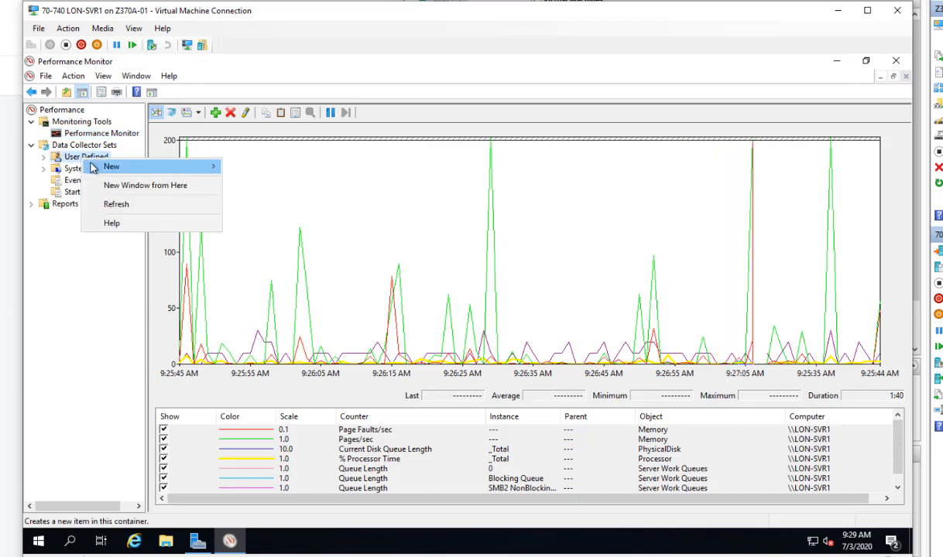
mouse_move(133, 176)
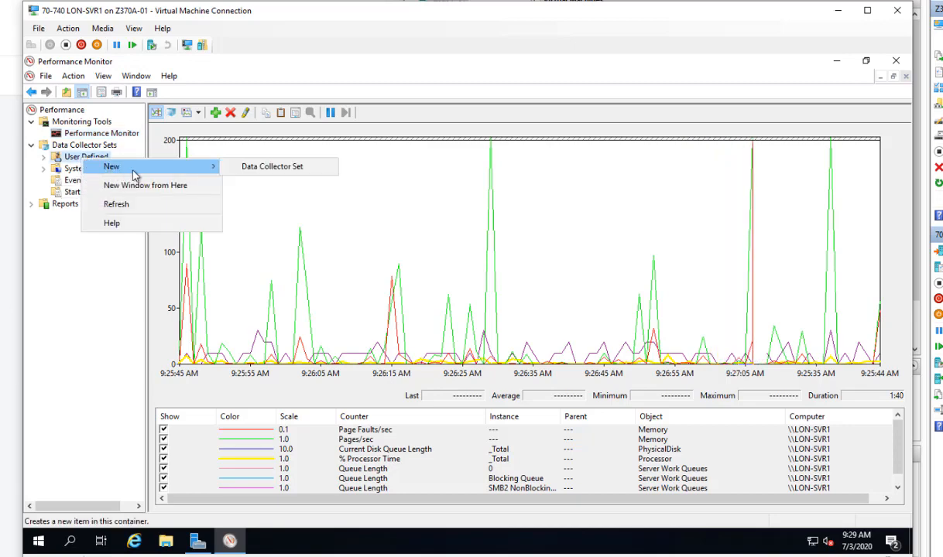
click(255, 168)
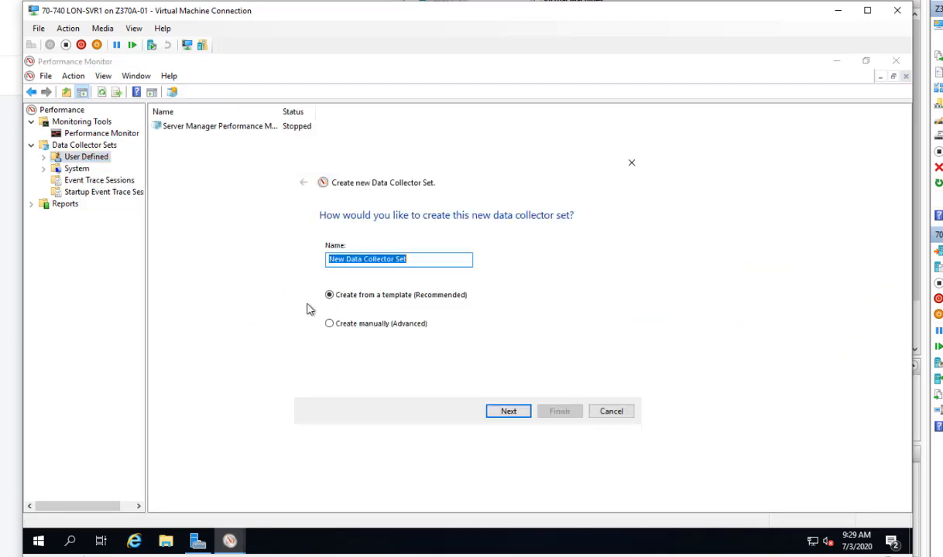
key(BackSpace)
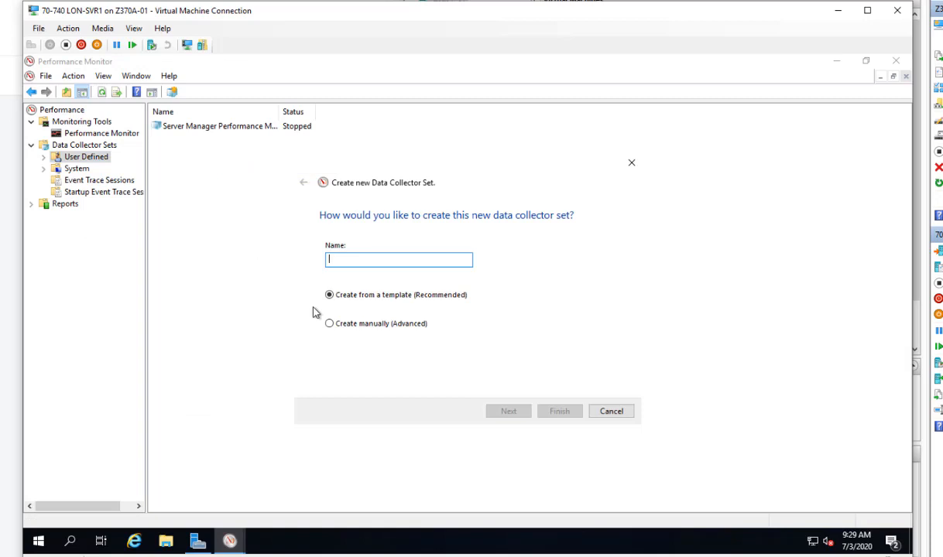
text(My)
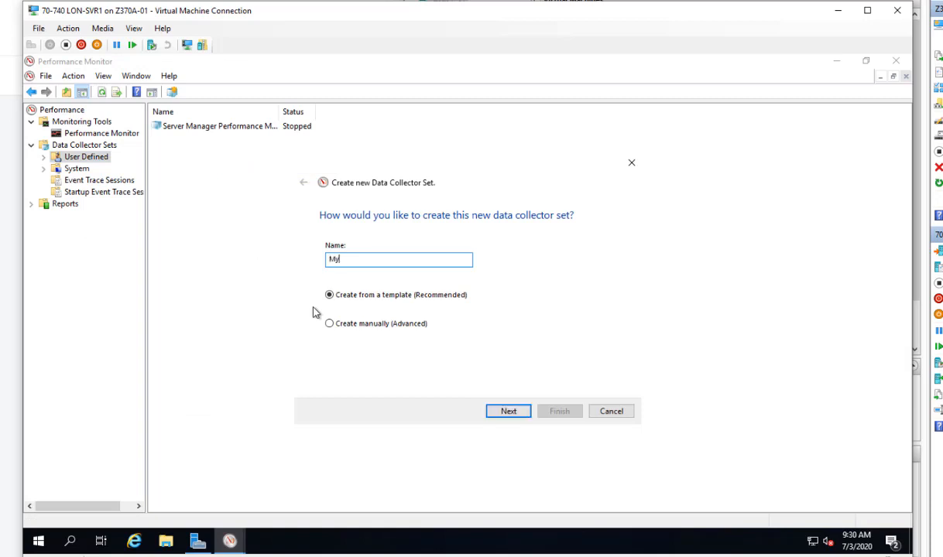
text(DCS1)
- Choose to create it manually (Advanced) with performance counter logging
click(348, 325)
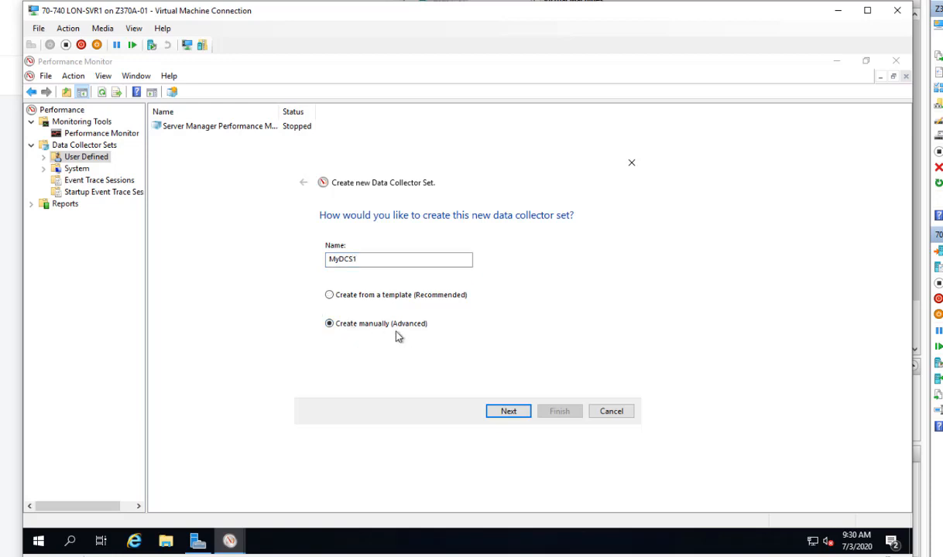
click(507, 413)
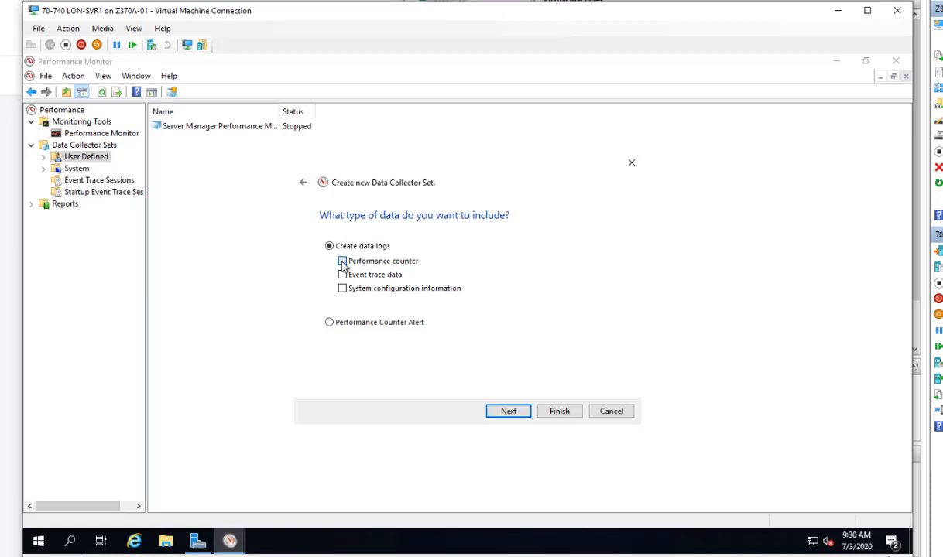
click(508, 411)
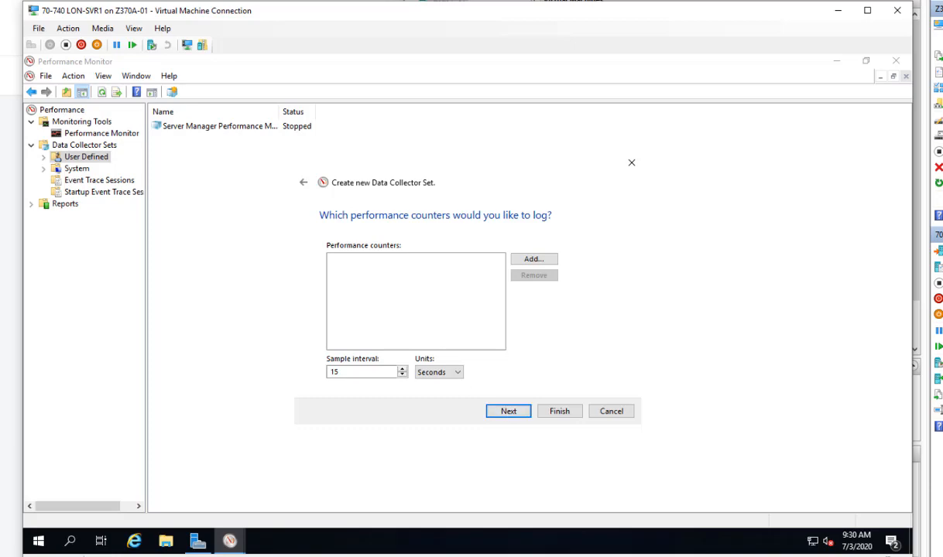
- Add Server Work Queues Queue Length to the counters to log
click(533, 260)
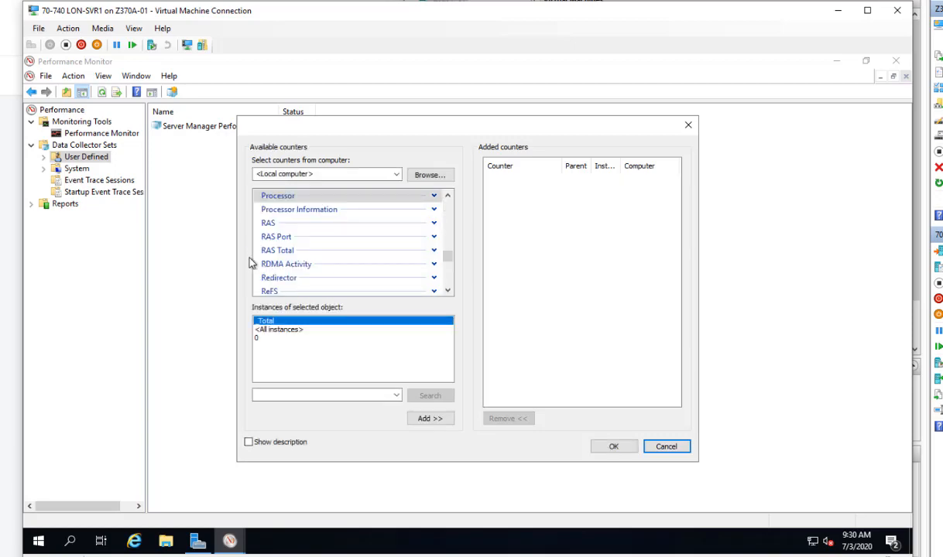
scroll(259, 260, down, 4)
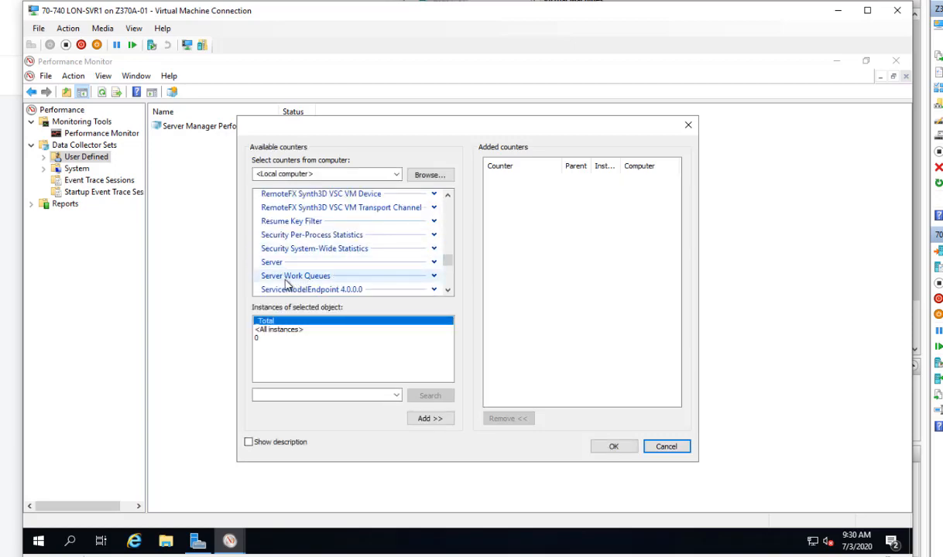
click(434, 277)
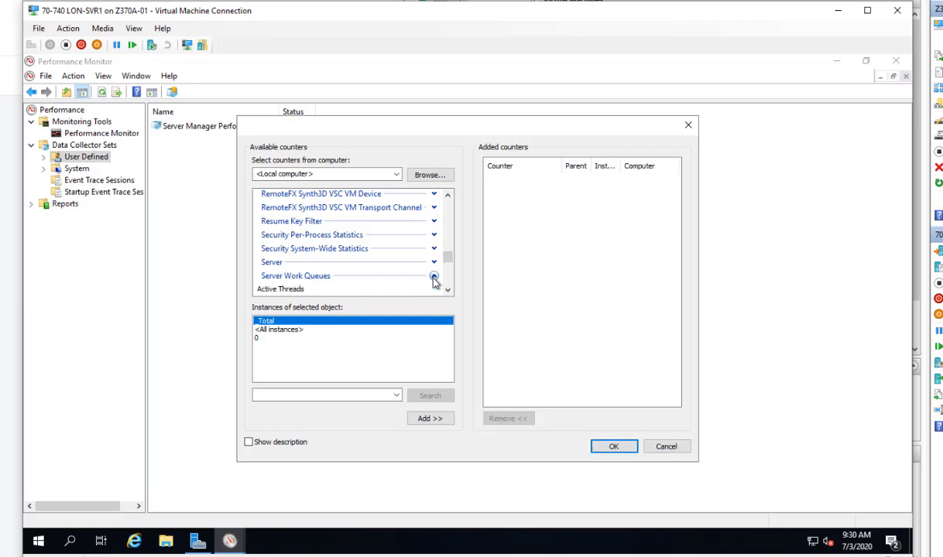
scroll(394, 280, down, 2)
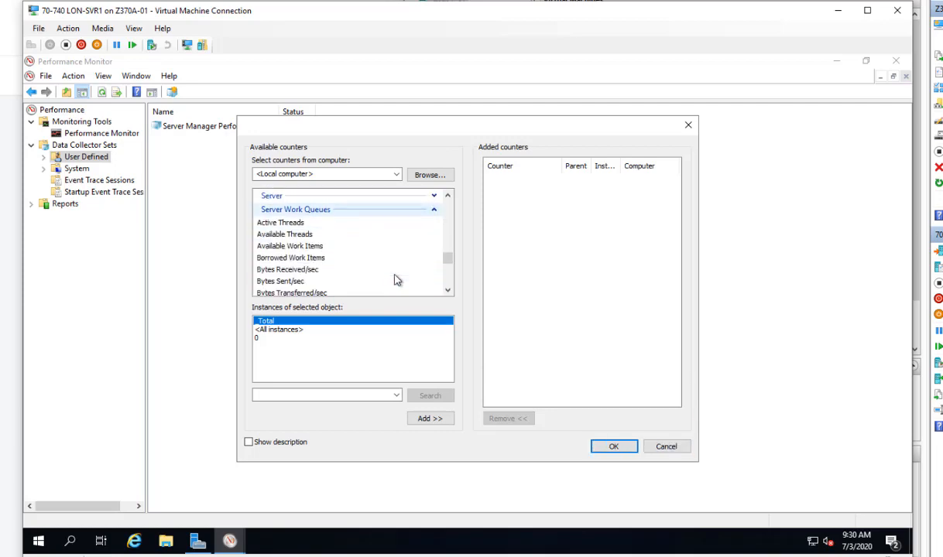
scroll(395, 280, down, 2)
click(302, 262)
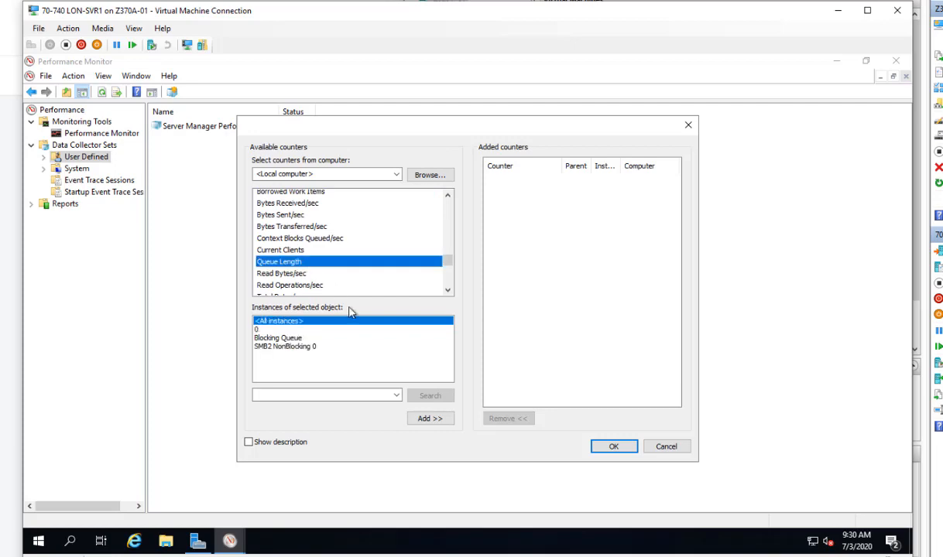
click(429, 419)
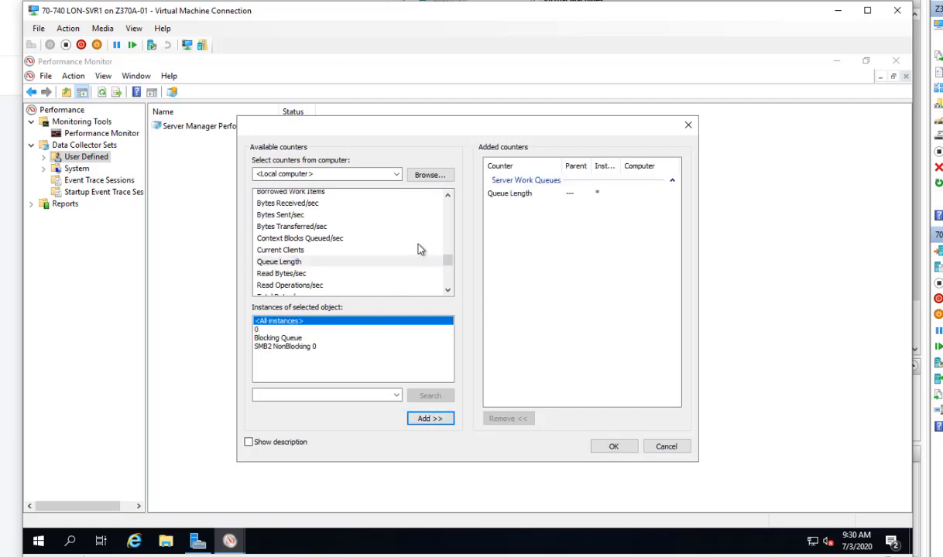
scroll(420, 247, up, 2)
- Add the System Processor Queue Length counter
click(434, 211)
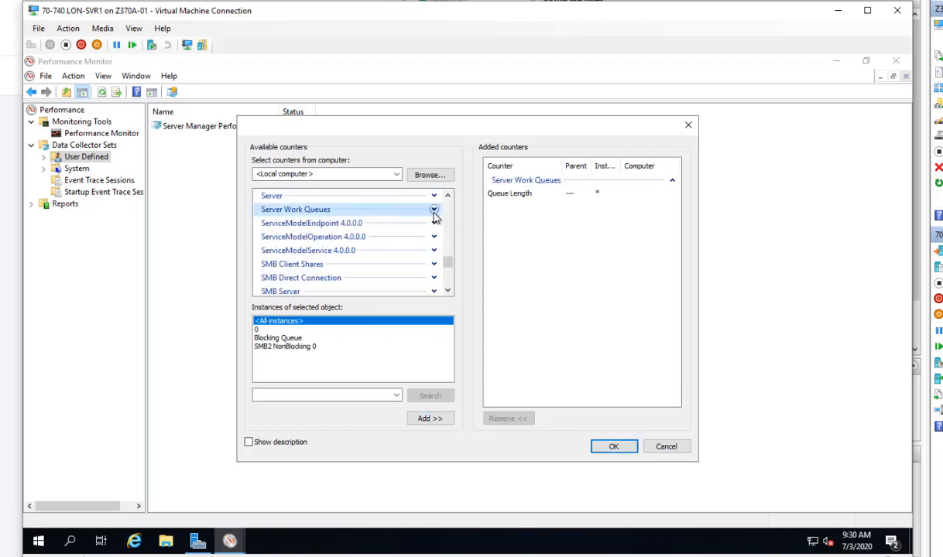
scroll(369, 260, down, 5)
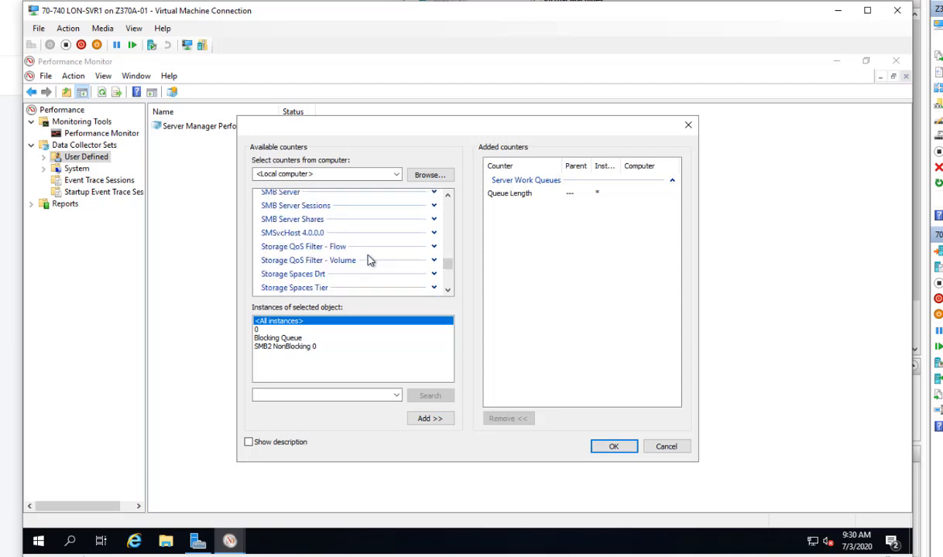
click(434, 257)
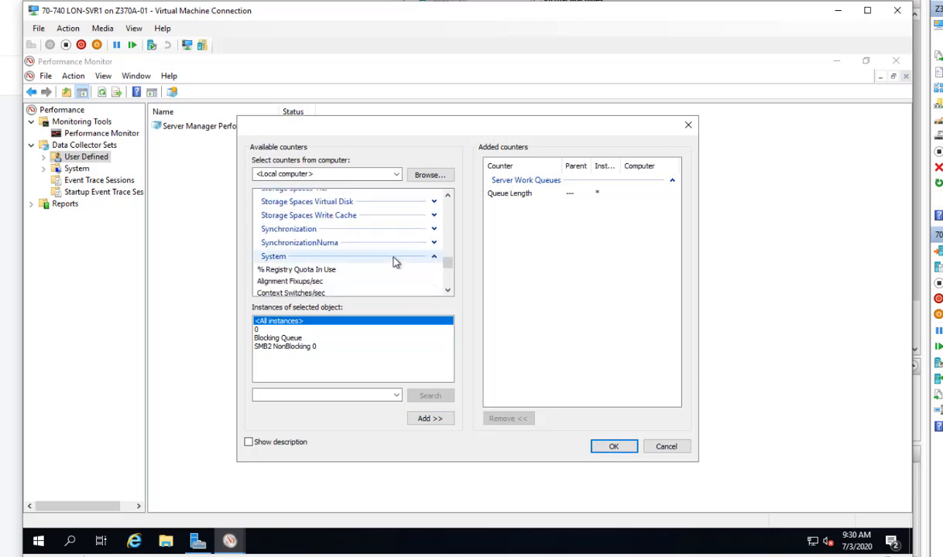
scroll(316, 260, down, 5)
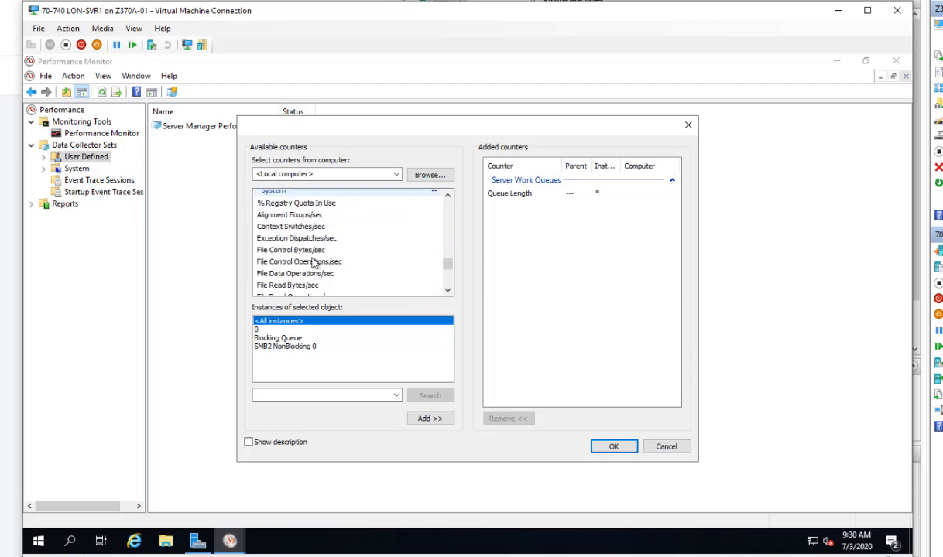
click(315, 259)
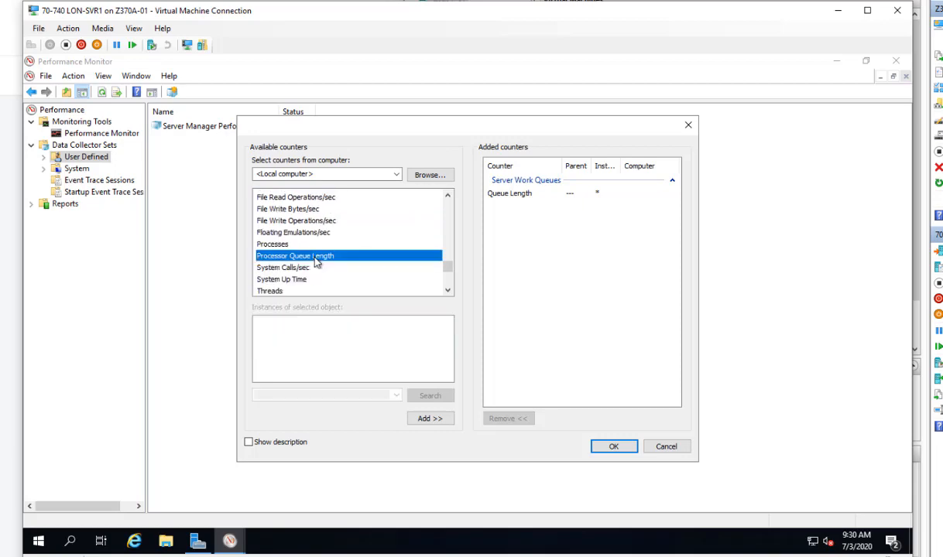
click(428, 418)
scroll(395, 263, up, 5)
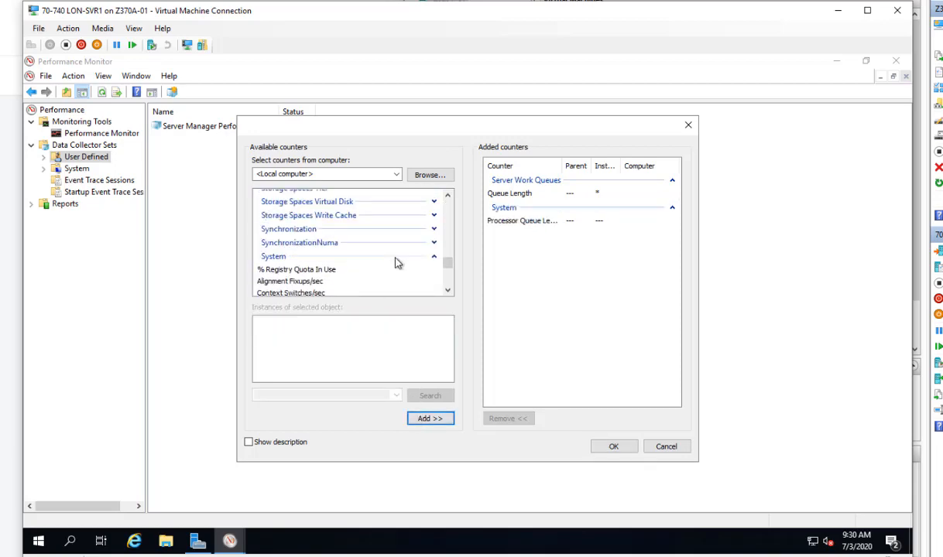
- Add PhysicalDisk Current Disk Queue Length for _Total
click(434, 257)
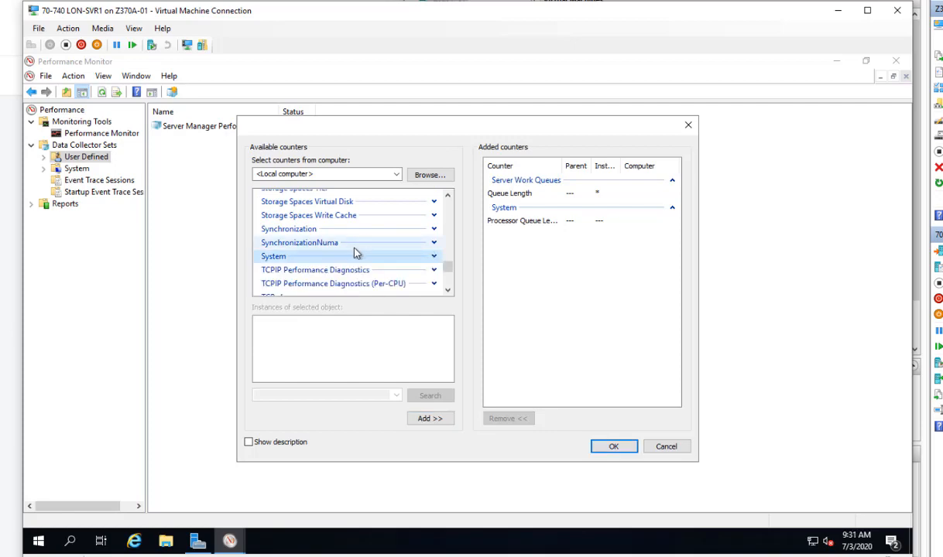
scroll(375, 261, up, 6)
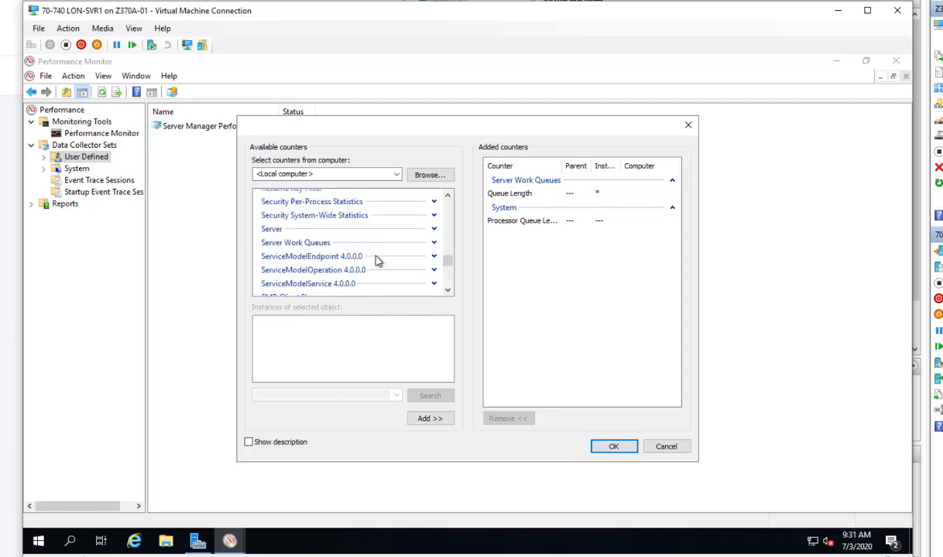
scroll(378, 261, up, 8)
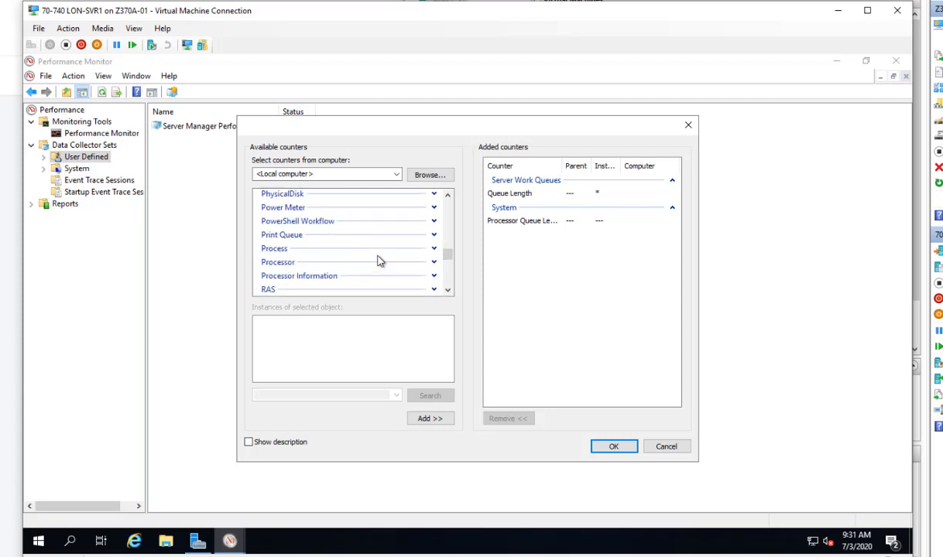
scroll(377, 261, up, 1)
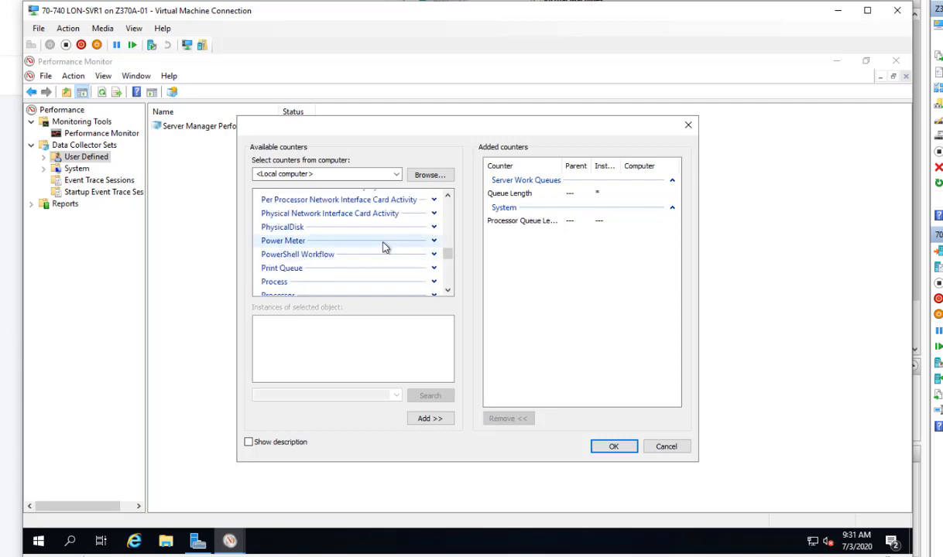
click(433, 228)
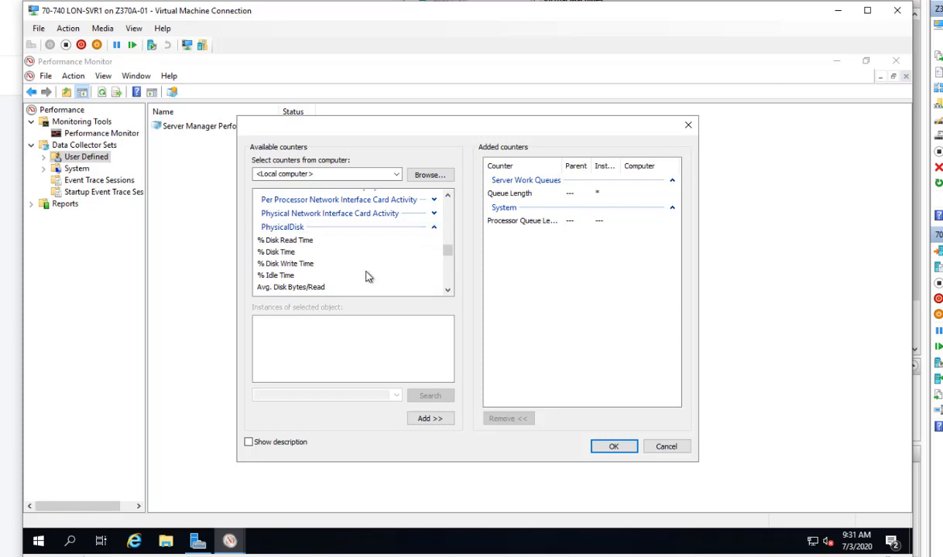
scroll(367, 277, down, 4)
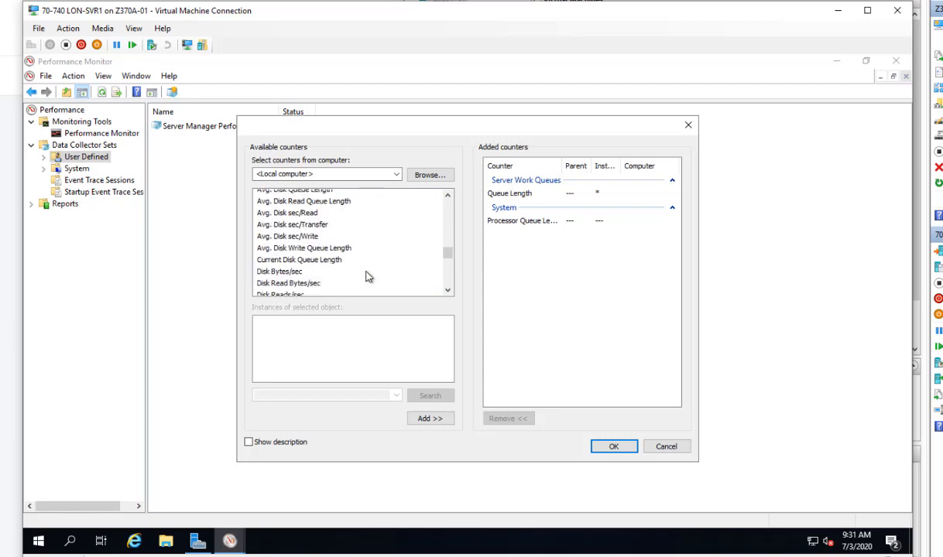
click(335, 227)
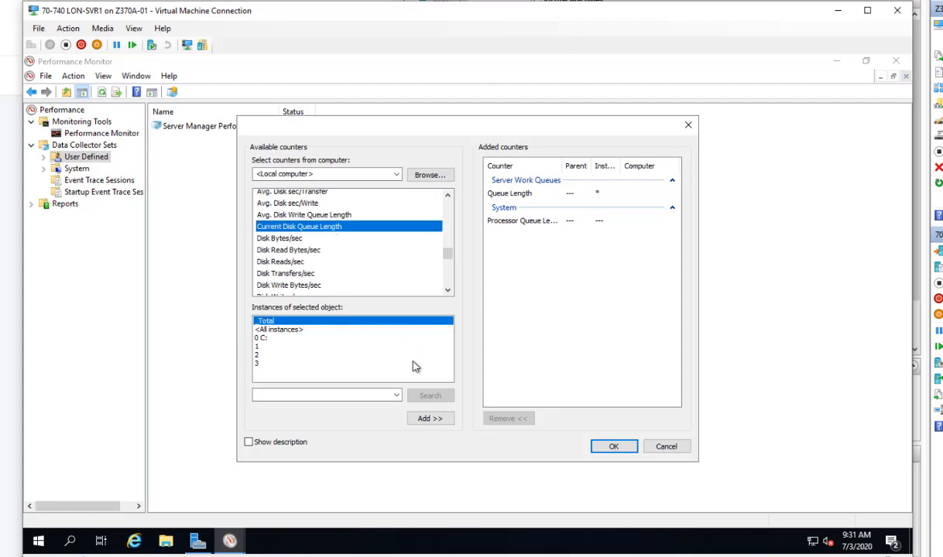
click(430, 419)
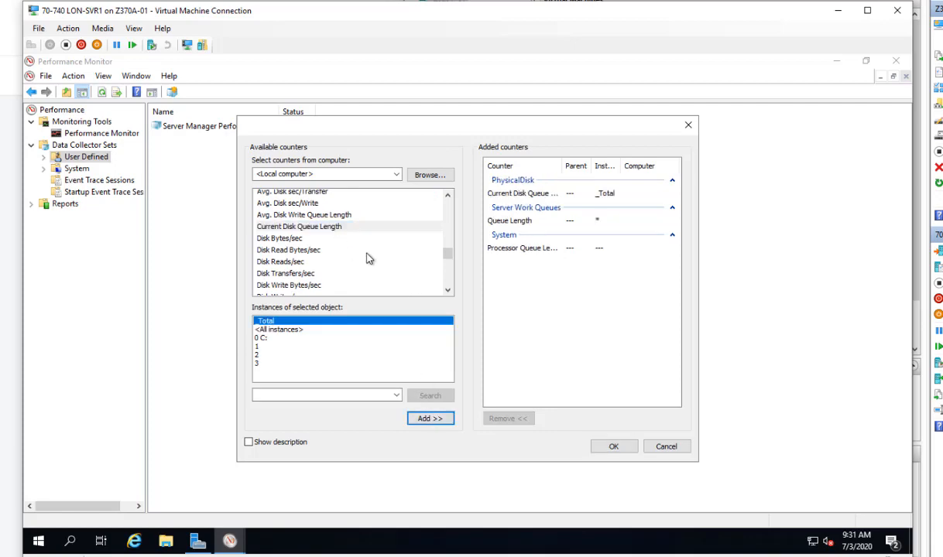
scroll(364, 255, up, 4)
- Add the Memory counters Page Faults/sec and Pages/sec
scroll(380, 263, up, 6)
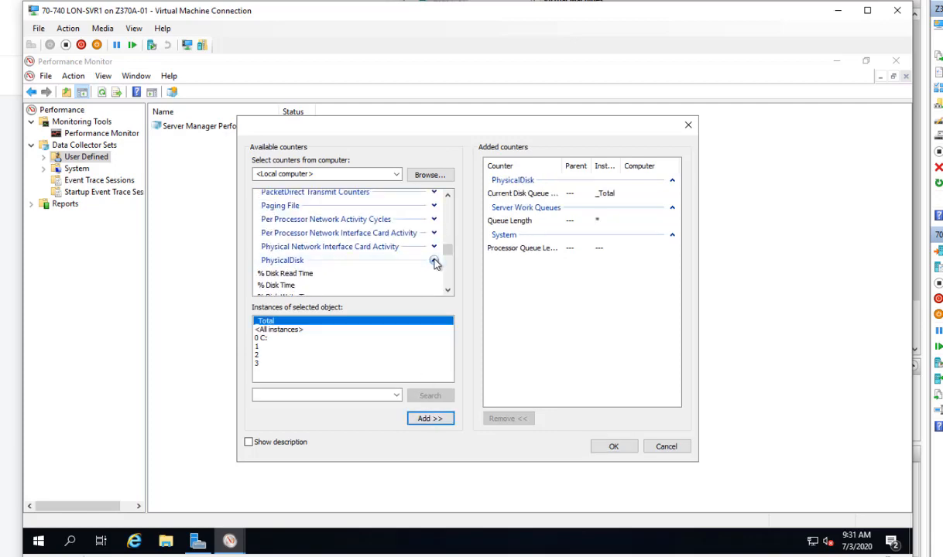
scroll(391, 262, up, 5)
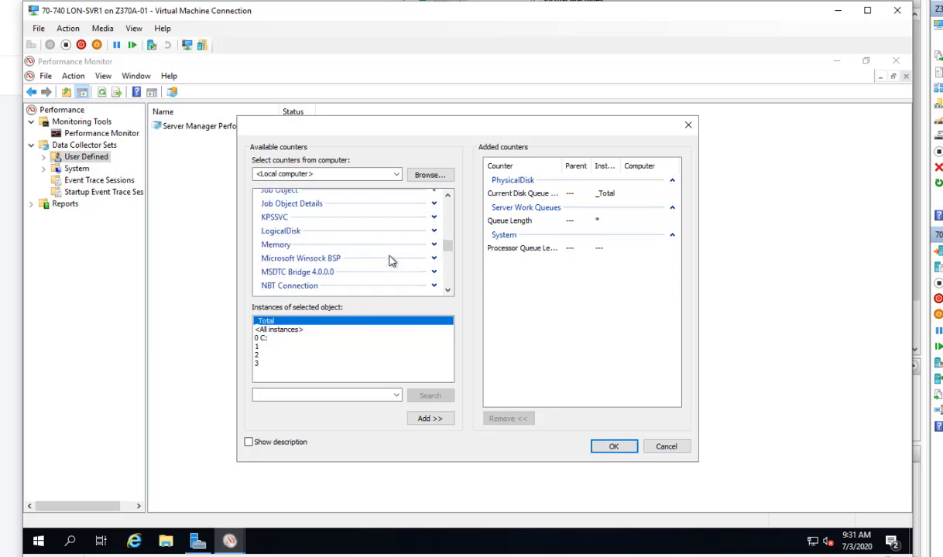
click(433, 245)
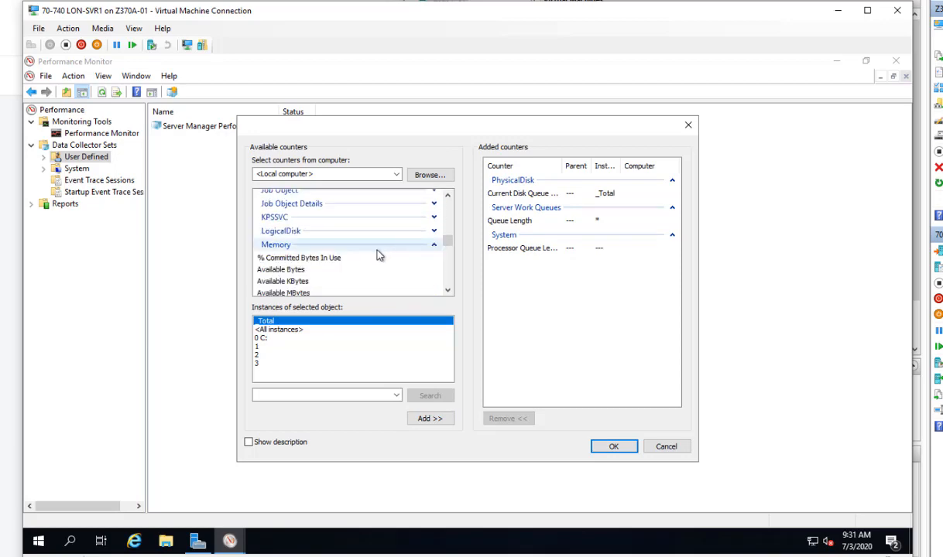
scroll(378, 255, down, 5)
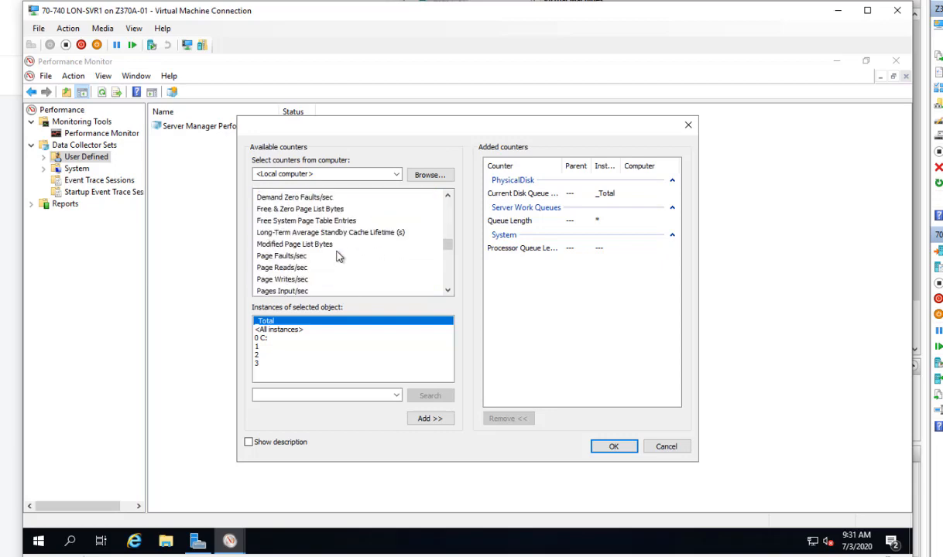
click(321, 257)
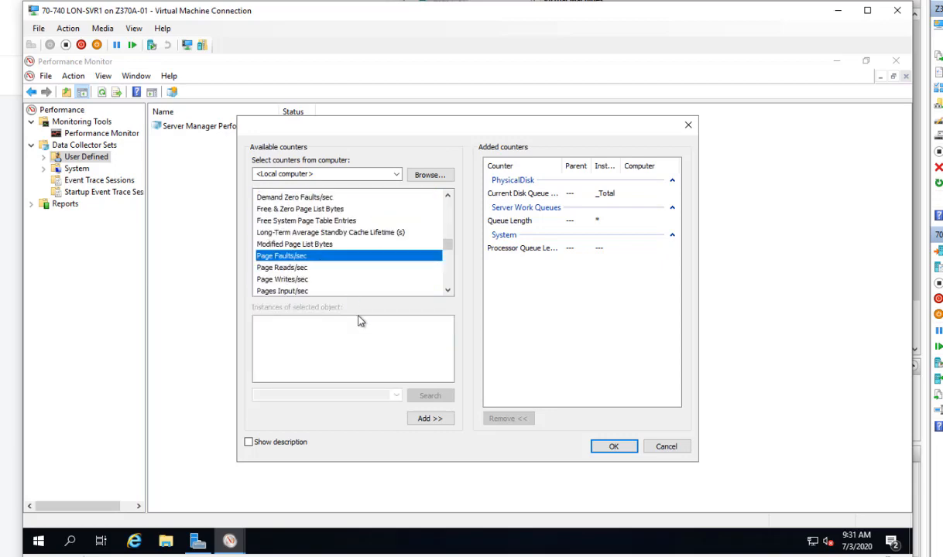
click(430, 418)
scroll(369, 273, down, 2)
click(278, 247)
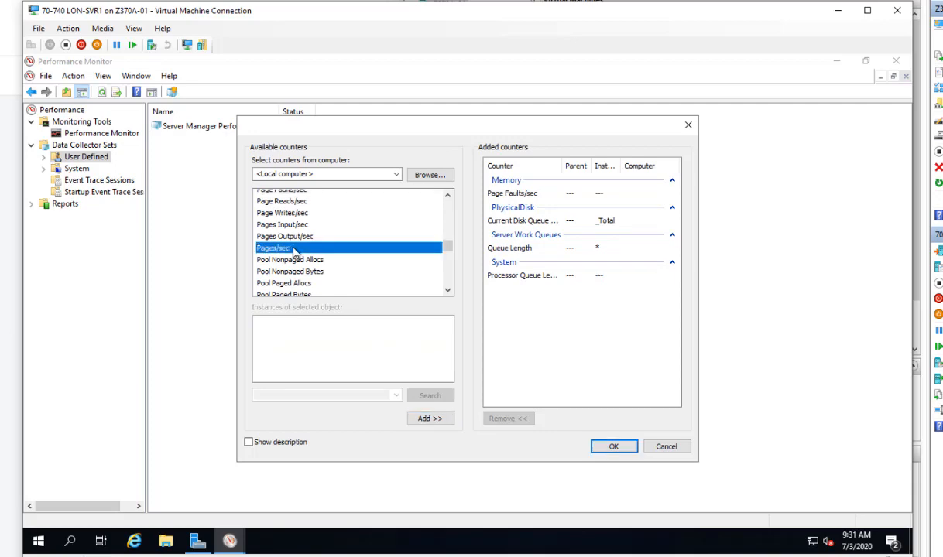
click(431, 419)
scroll(411, 251, up, 1)
scroll(411, 251, up, 6)
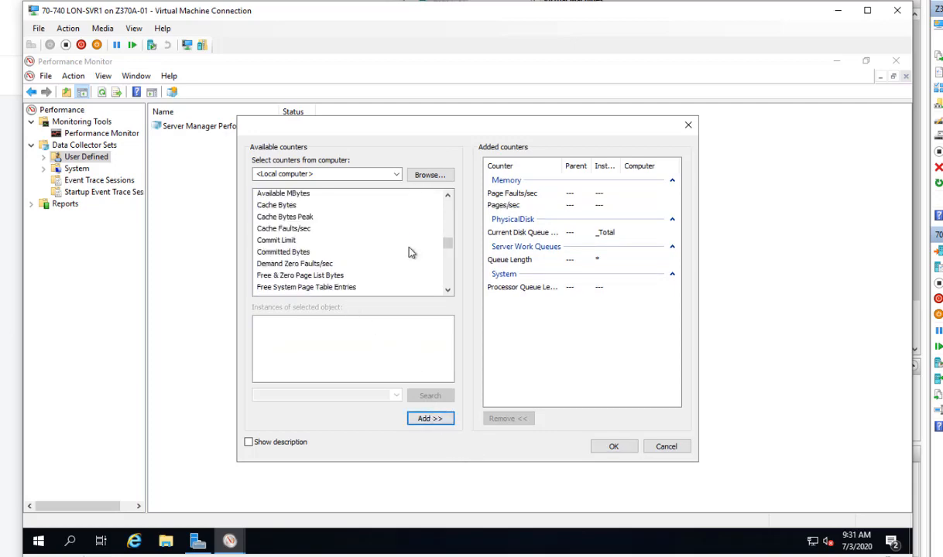
- Add Processor % Processor Time for _Total and confirm the counter list
click(434, 278)
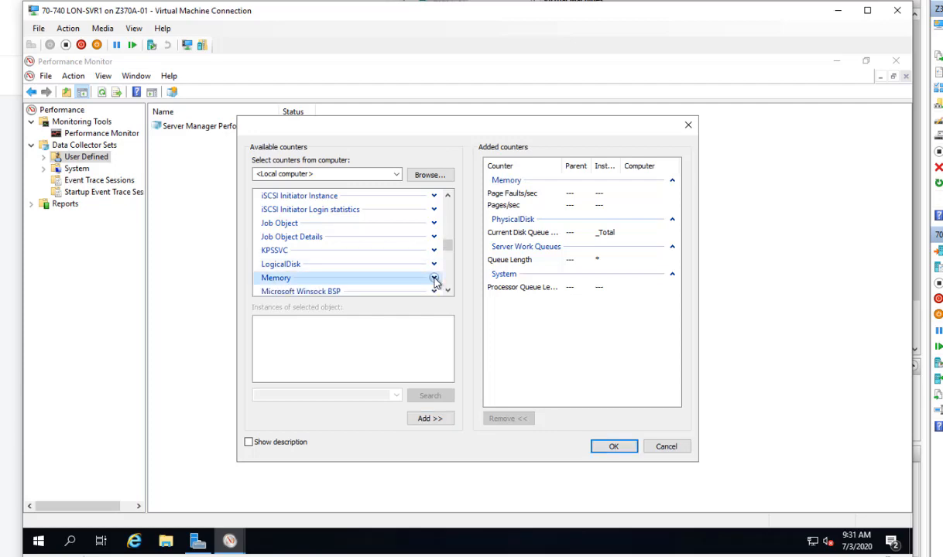
scroll(393, 267, down, 5)
scroll(393, 269, down, 4)
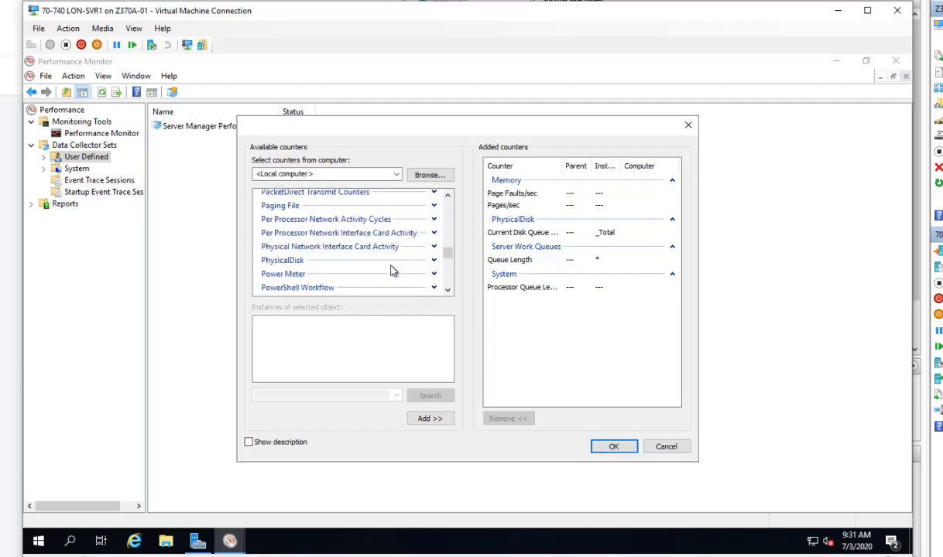
scroll(391, 262, down, 1)
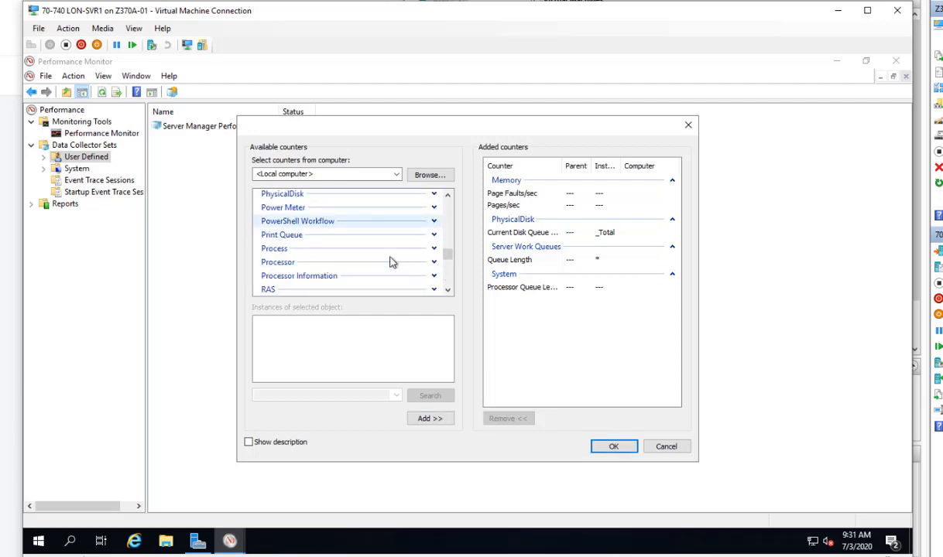
click(434, 263)
scroll(383, 267, down, 4)
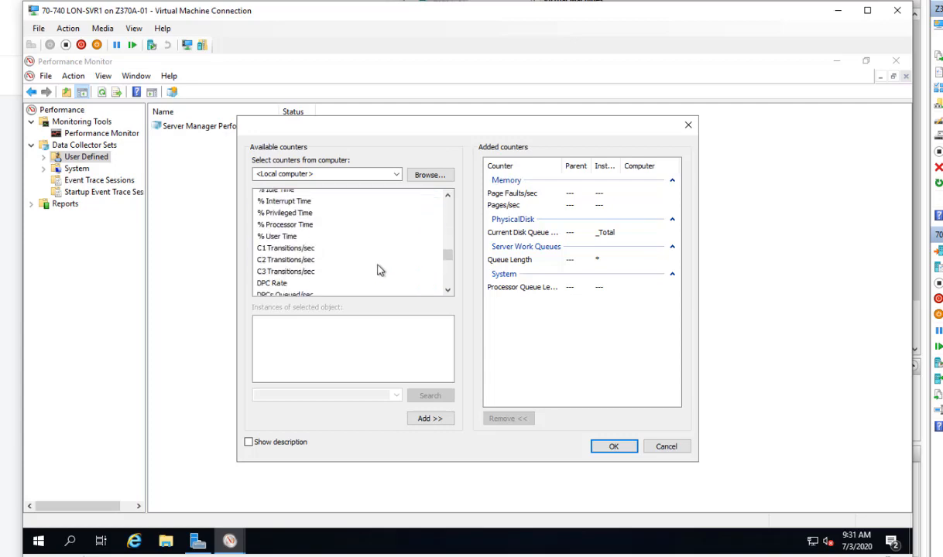
click(286, 225)
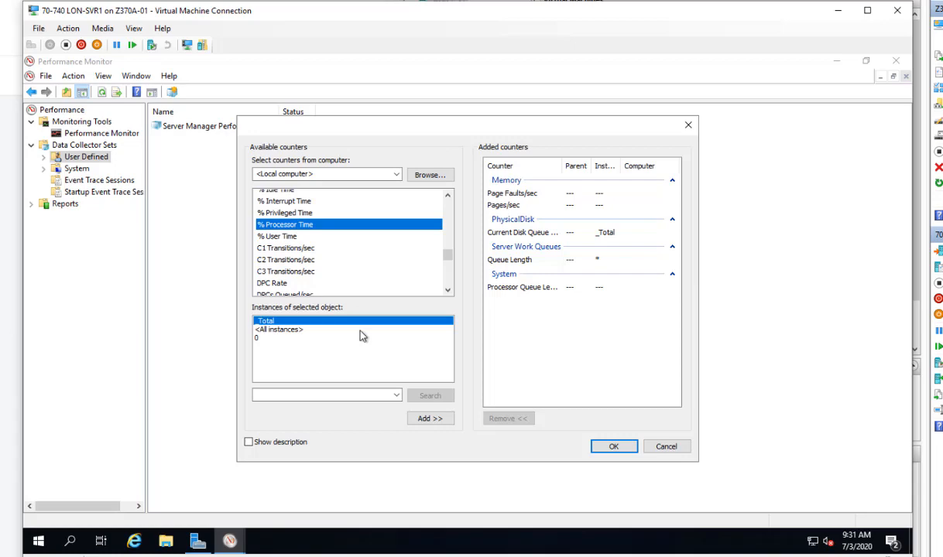
click(422, 422)
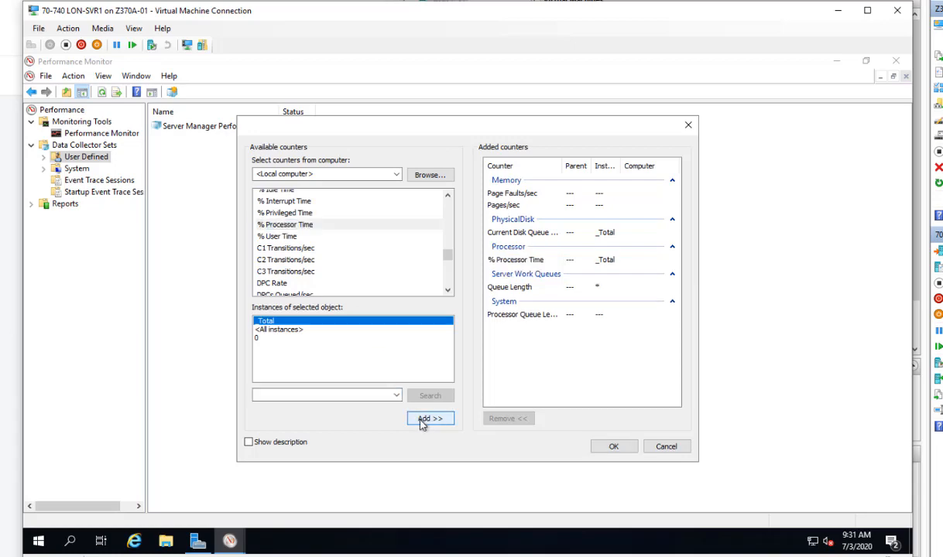
click(616, 447)
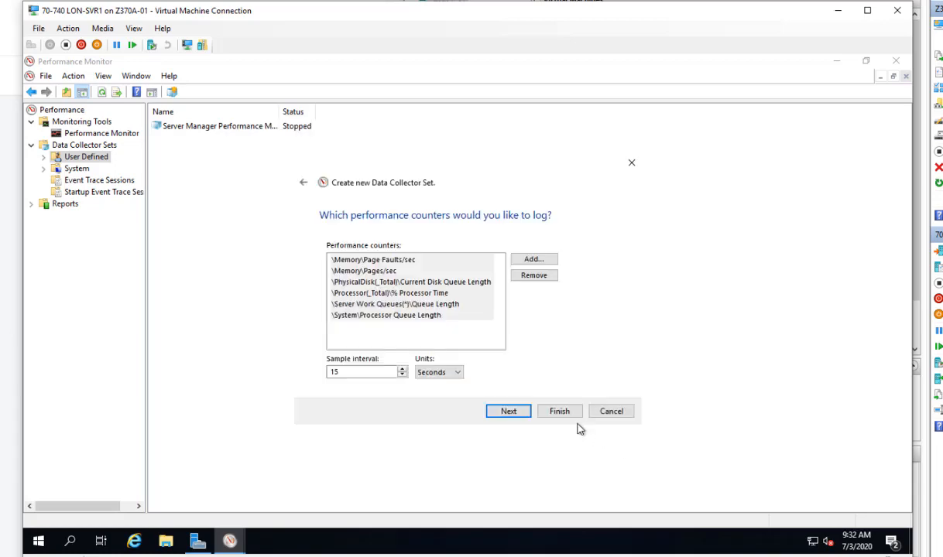
- Finish the wizard with the default root directory and return to Performance Monitor
click(509, 412)
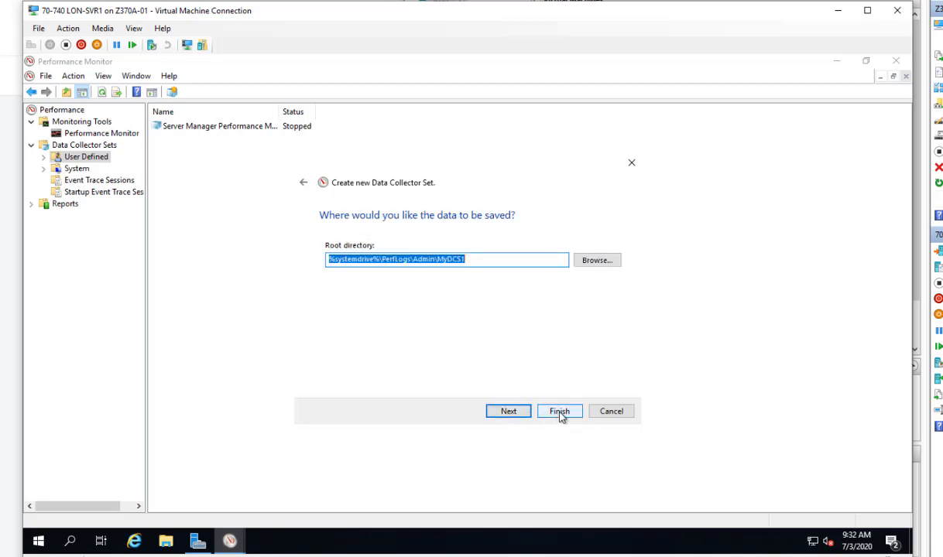
click(560, 412)
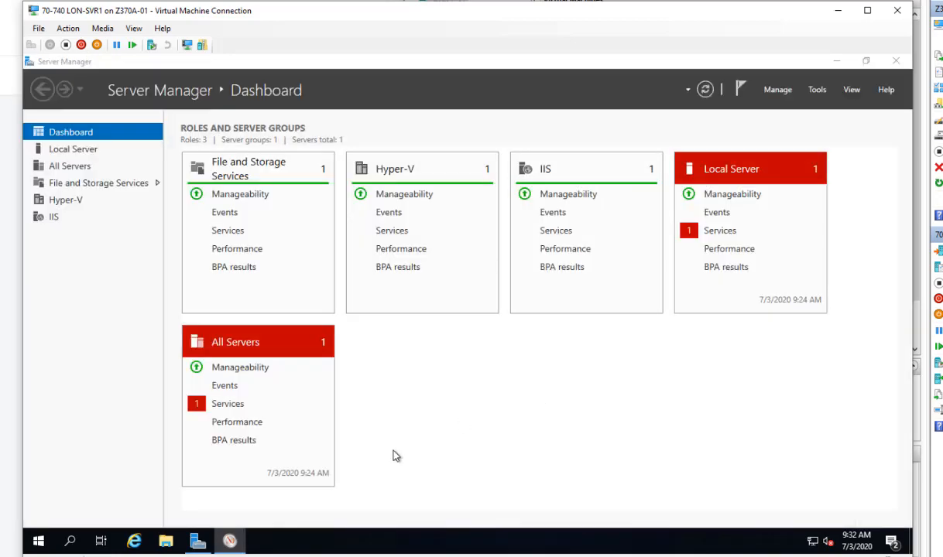
click(230, 544)
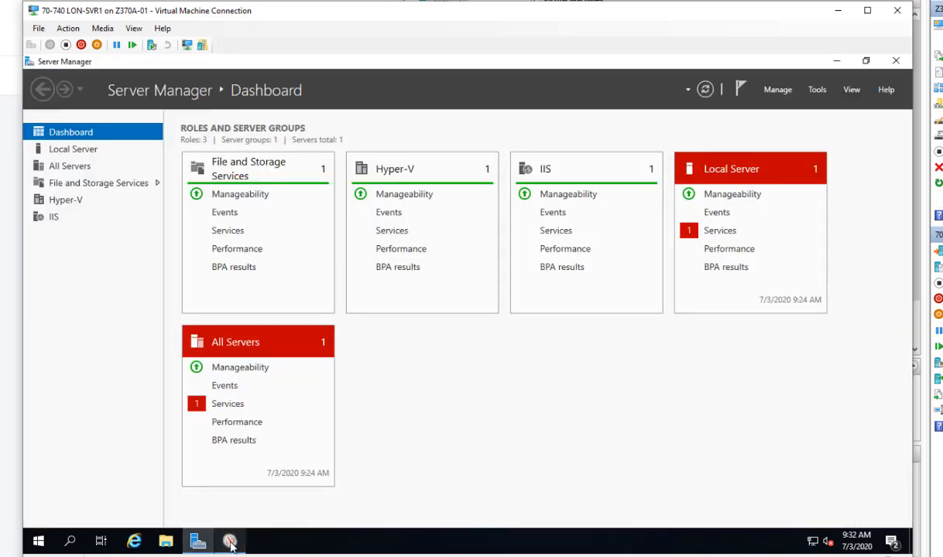
click(230, 544)
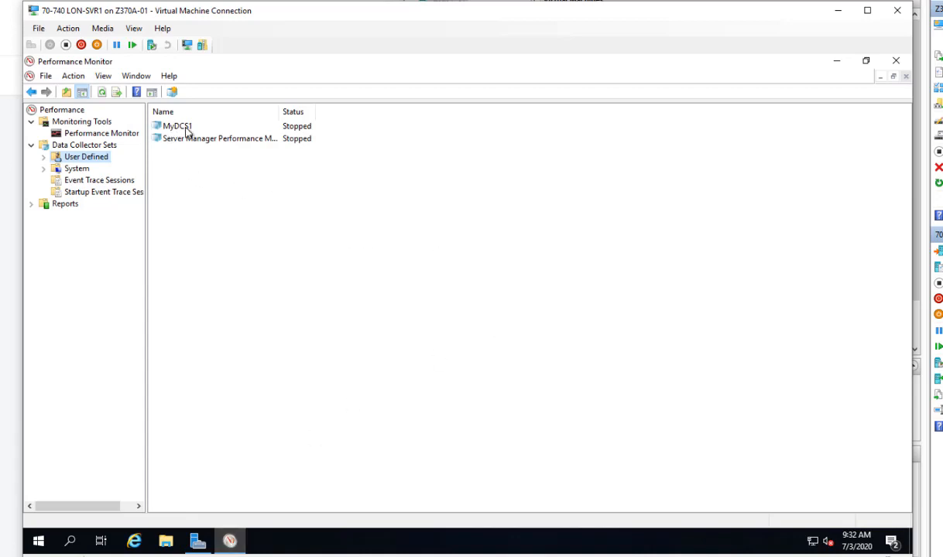
- Start the MyDCS1 data collector set
click(187, 132)
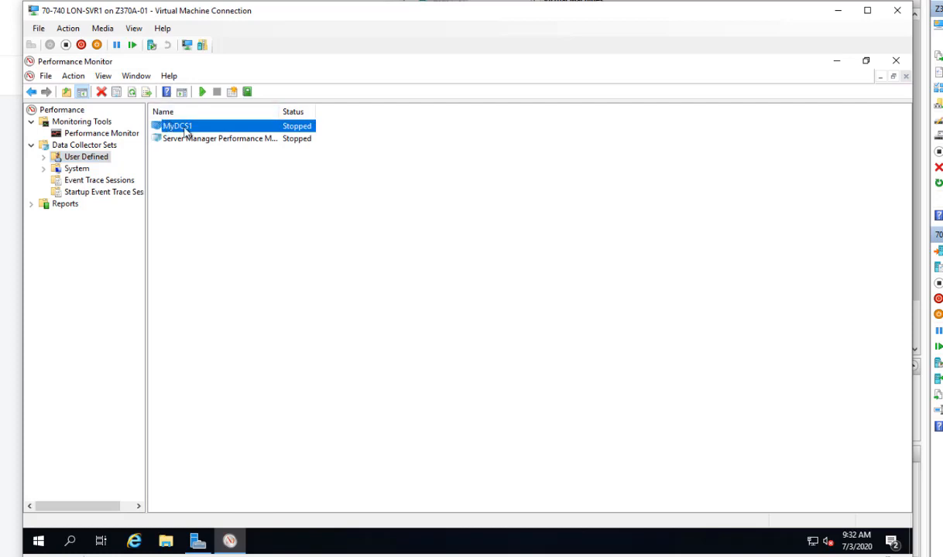
right_click(186, 133)
click(214, 136)
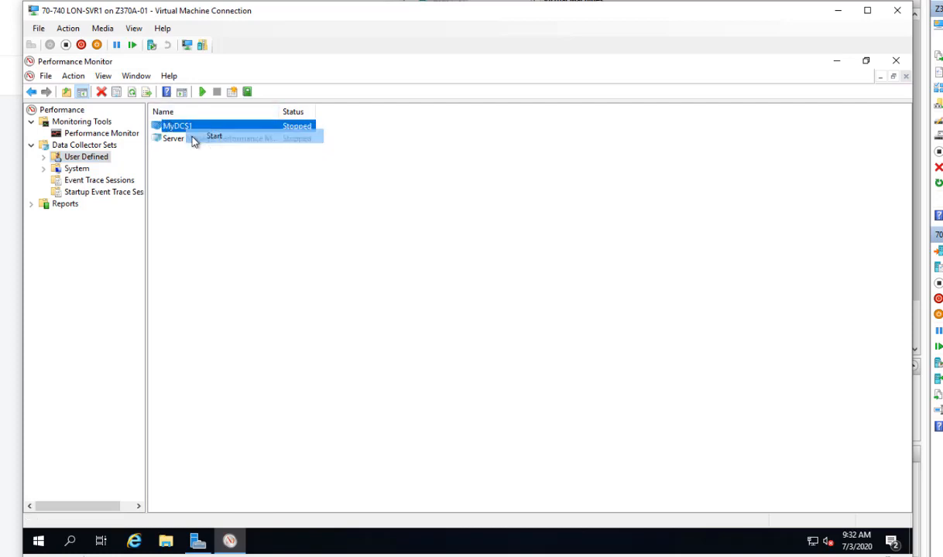
- Expand MyDCS1 to see DataCollector01, then stop the running set
double_click(177, 126)
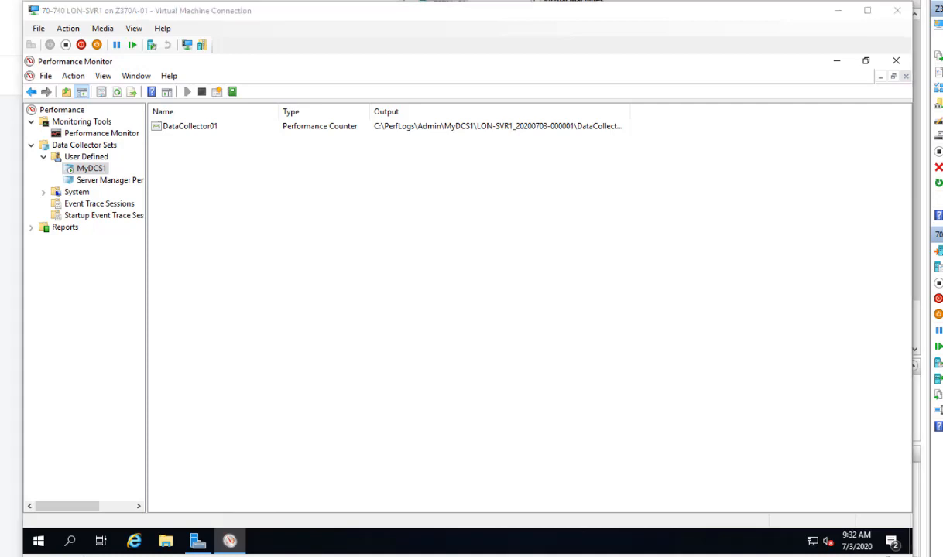
right_click(96, 168)
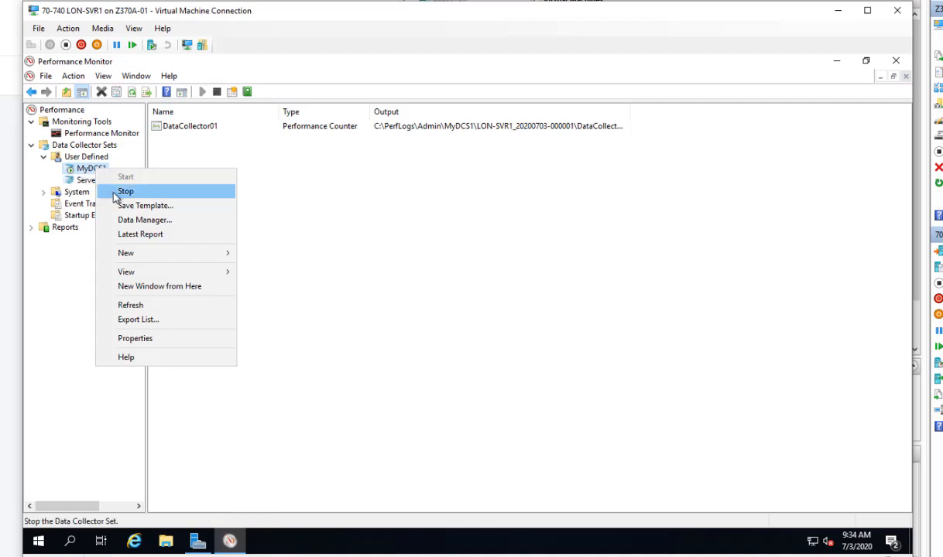
click(124, 191)
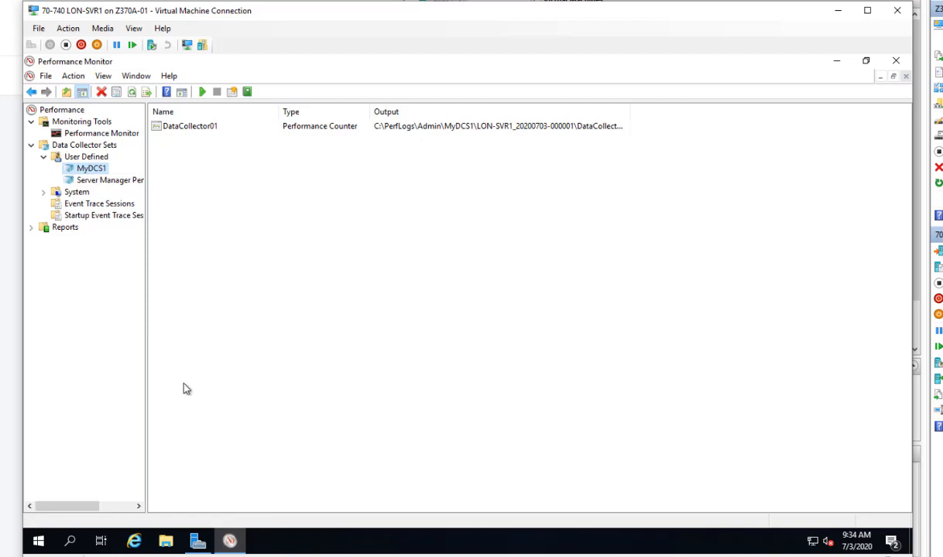
click(166, 541)
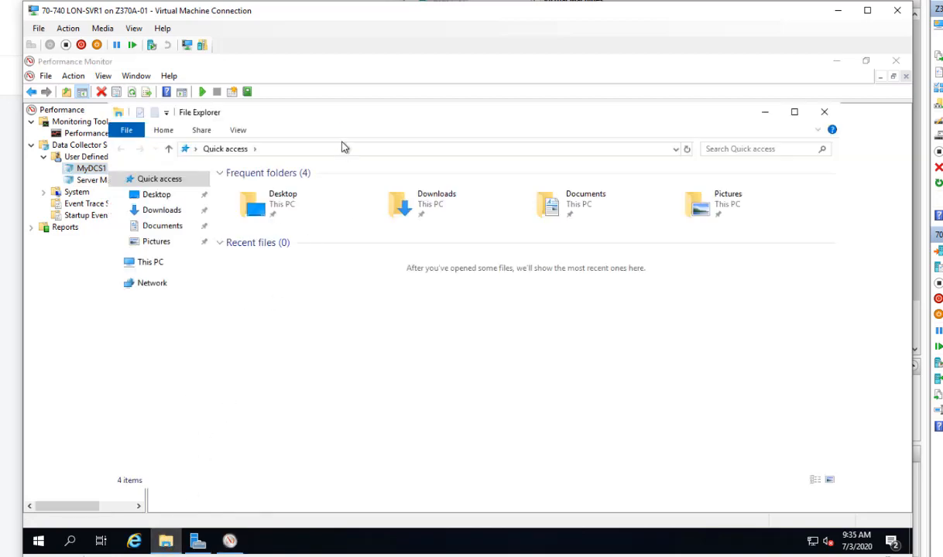
drag(346, 114, 312, 164)
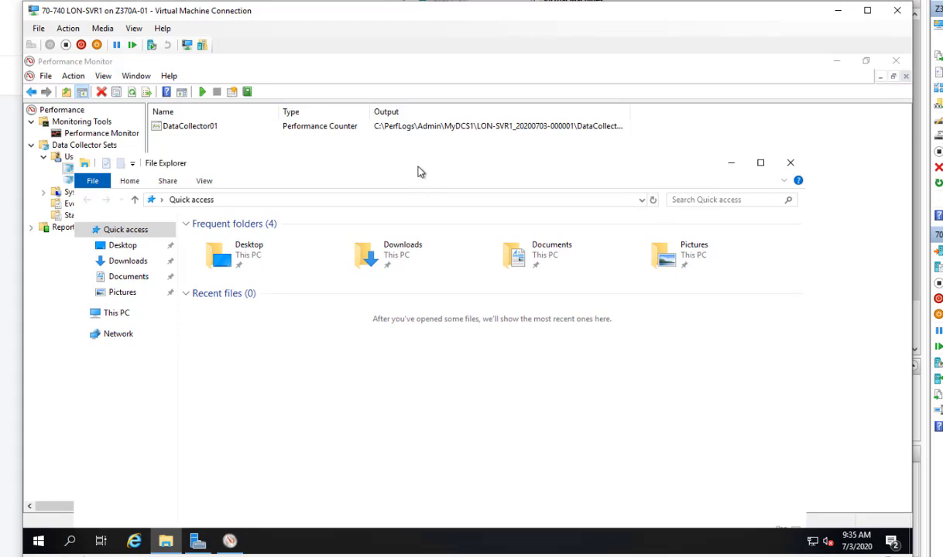
drag(408, 169, 392, 72)
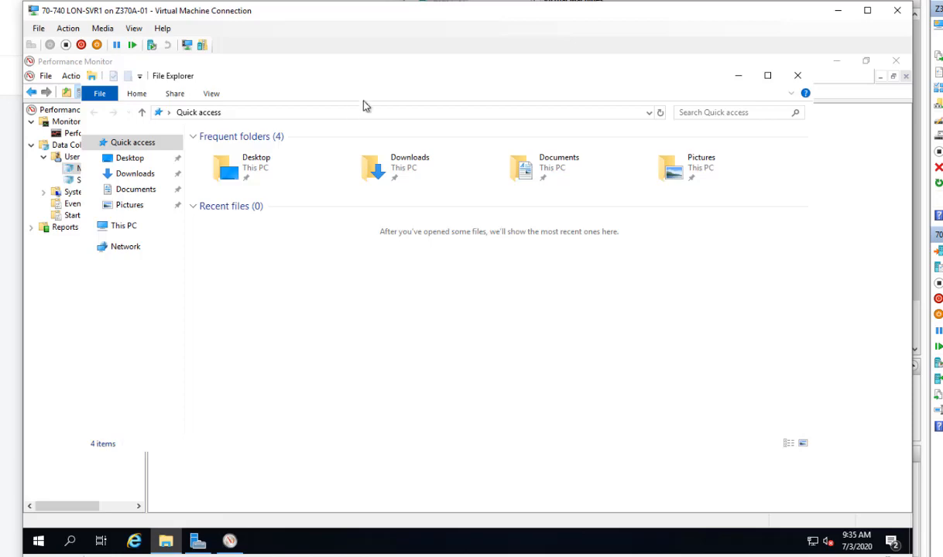
click(125, 227)
double_click(206, 279)
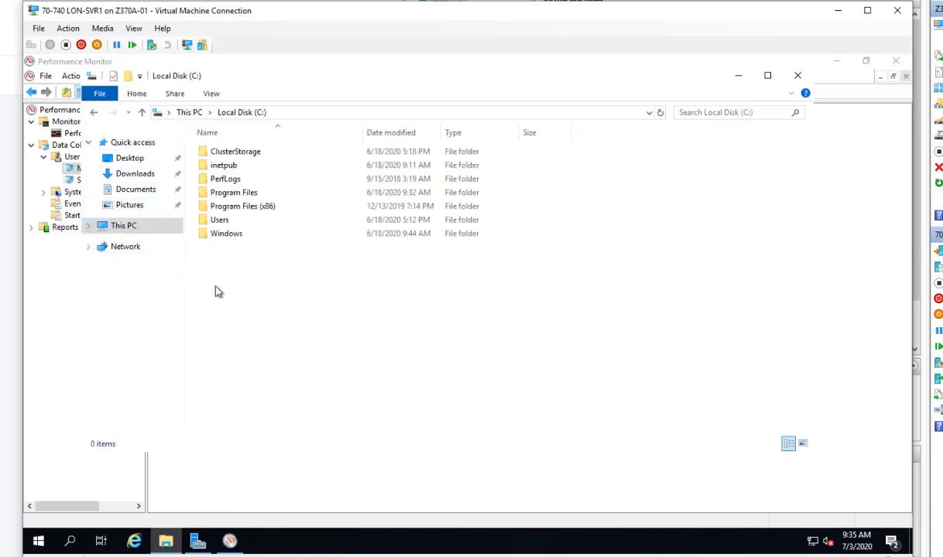
double_click(216, 179)
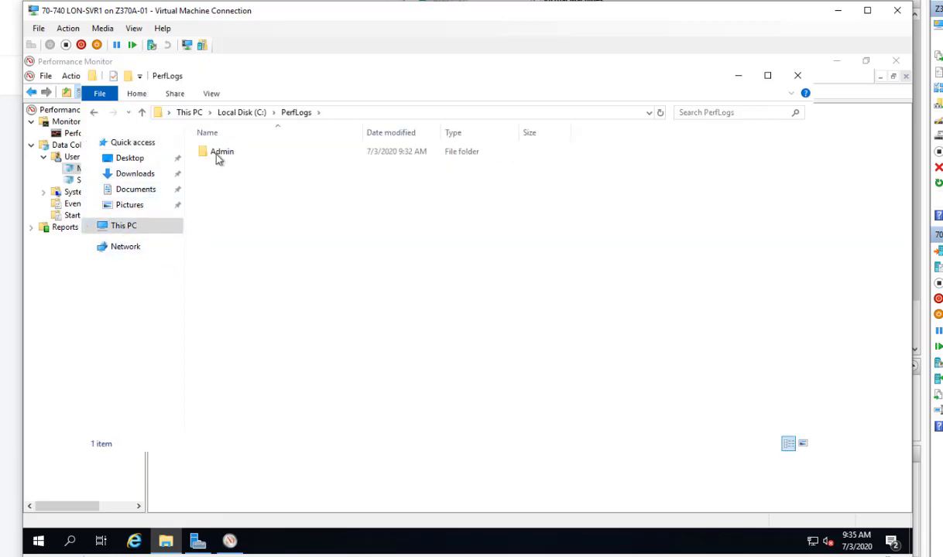
double_click(217, 154)
click(219, 153)
double_click(219, 154)
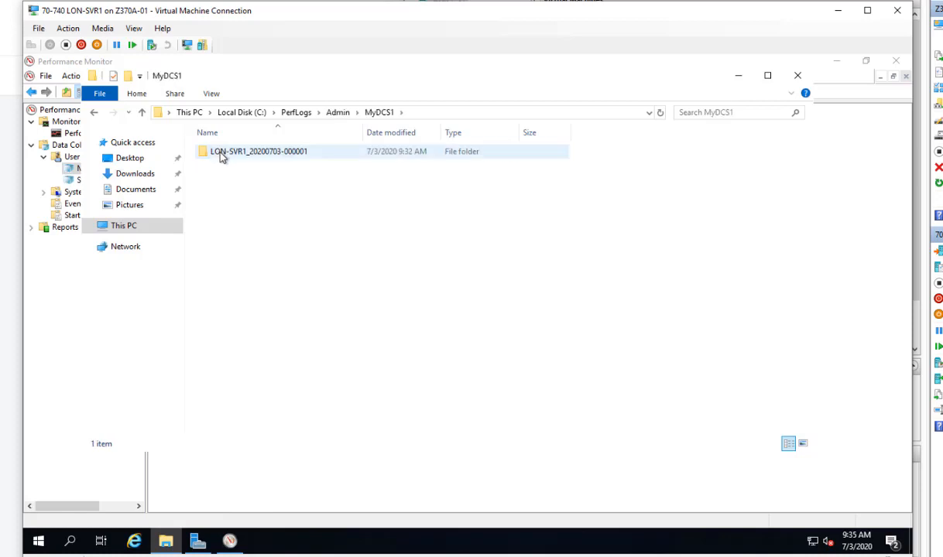
double_click(221, 156)
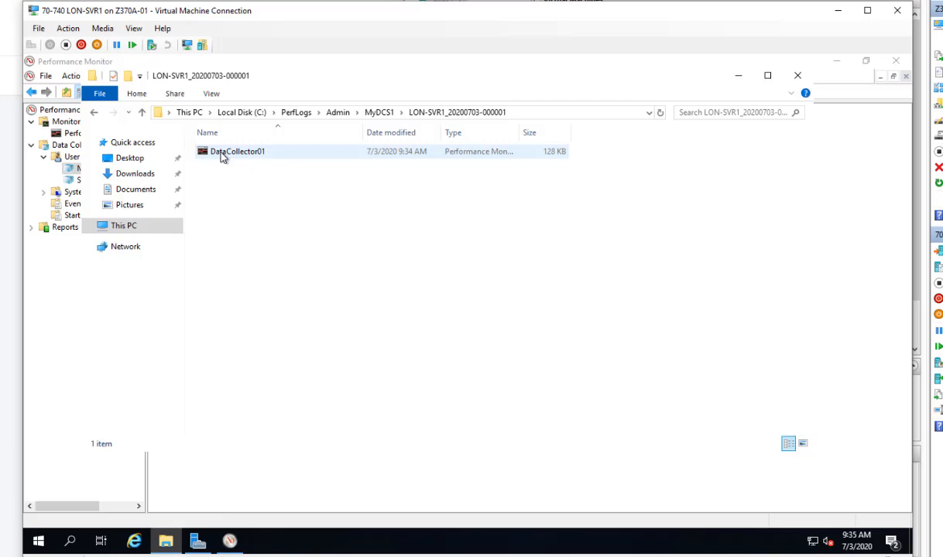
double_click(222, 154)
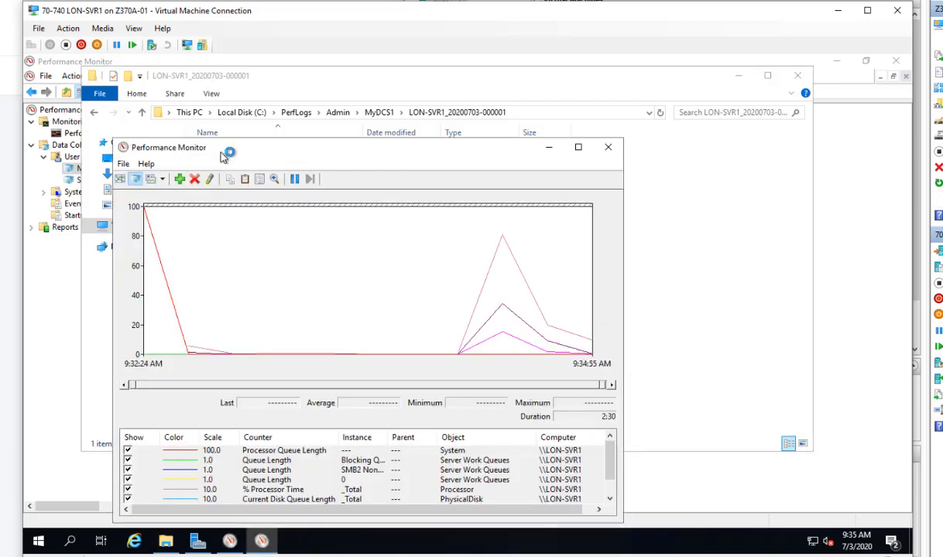
- Move the DataCollector01 playback window up and maximize it to fill the screen
drag(302, 150, 338, 83)
click(613, 78)
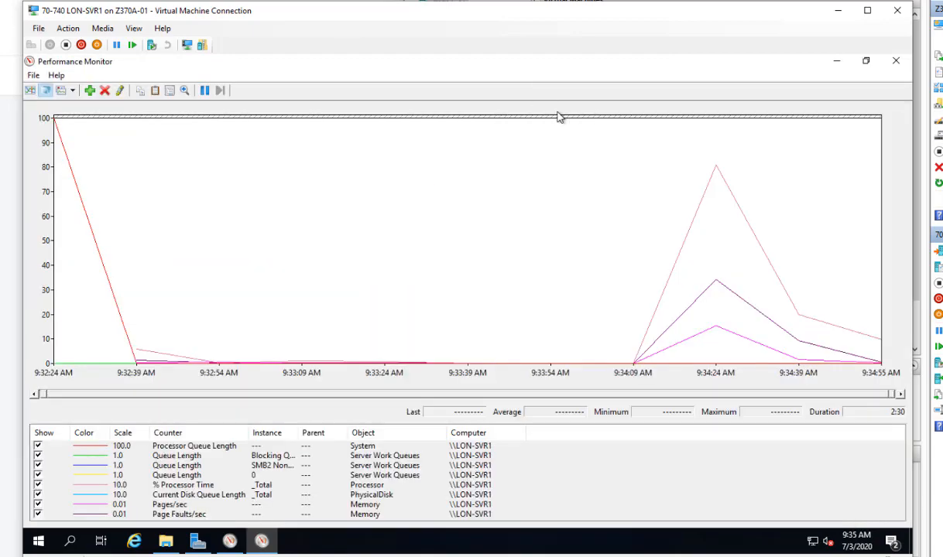
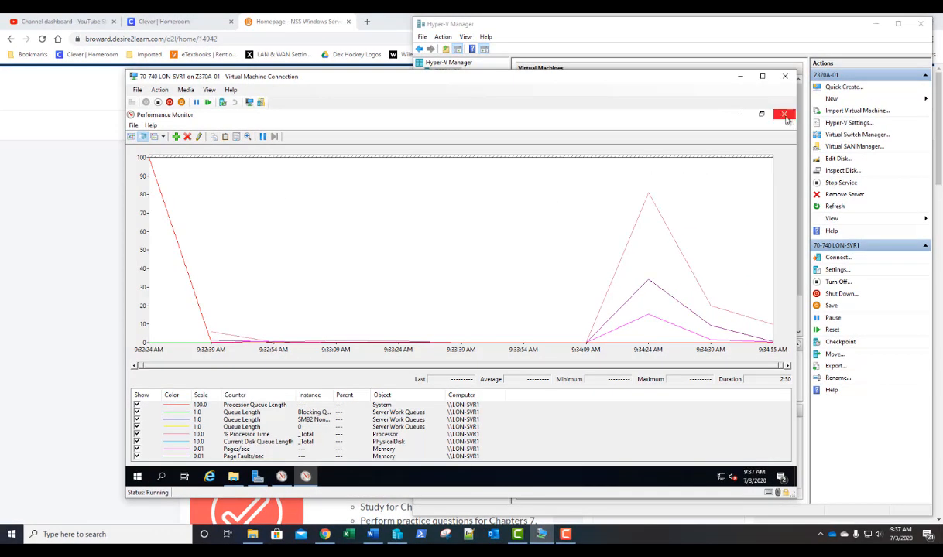
- Close the Performance Monitor graph, the MyDCS1 output folder and Performance Monitor, then open Server Manager's Tools menu
click(784, 116)
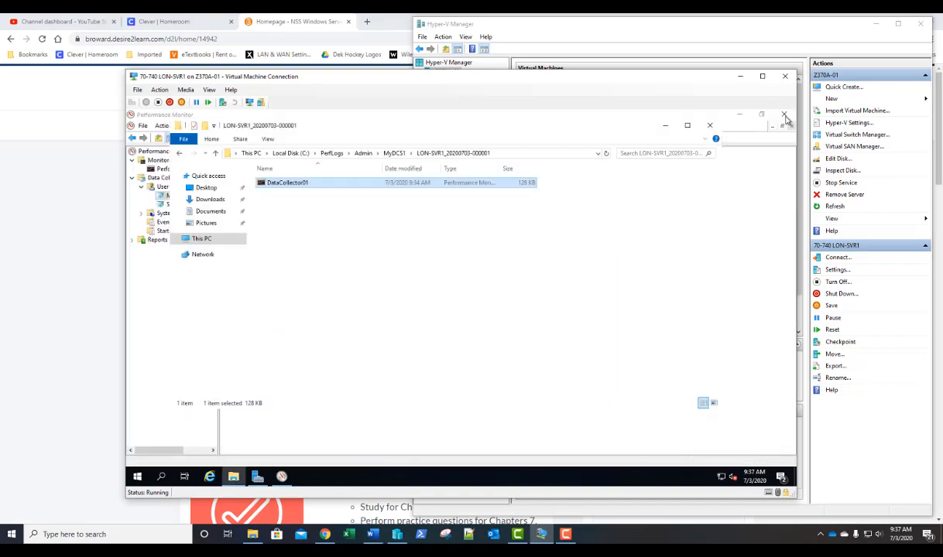
click(709, 125)
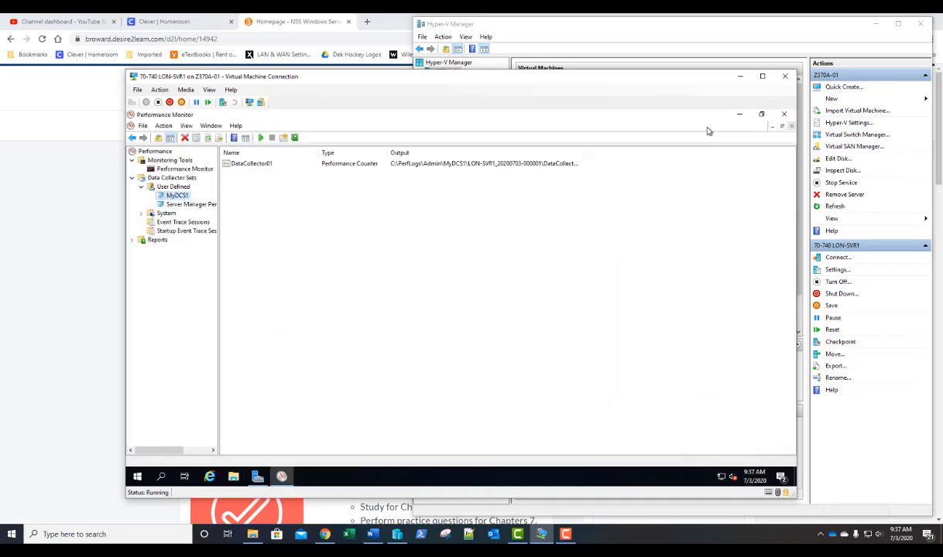
click(784, 115)
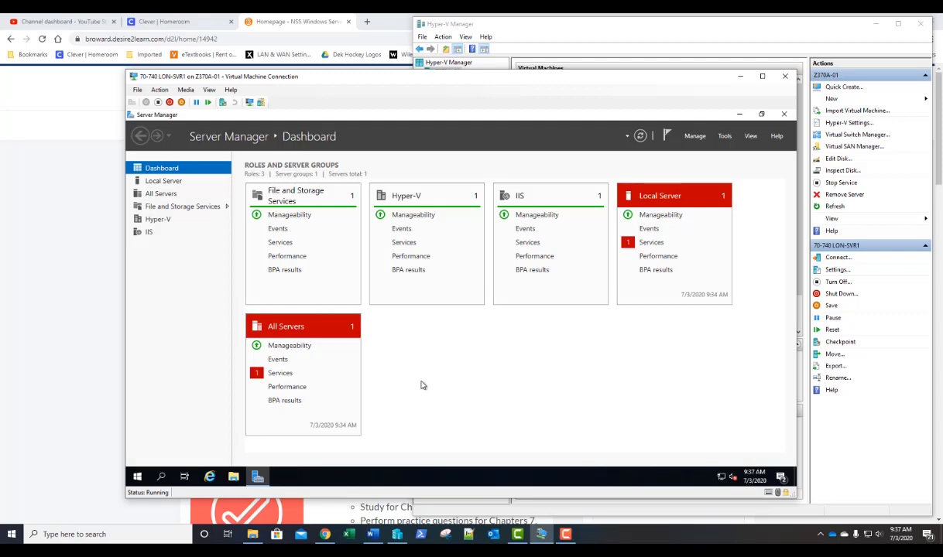
key(F10)
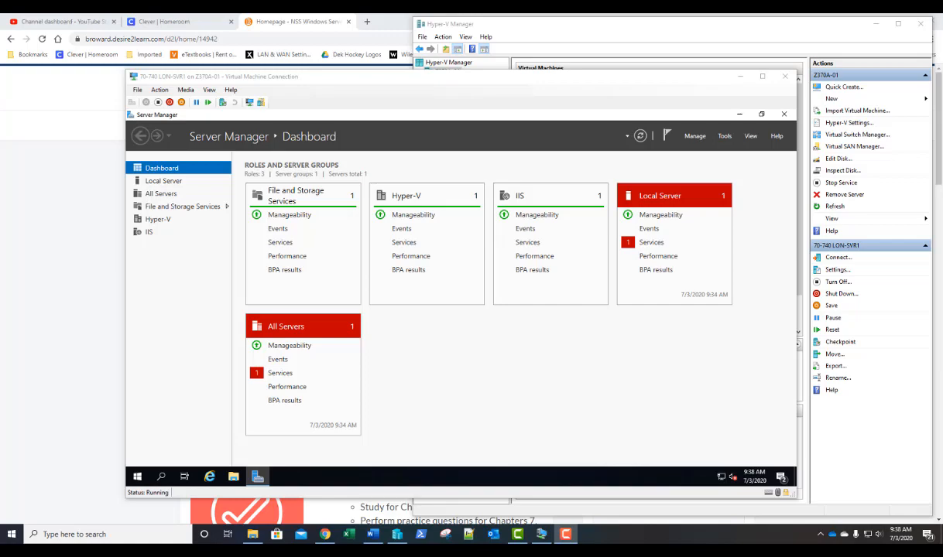
click(724, 137)
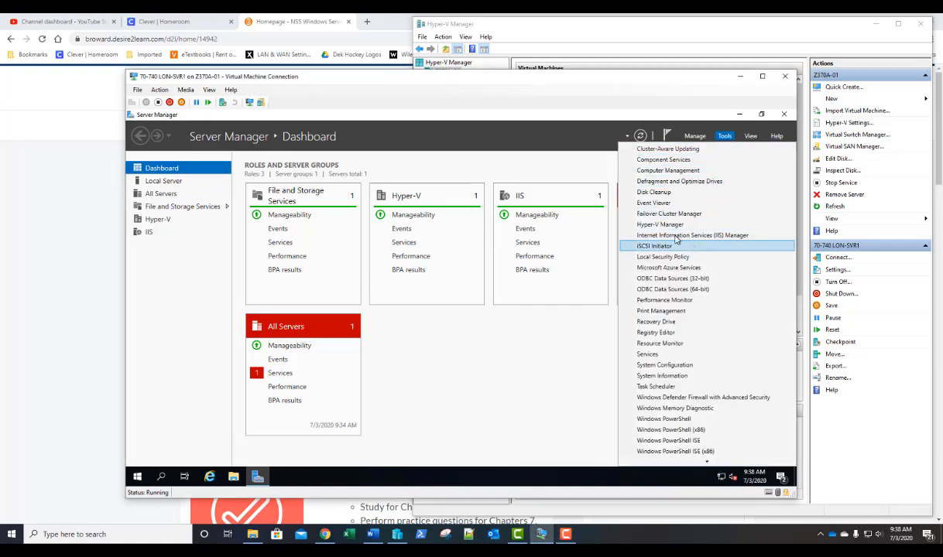
- Launch Event Viewer maximized and display the System log's 3,143 events under Windows Logs
click(668, 204)
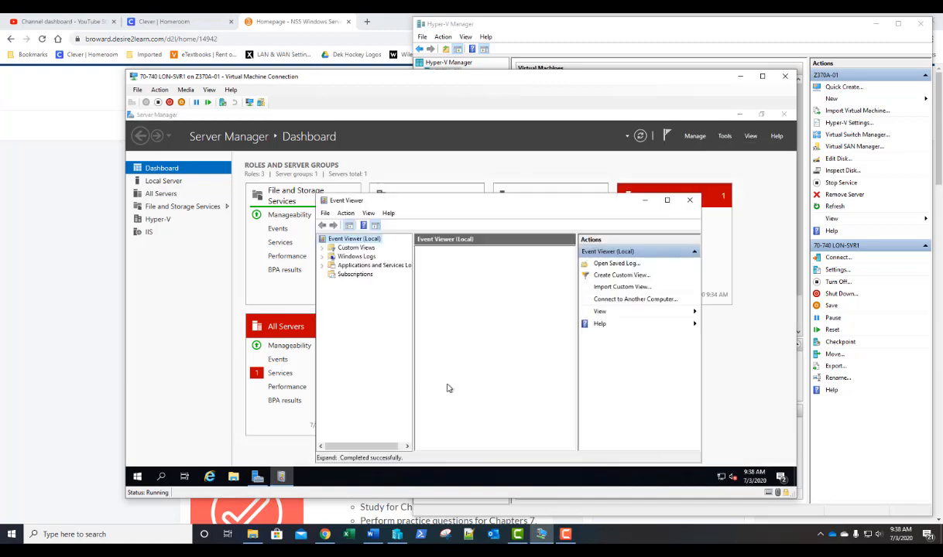
click(634, 191)
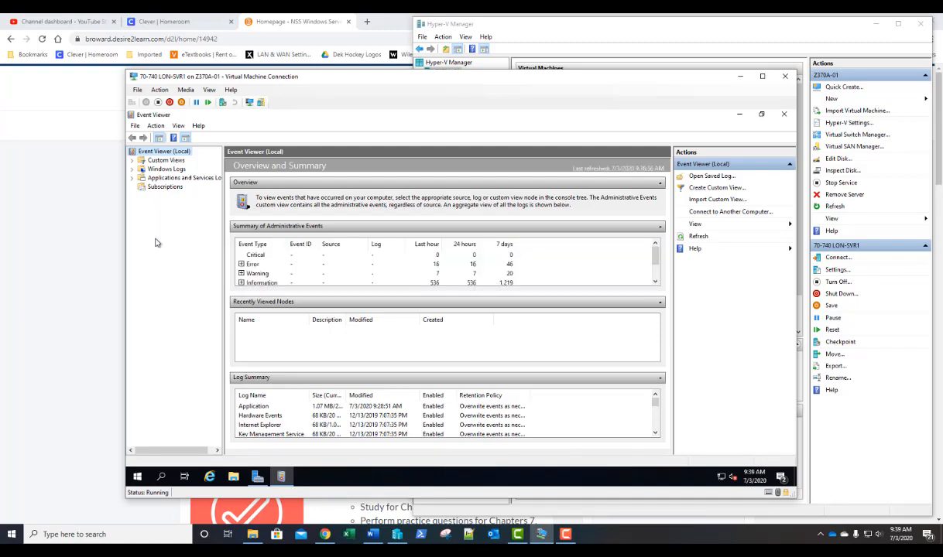
click(133, 170)
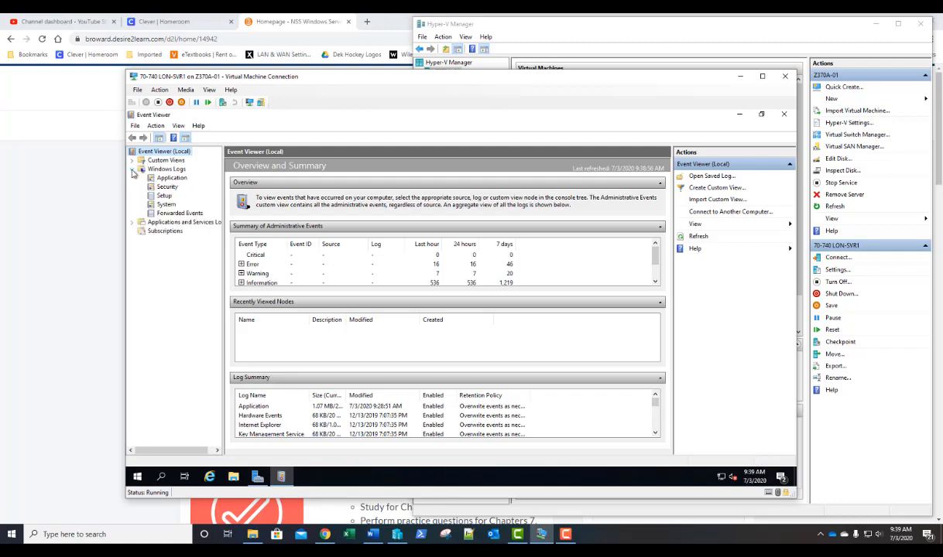
click(164, 205)
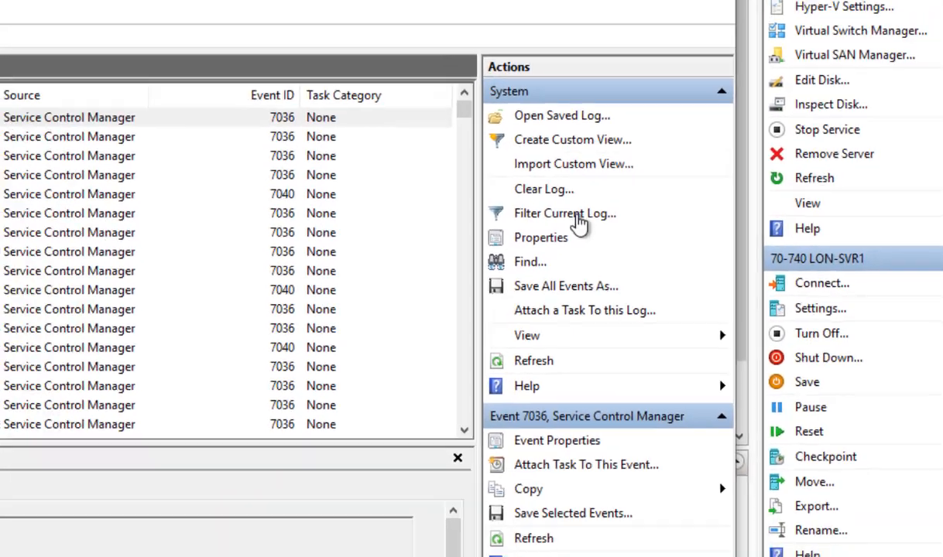
- Filter the System log to Critical, Warning and Error levels, narrowing it to 161 events
click(542, 212)
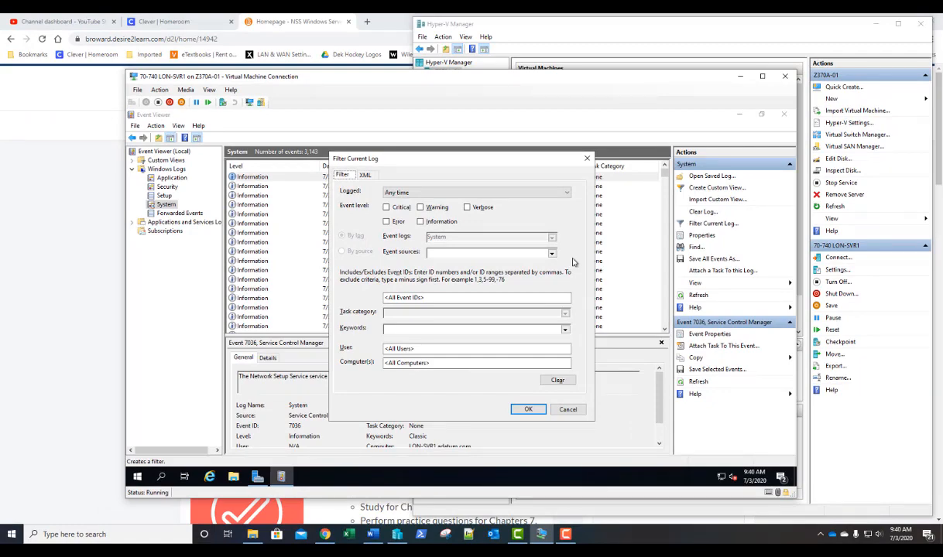
click(386, 207)
click(427, 208)
click(386, 222)
click(528, 409)
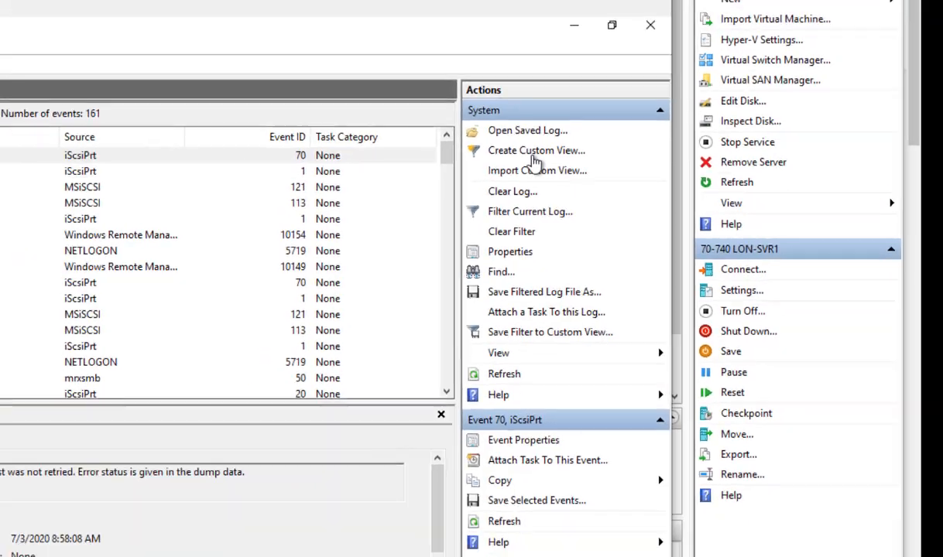
- Start a new custom view limited to the last 7 days and Critical, Warning and Error levels
click(464, 140)
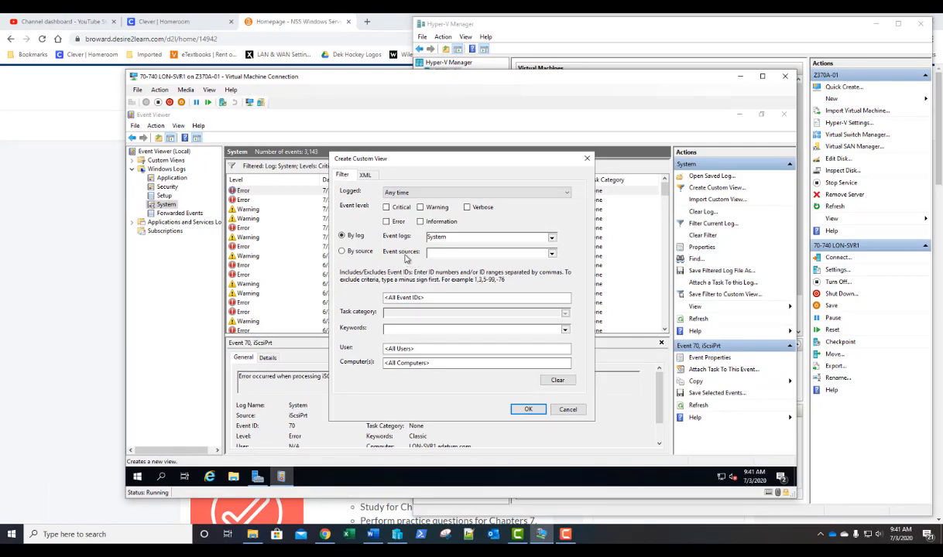
click(399, 196)
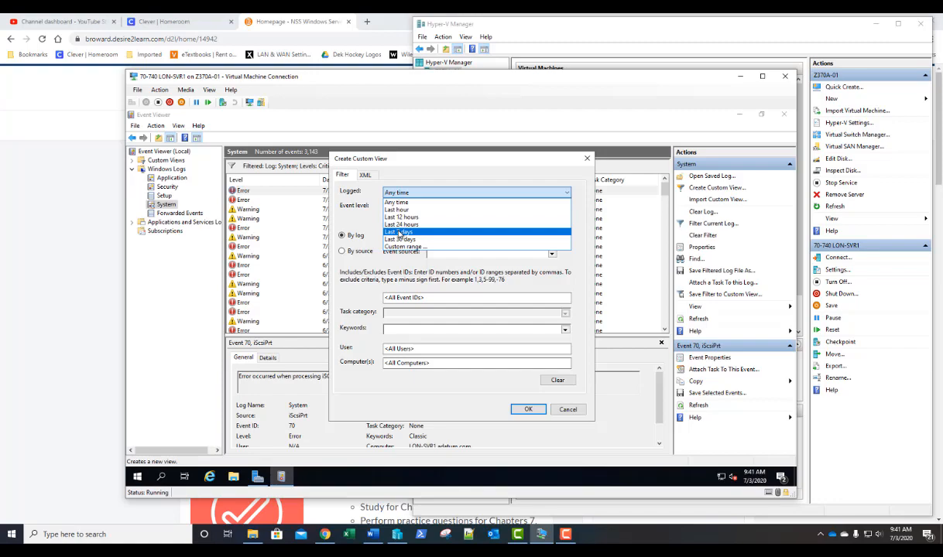
click(399, 233)
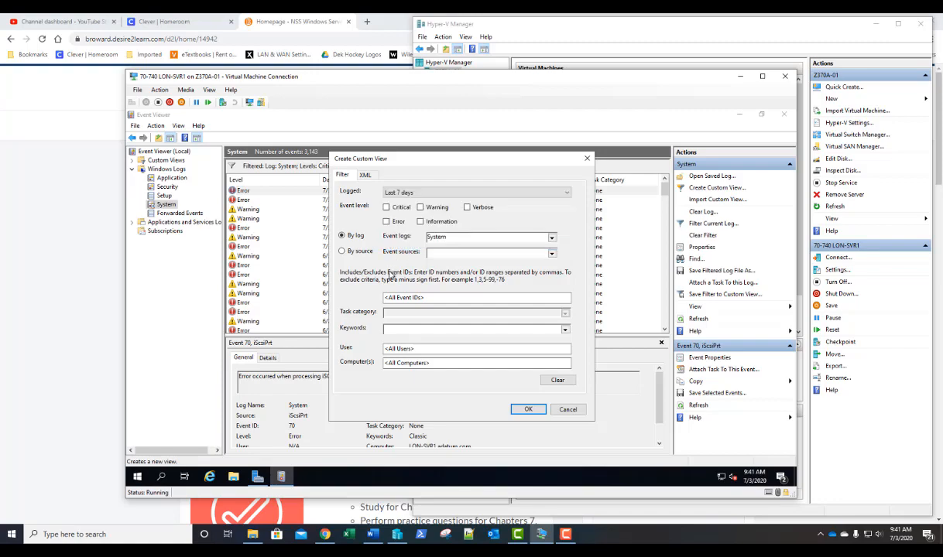
click(396, 209)
click(421, 209)
click(389, 223)
- Include the Application, Security and System logs in the custom view and confirm its settings
click(551, 238)
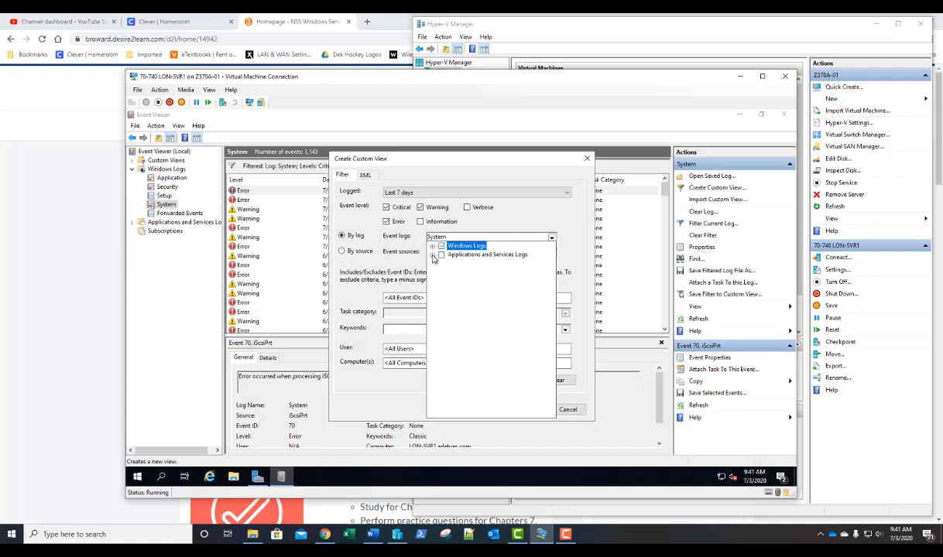
click(432, 246)
click(451, 254)
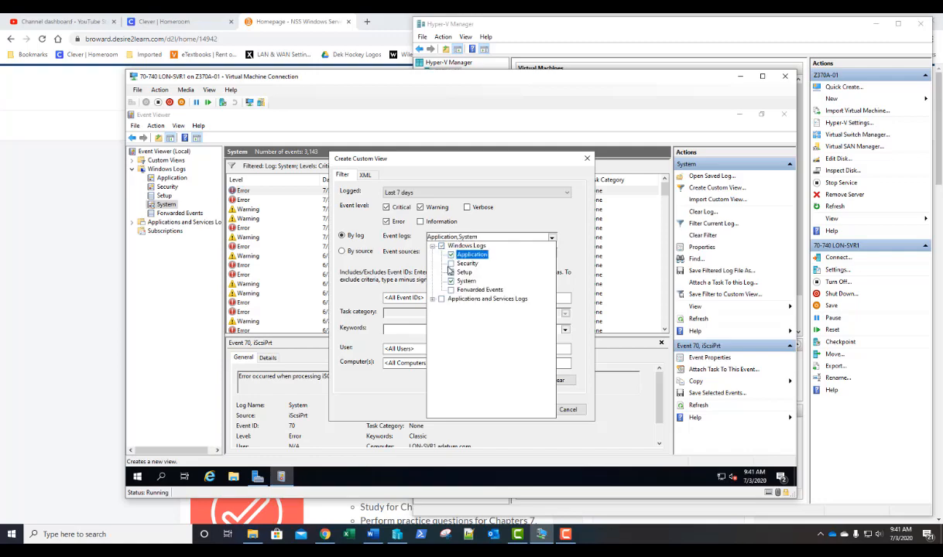
click(451, 264)
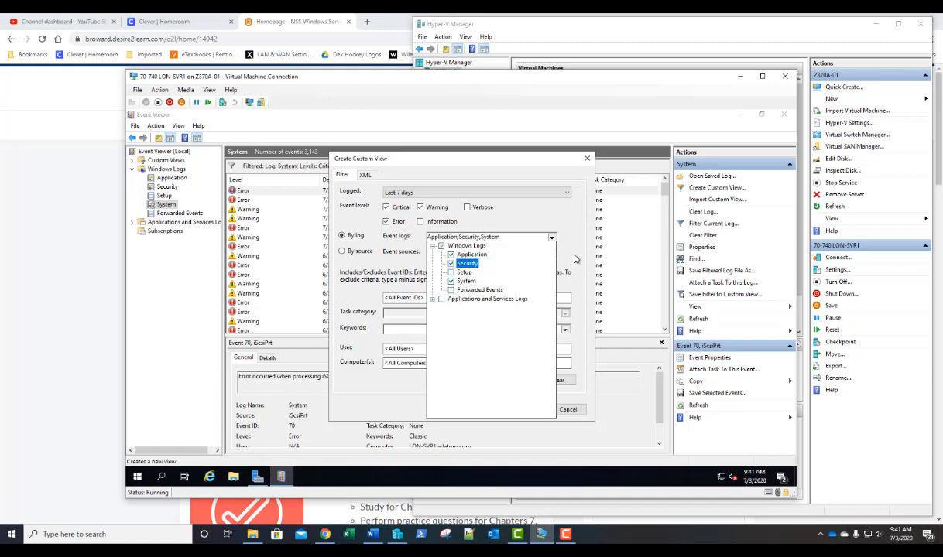
click(575, 258)
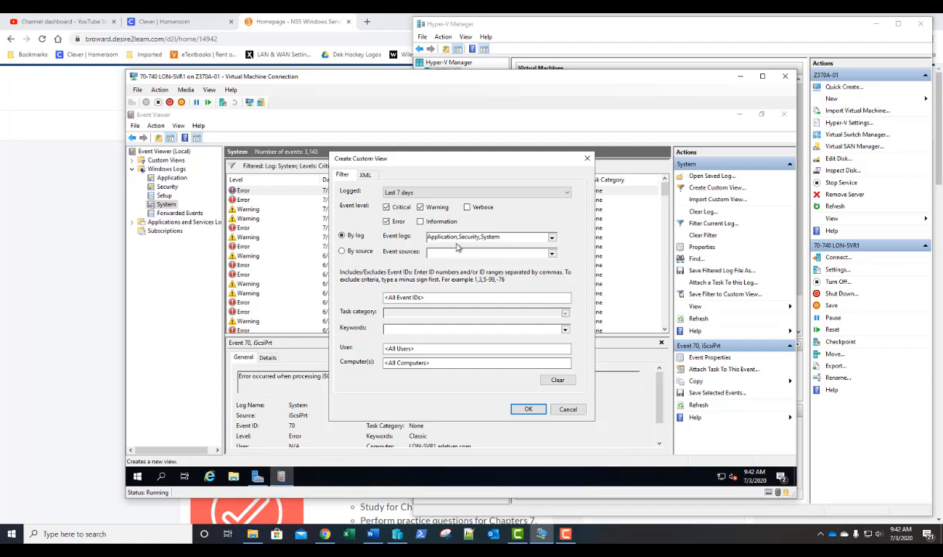
click(528, 410)
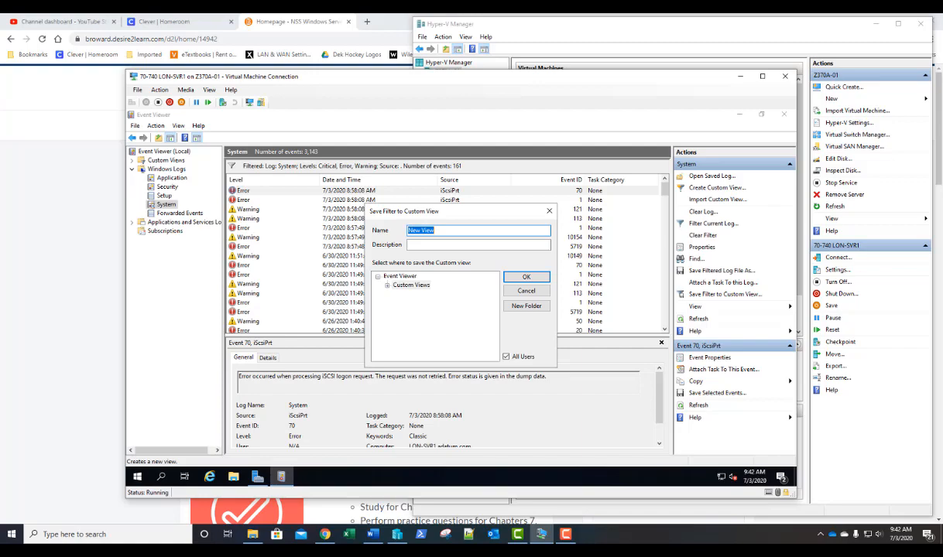
- Save the custom view as 'Critical, Warnings & Errors', showing 17 events
text(Critical, Warnings & Errors)
click(528, 277)
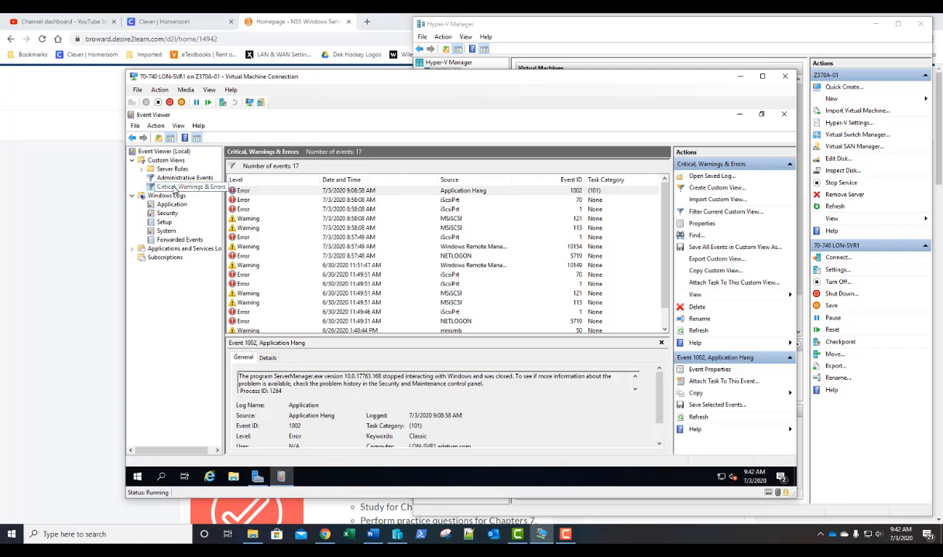
click(170, 188)
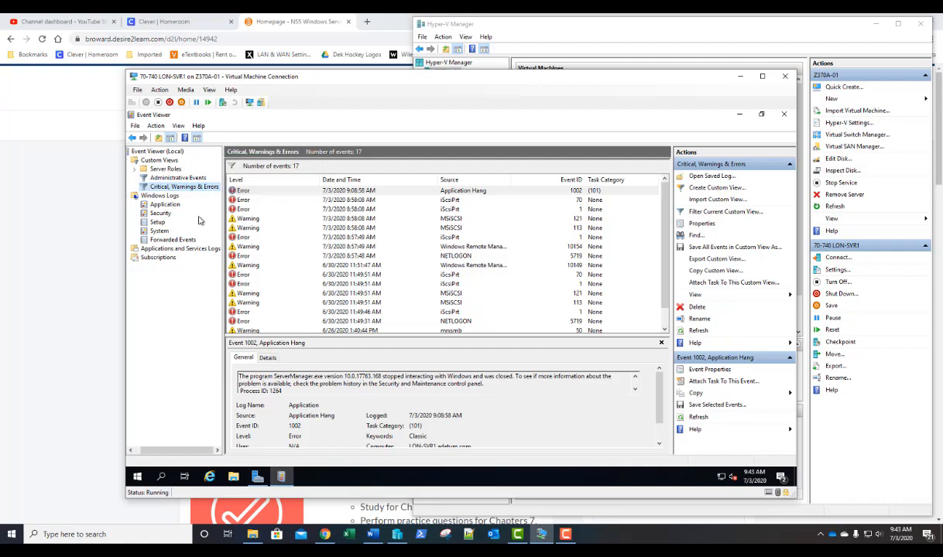
- Clear the System log filter to show all 3,143 events, then close Event Viewer
right_click(159, 232)
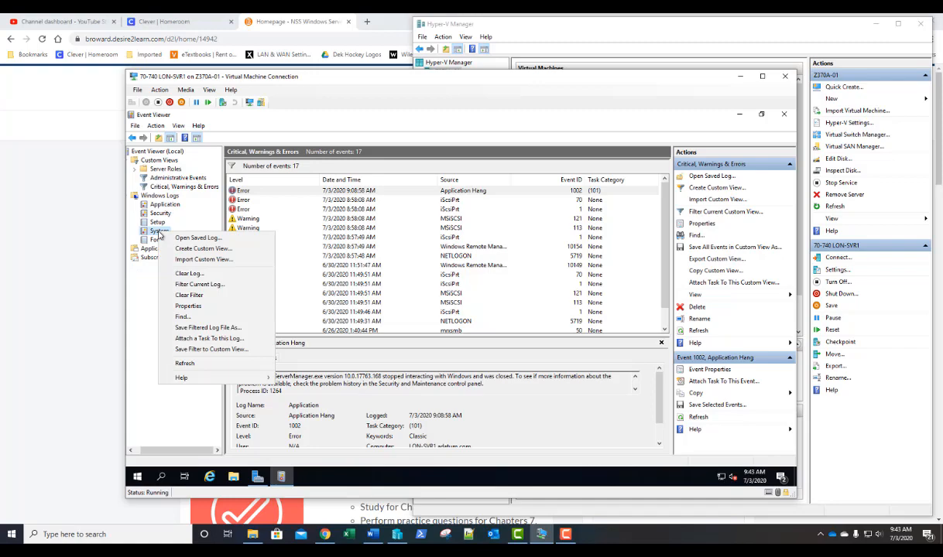
click(173, 295)
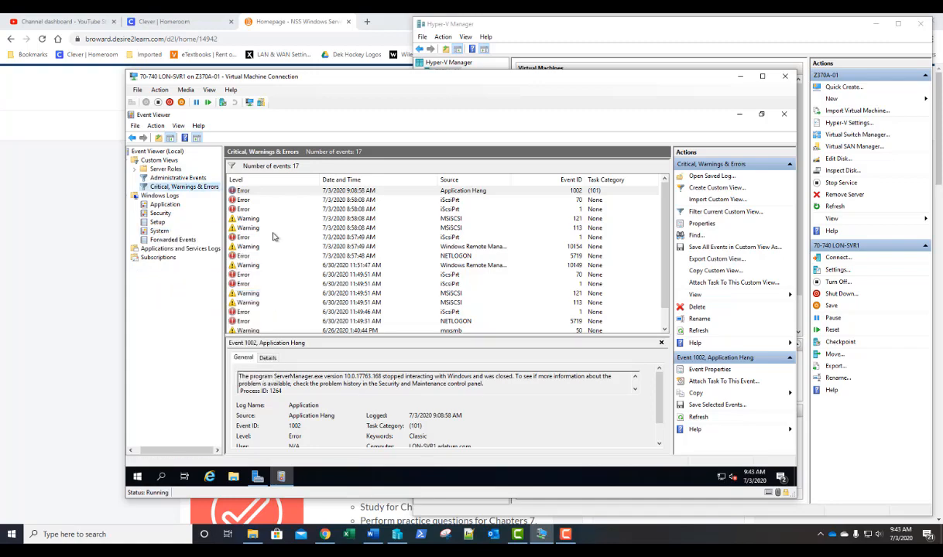
click(160, 231)
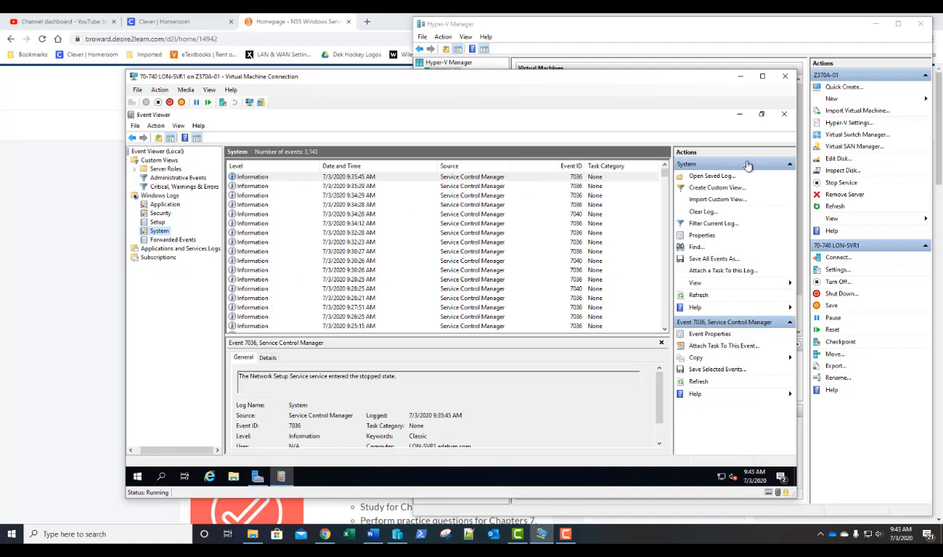
click(784, 116)
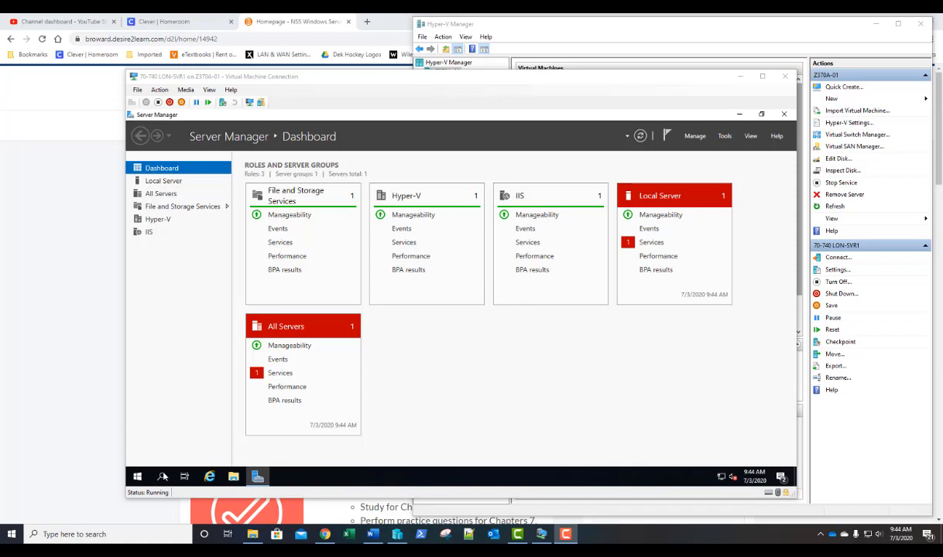
- Open Computer Management from the Start context menu and list the local Users with their actions menu
right_click(135, 480)
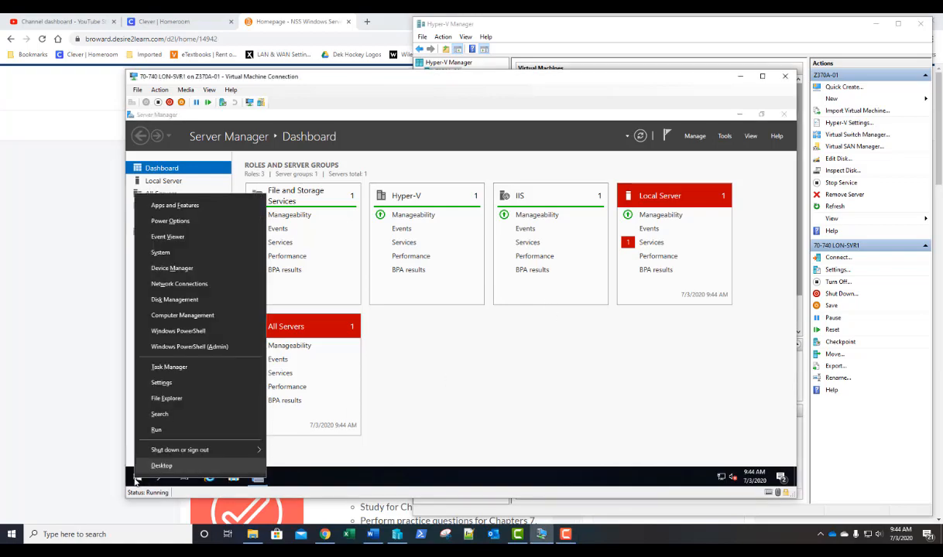
click(177, 316)
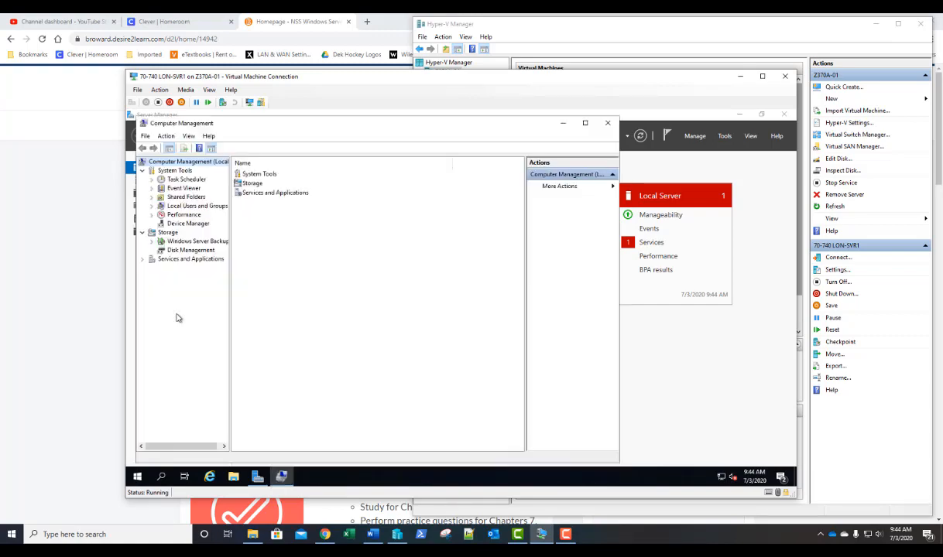
click(153, 207)
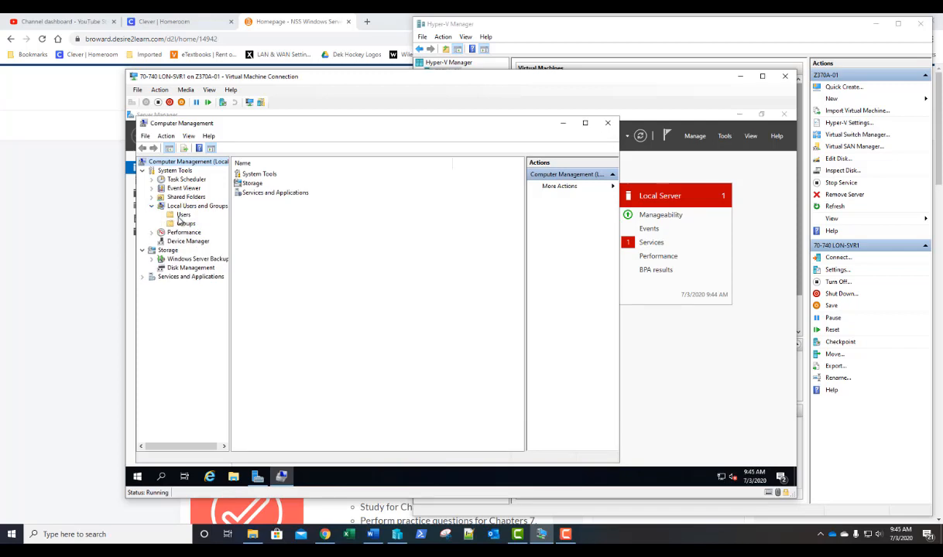
click(181, 216)
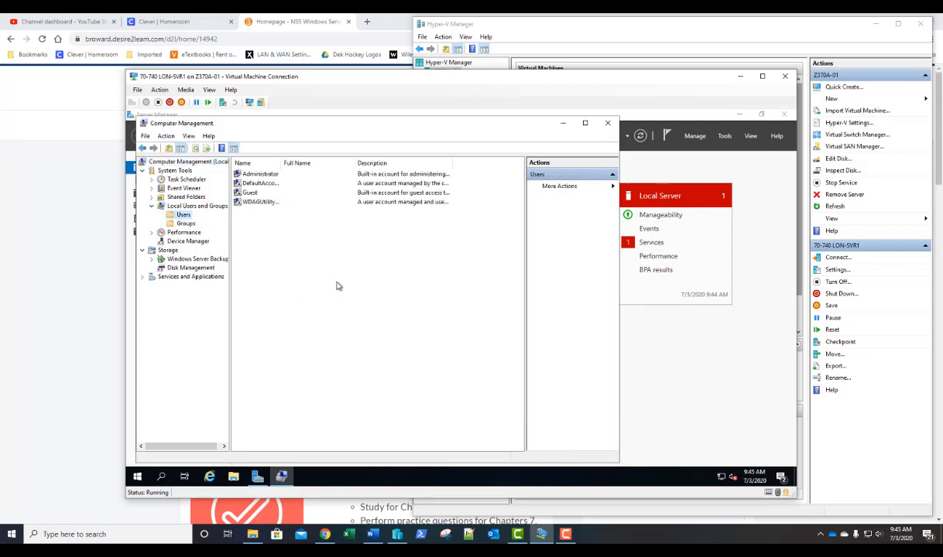
right_click(311, 255)
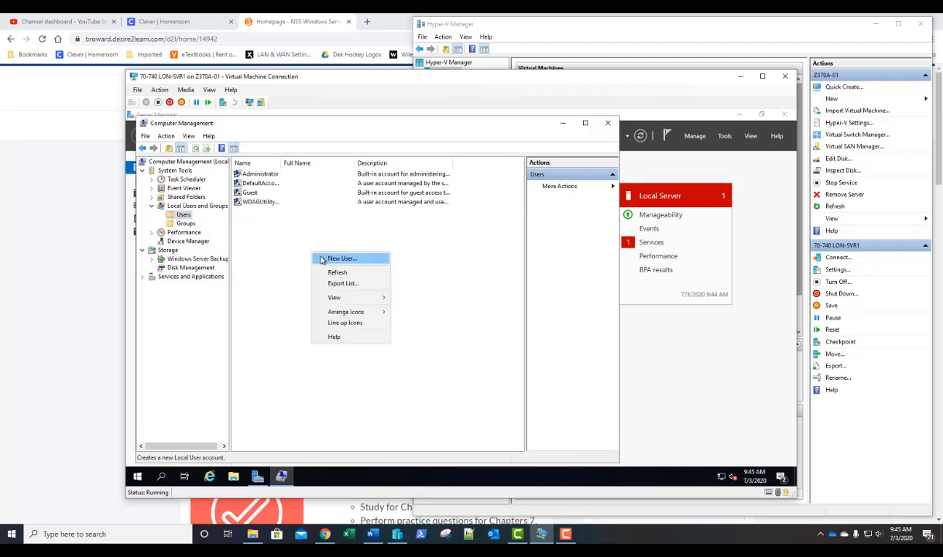
- Create local user Service-Account with the account password set to never expire and no forced change
click(322, 260)
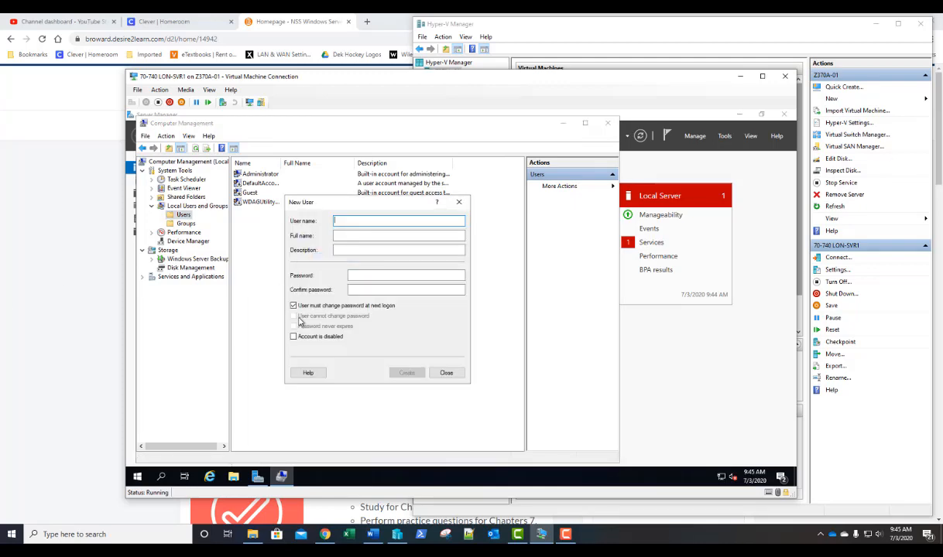
text(Service)
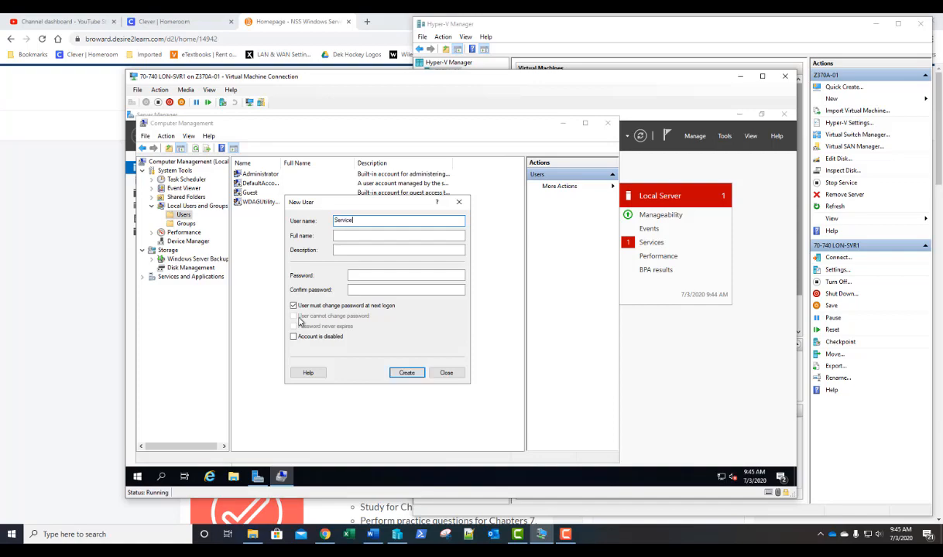
text(-Account)
click(355, 277)
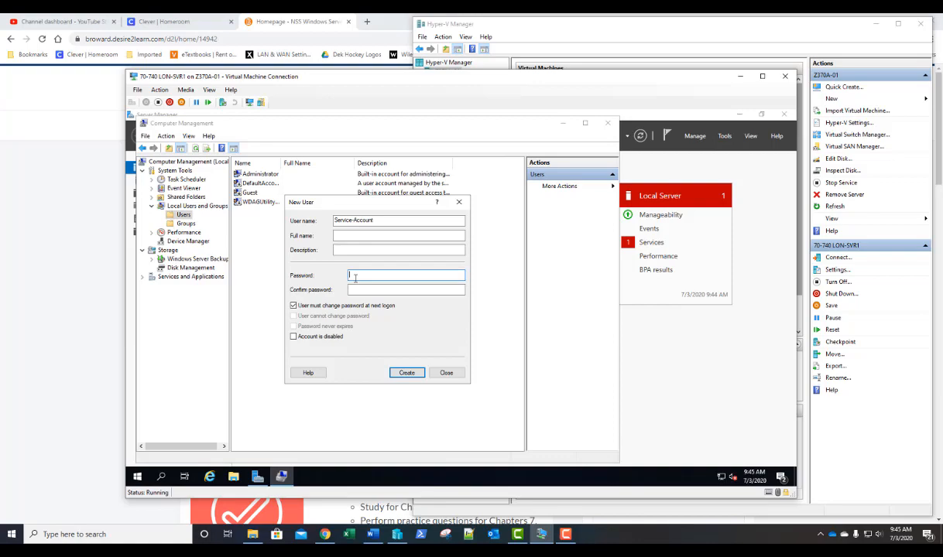
text(Pa$$w0rd)
key(Tab)
text(Pa$$w0rd)
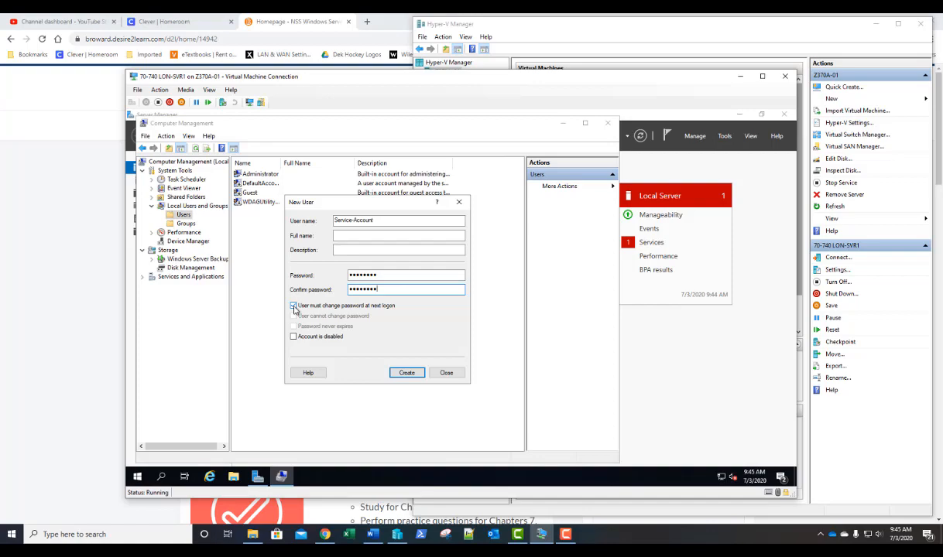
click(293, 306)
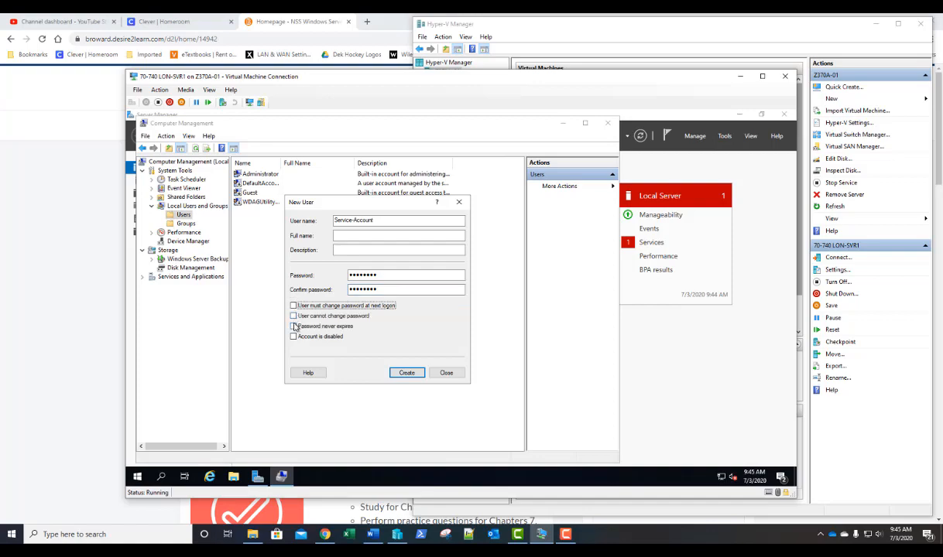
click(294, 326)
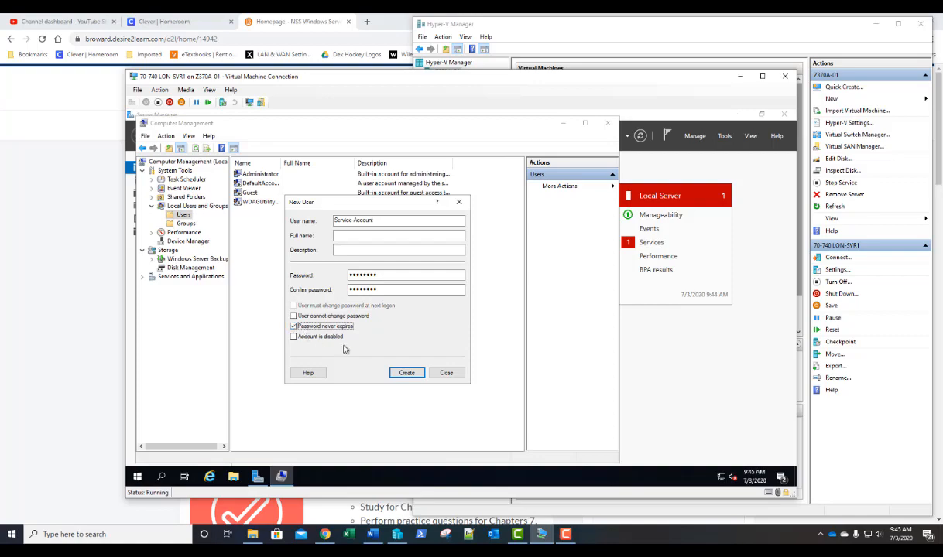
click(408, 374)
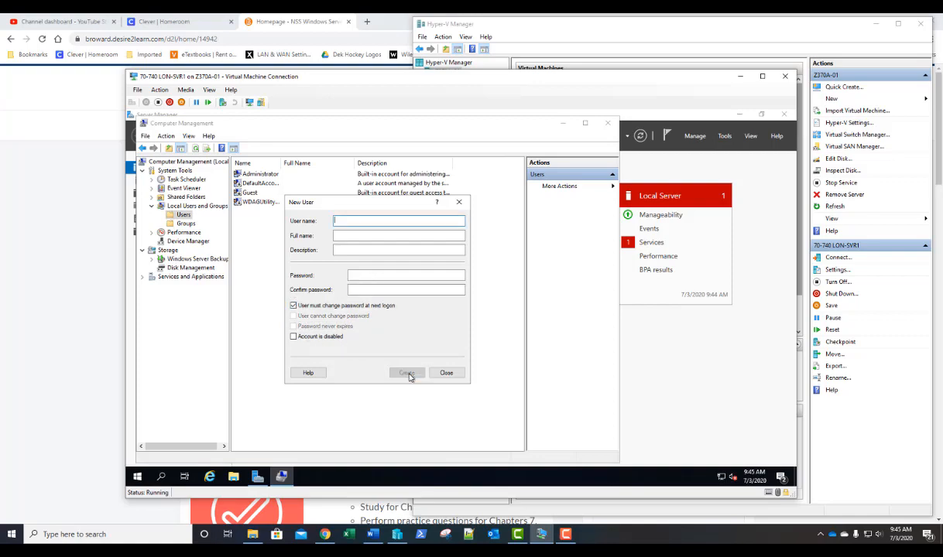
click(446, 373)
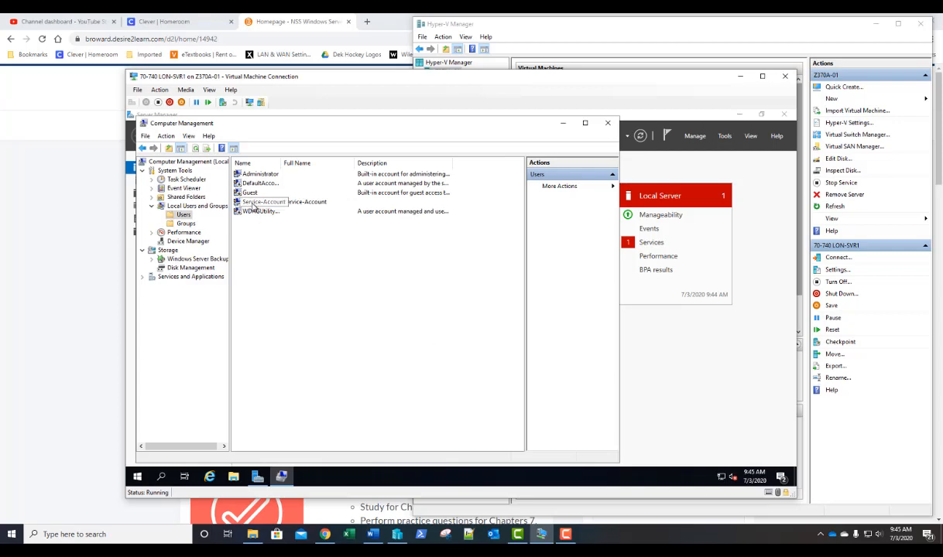
- Add Service-Account to the Administrators group through its Member Of properties
double_click(253, 206)
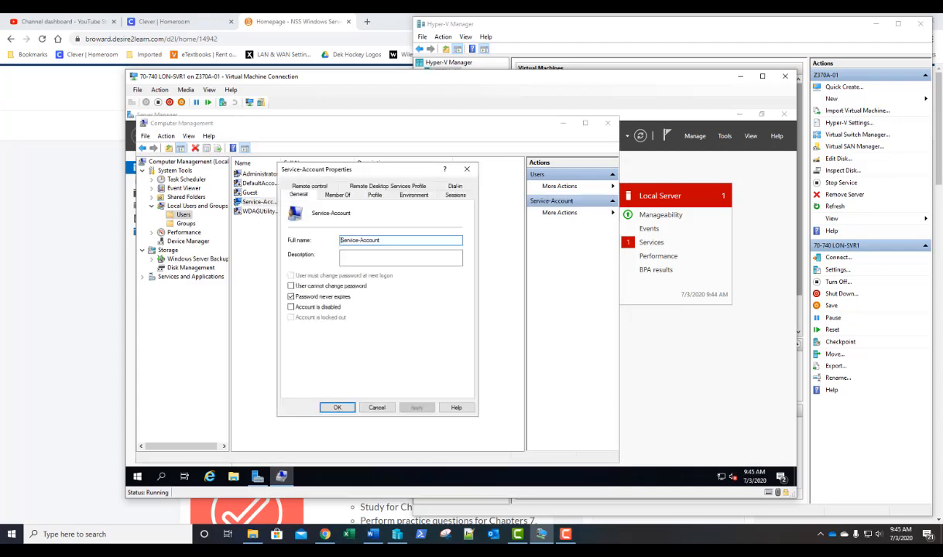
click(338, 195)
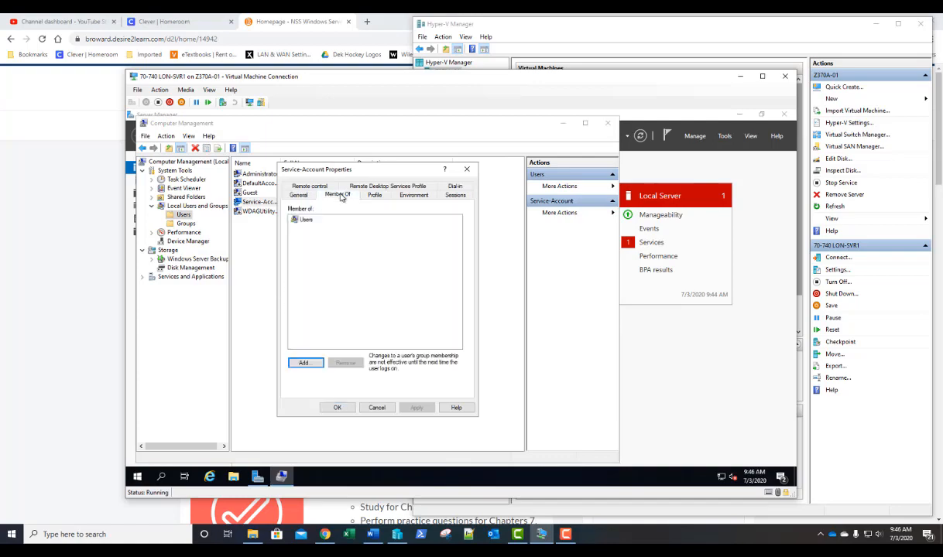
click(305, 363)
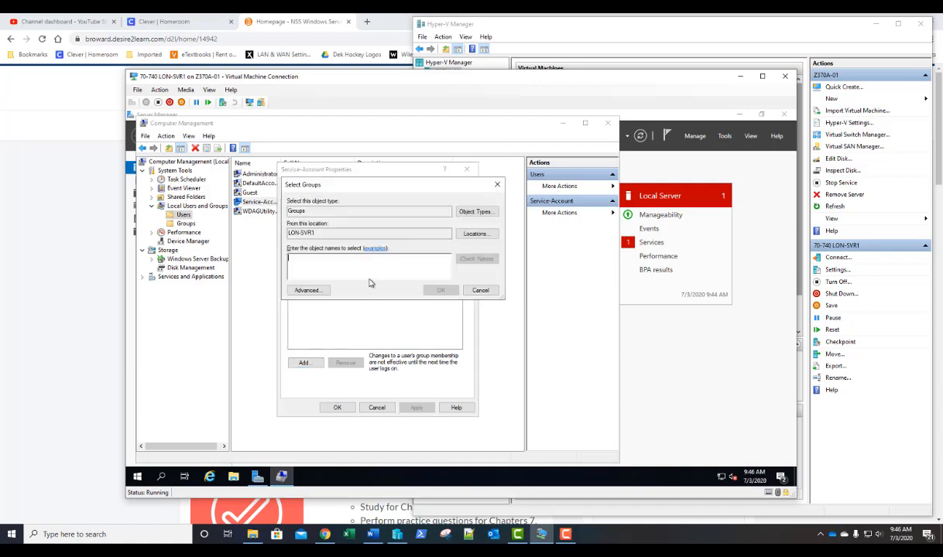
text(ad)
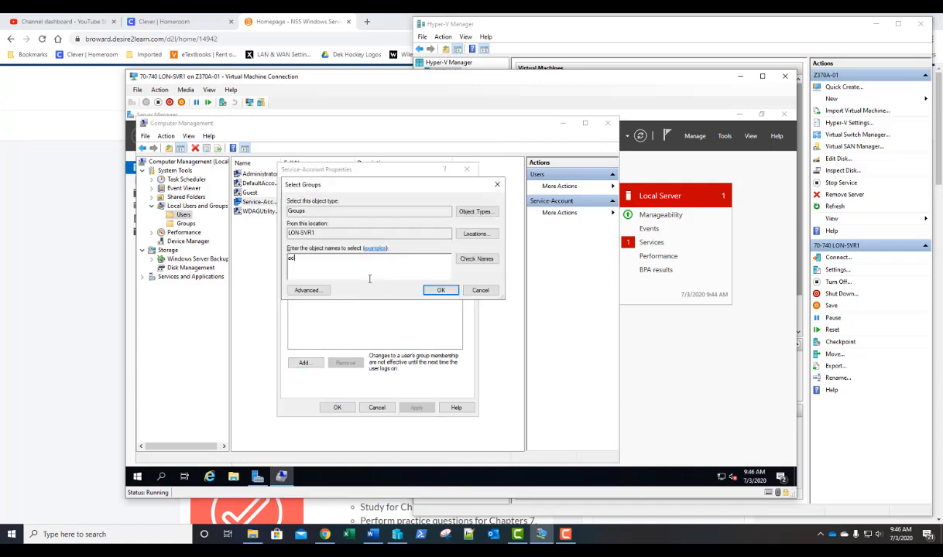
text(ministrators)
key(Return)
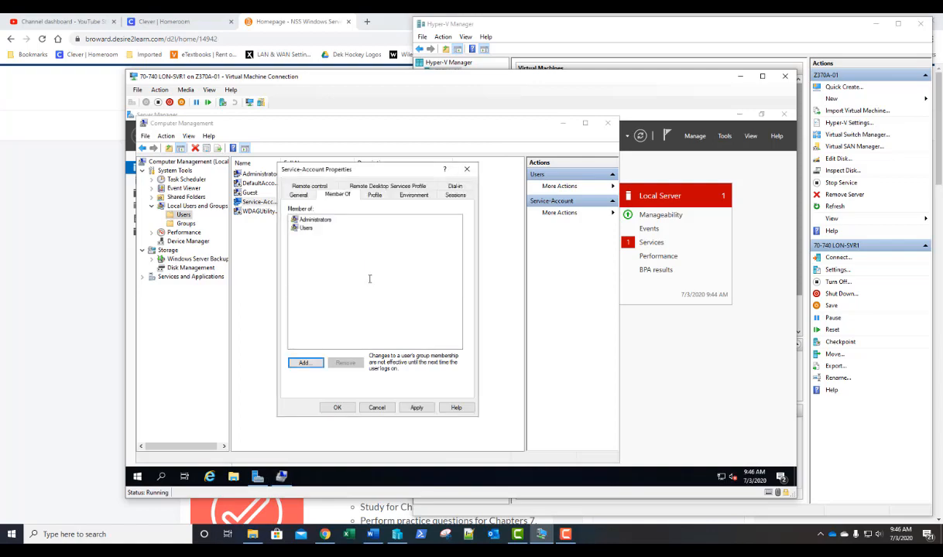
click(338, 410)
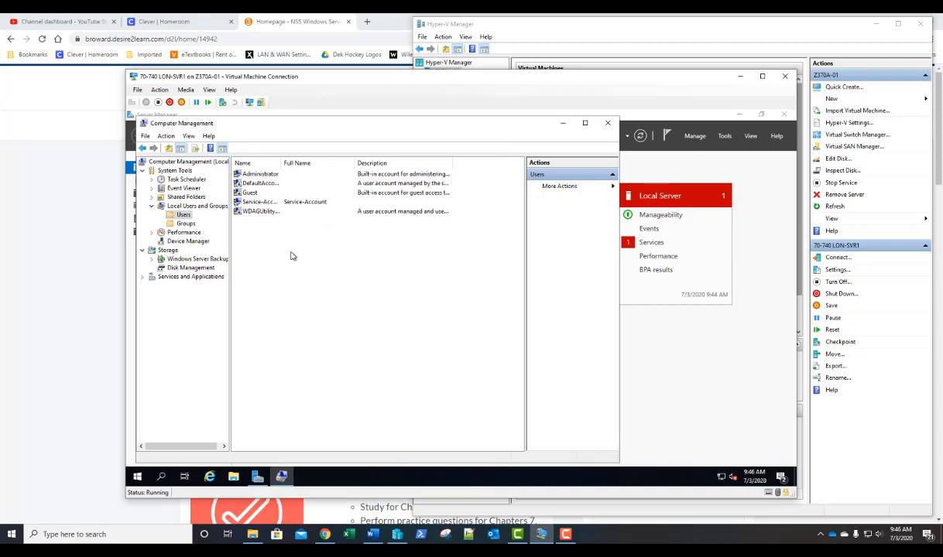
- Launch services.msc, maximize the Services console and scroll down to Print Spooler
click(139, 474)
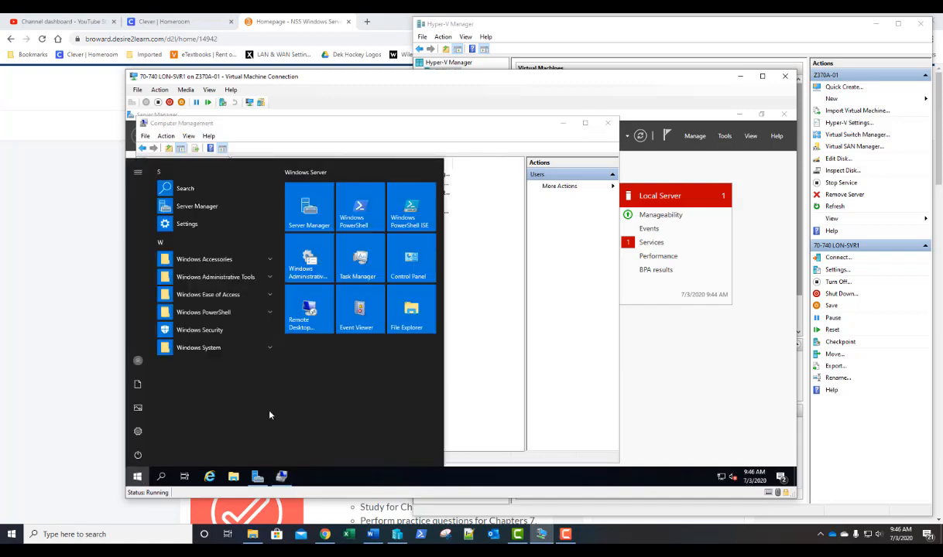
text(servi)
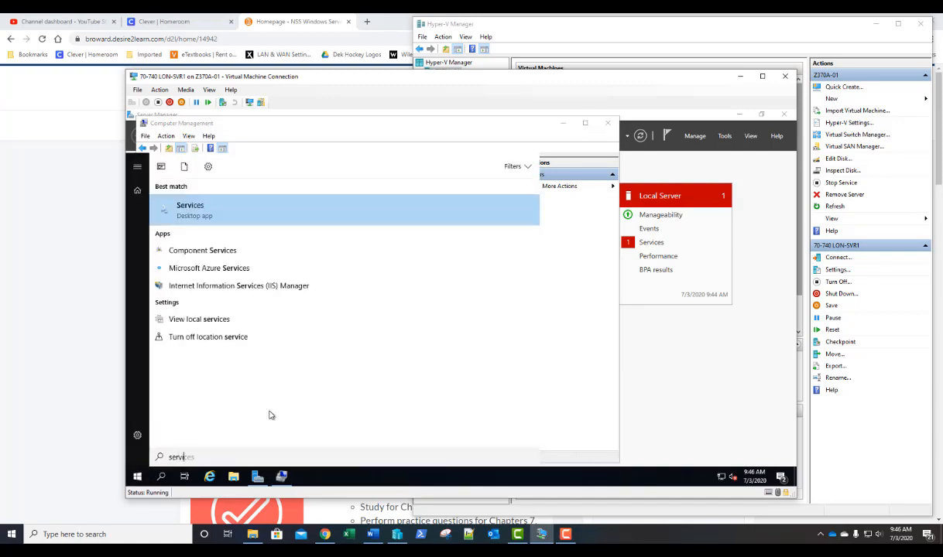
text(ces.msc)
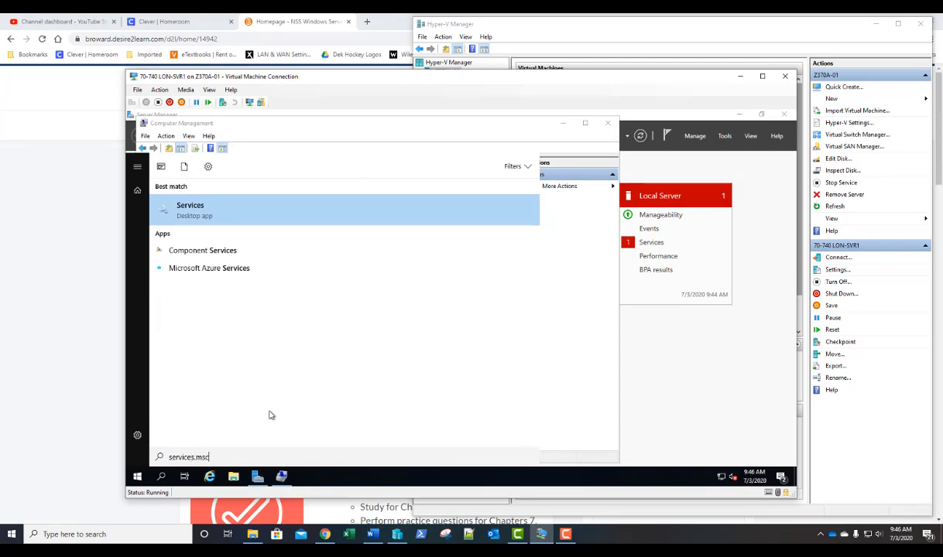
key(Return)
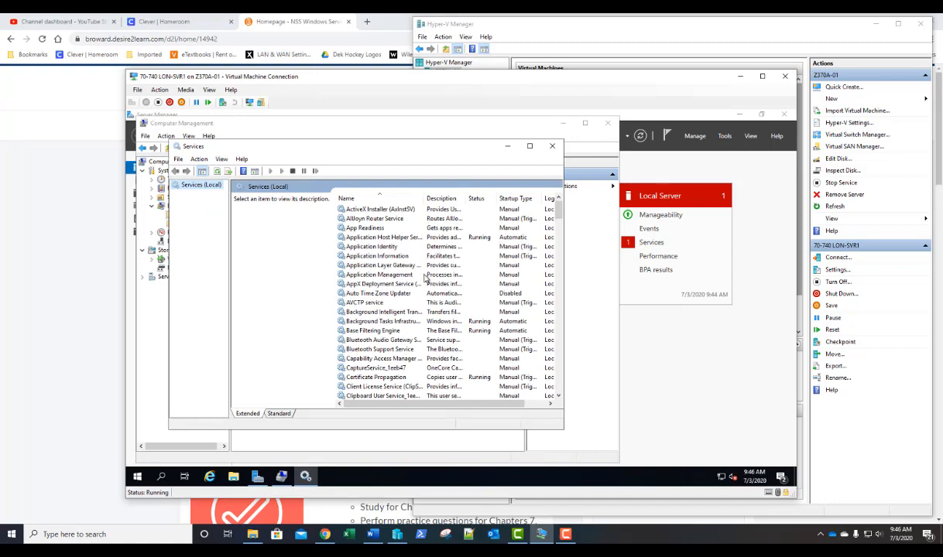
click(531, 147)
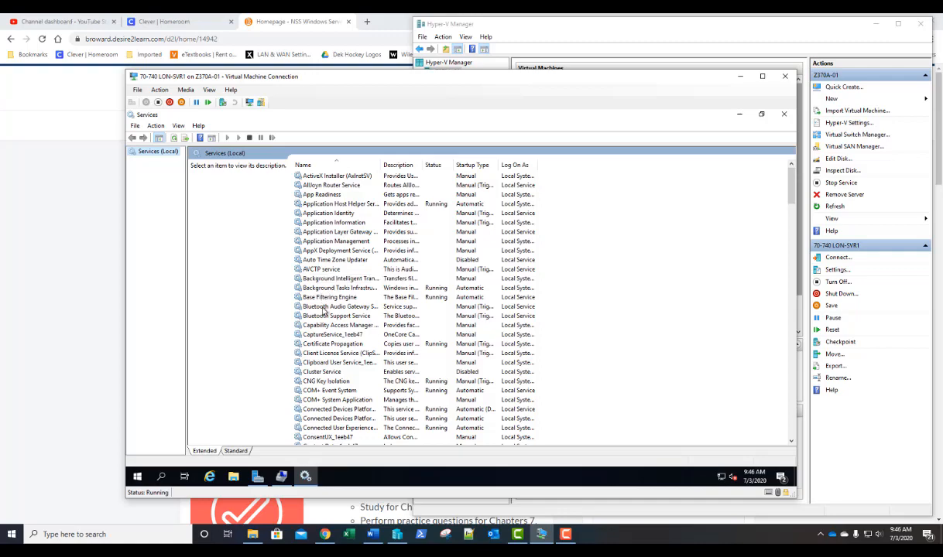
scroll(321, 294, down, 13)
scroll(333, 308, down, 18)
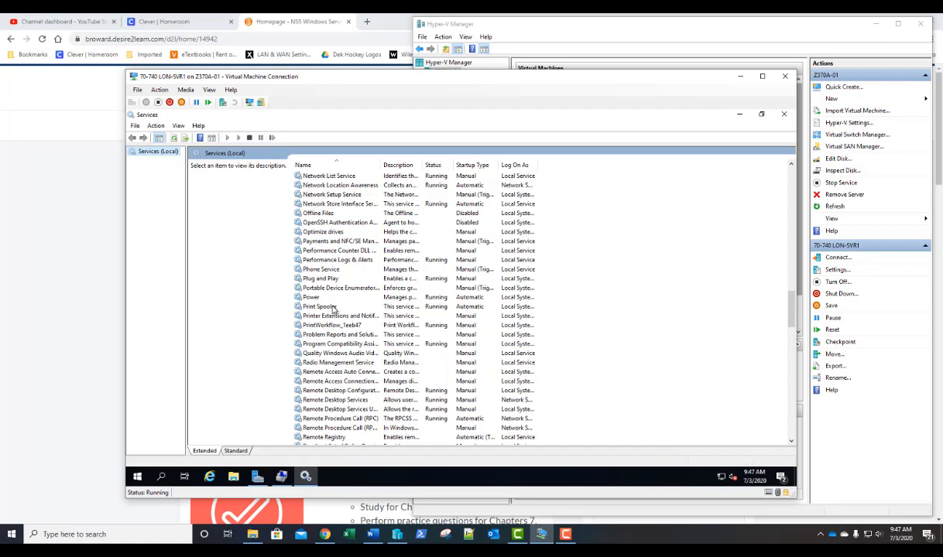
- Restart the Print Spooler service from its context menu so it runs again
right_click(158, 154)
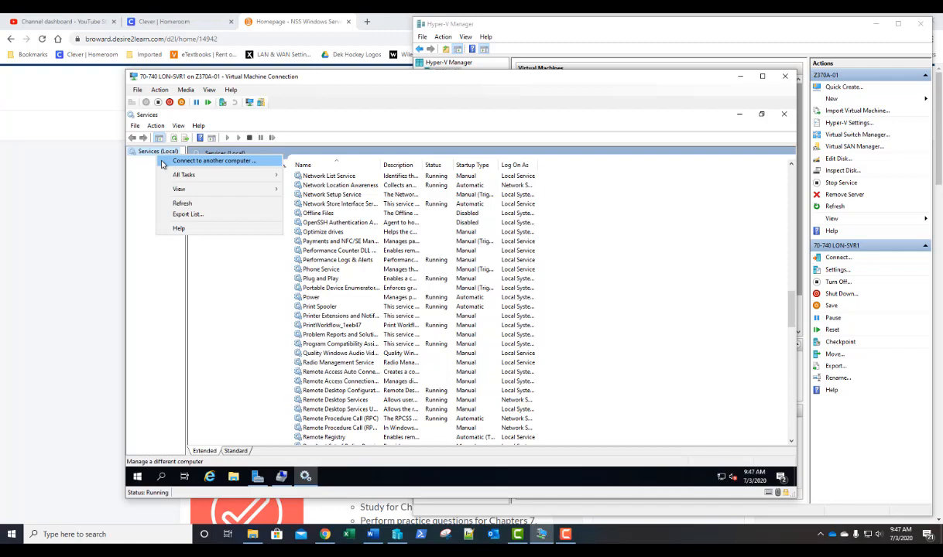
click(240, 321)
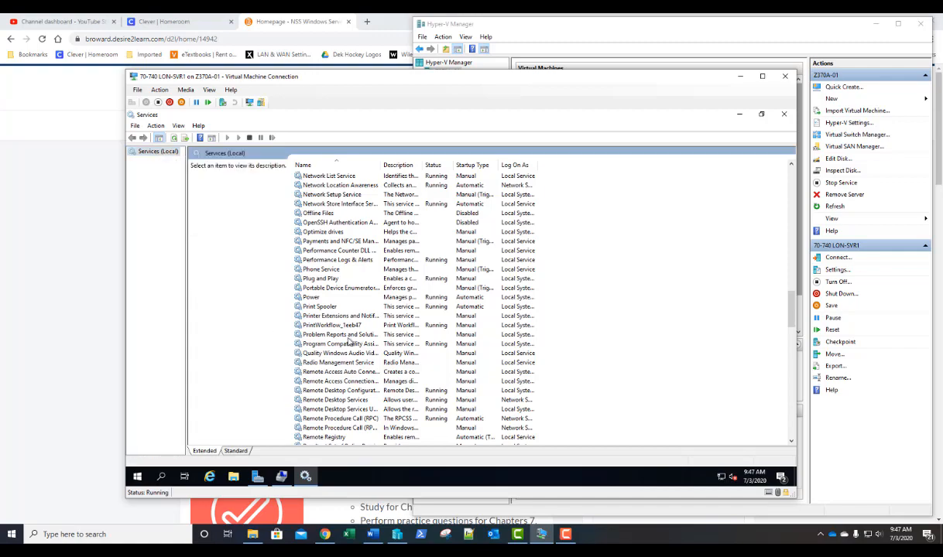
click(316, 308)
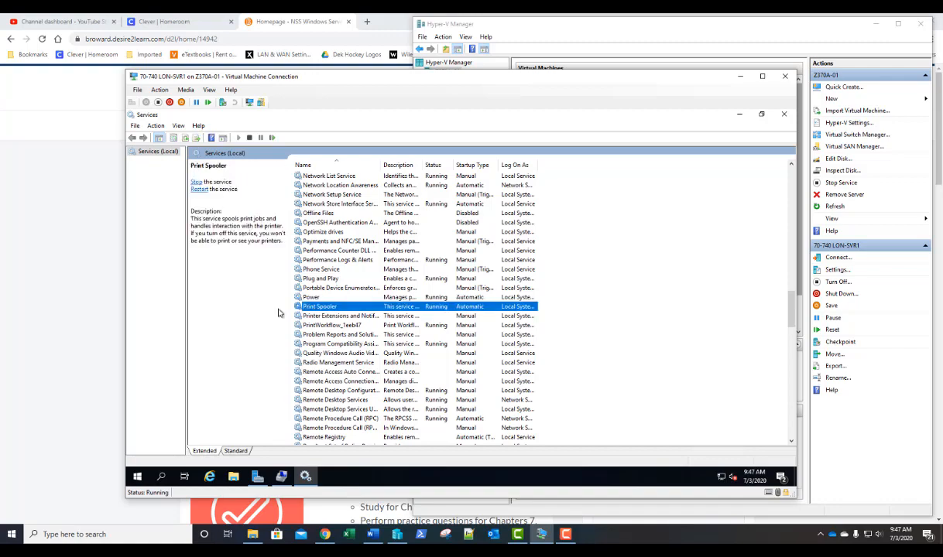
right_click(319, 309)
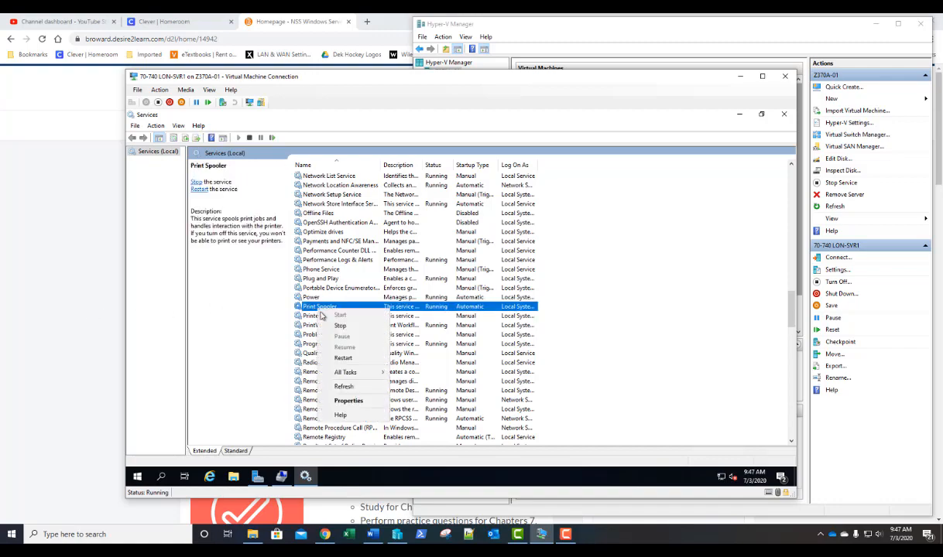
click(335, 357)
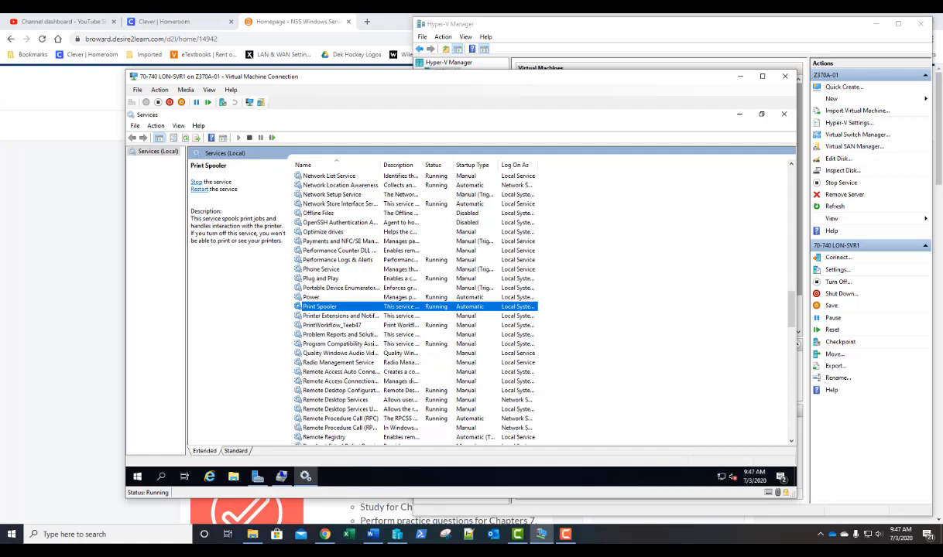
- In Print Spooler's properties, change the startup type from Automatic to Manual
double_click(316, 307)
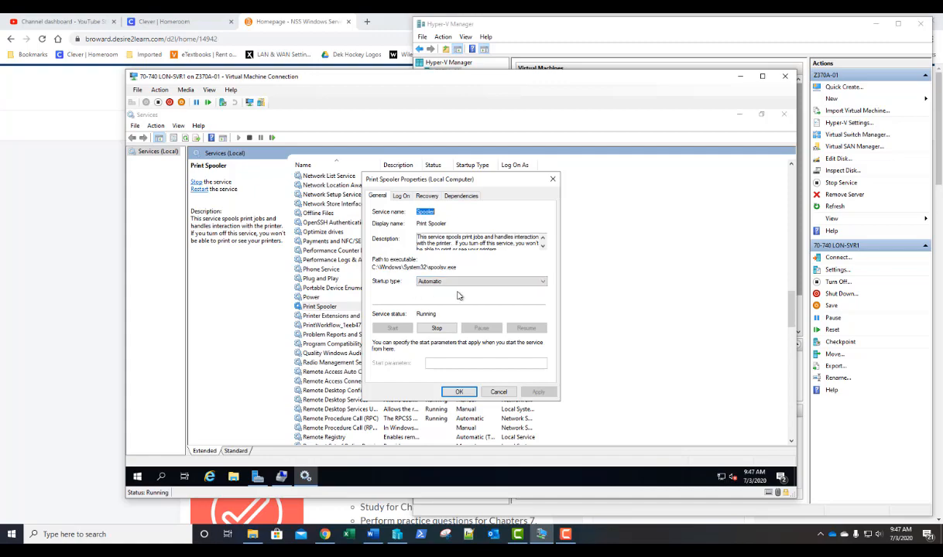
click(543, 283)
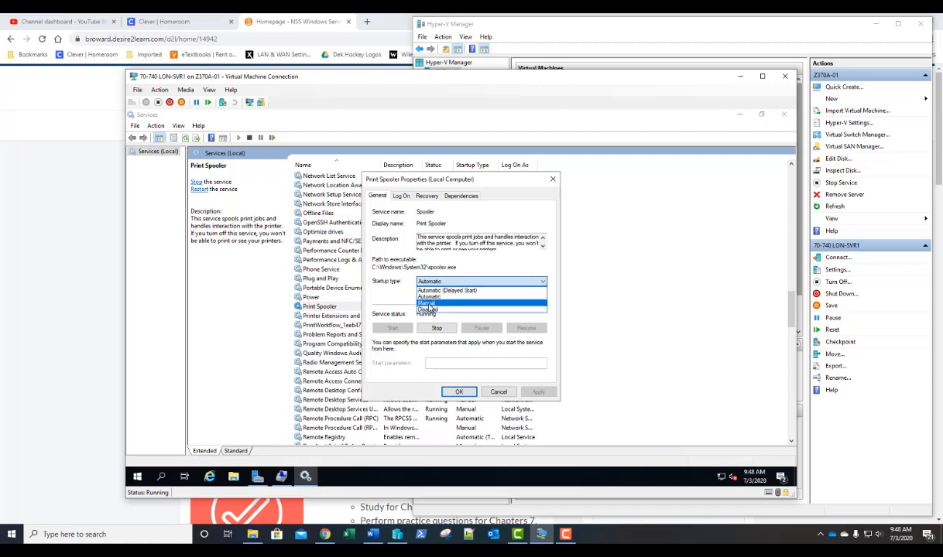
click(430, 307)
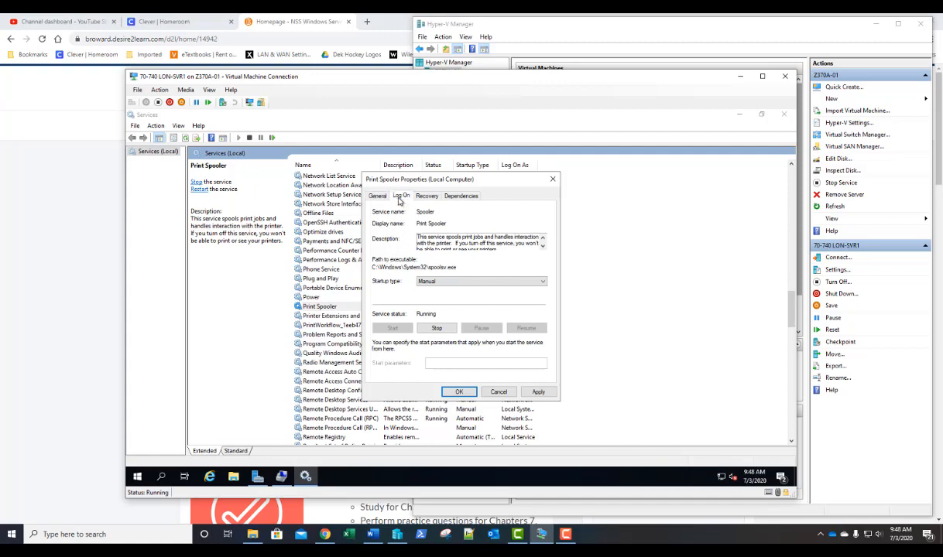
- Set Print Spooler to log on as the account service-account instead of Local System
click(400, 196)
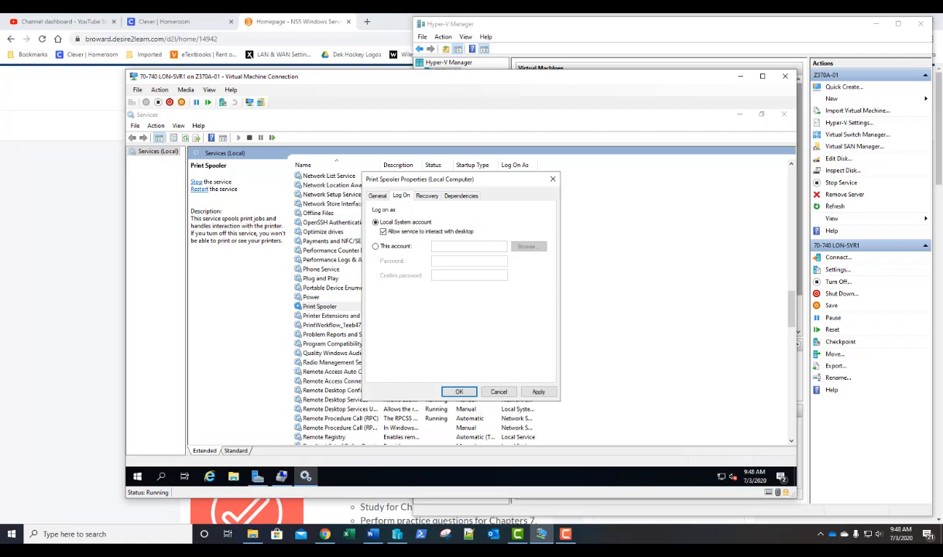
click(375, 247)
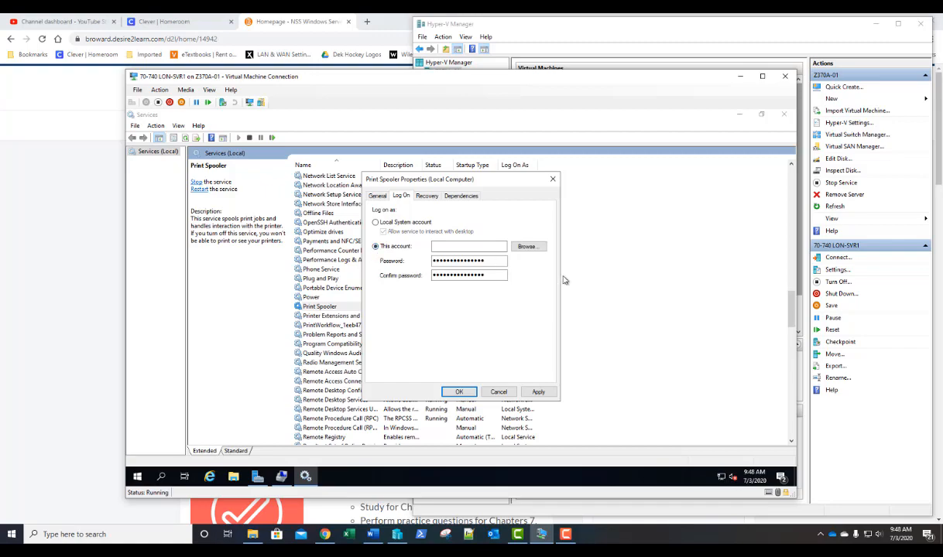
click(525, 247)
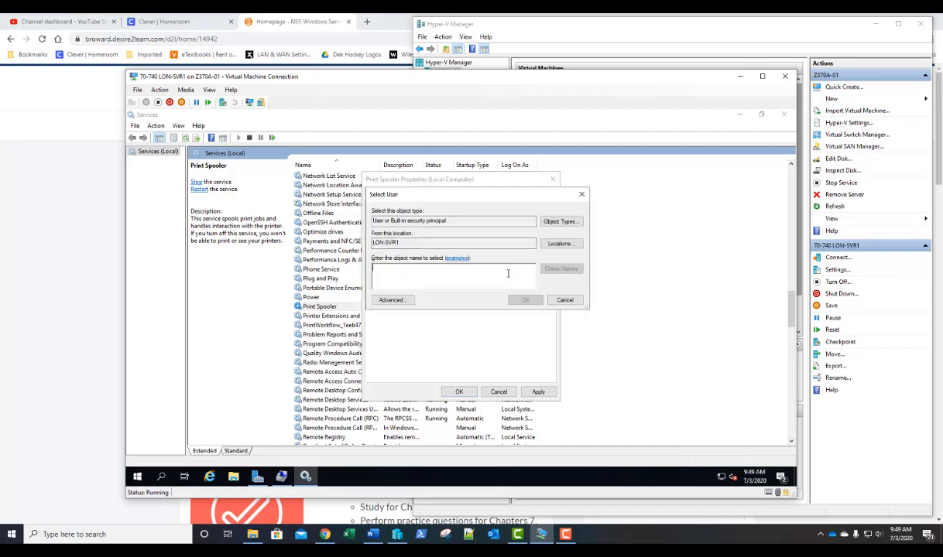
text(service)
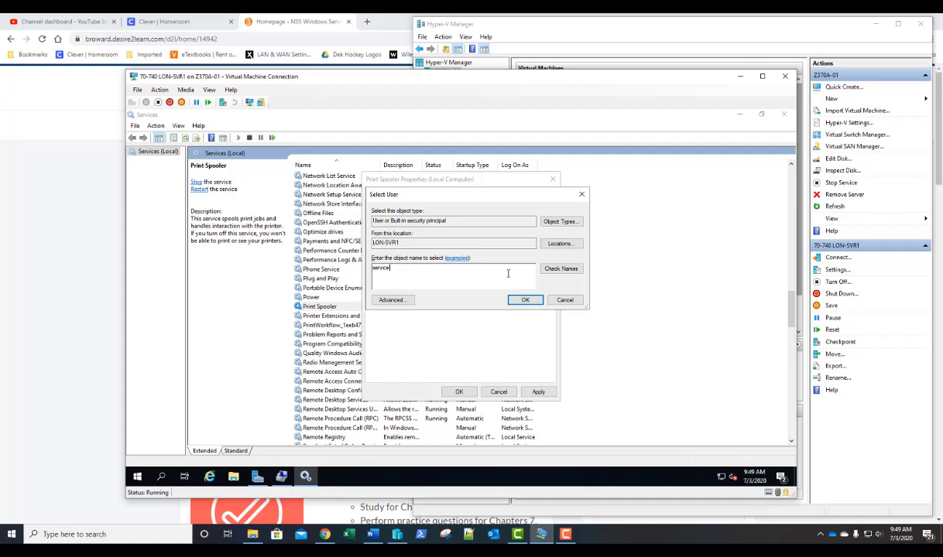
text(-account)
key(Return)
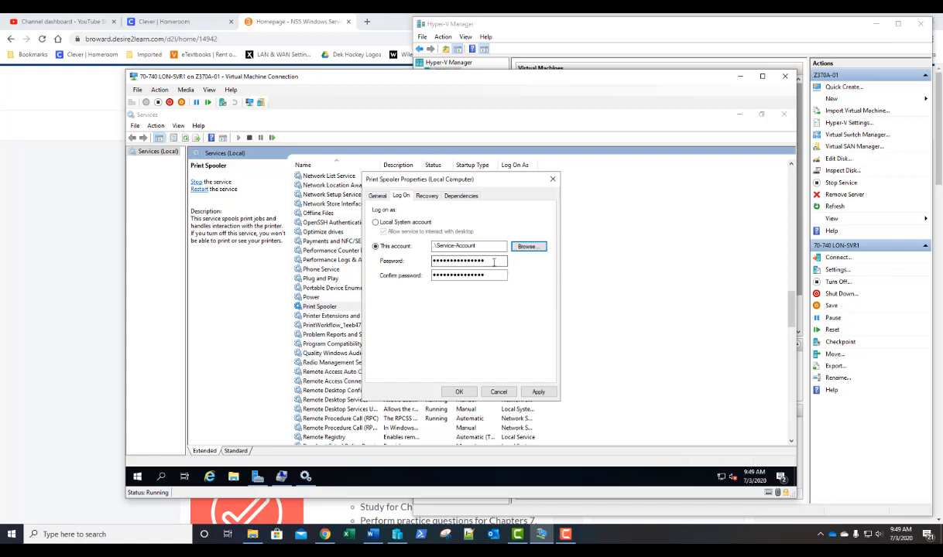
- Enter and confirm the account's password, apply, and acknowledge the logon-right and restart notices
drag(485, 261, 421, 261)
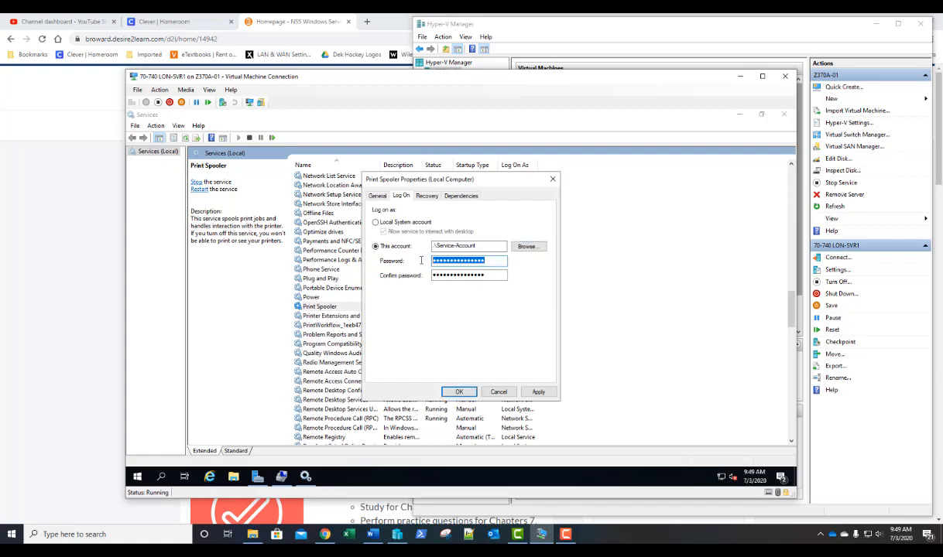
text(Pa$$w0rd)
key(Tab)
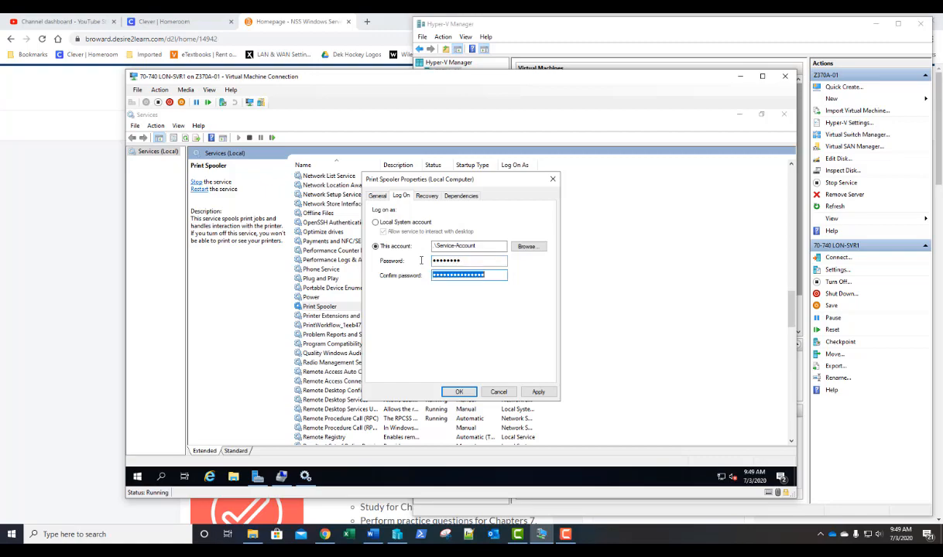
text(Pa$$w0rd)
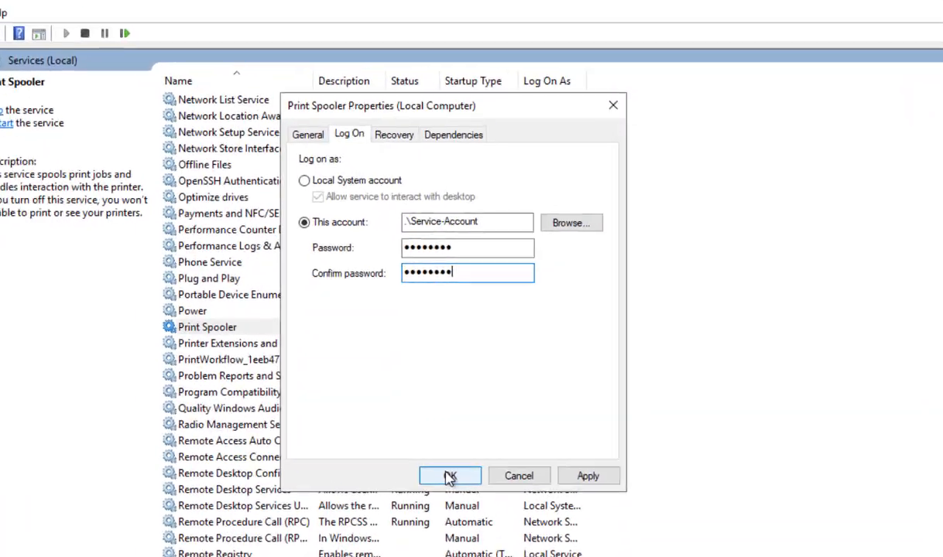
click(458, 393)
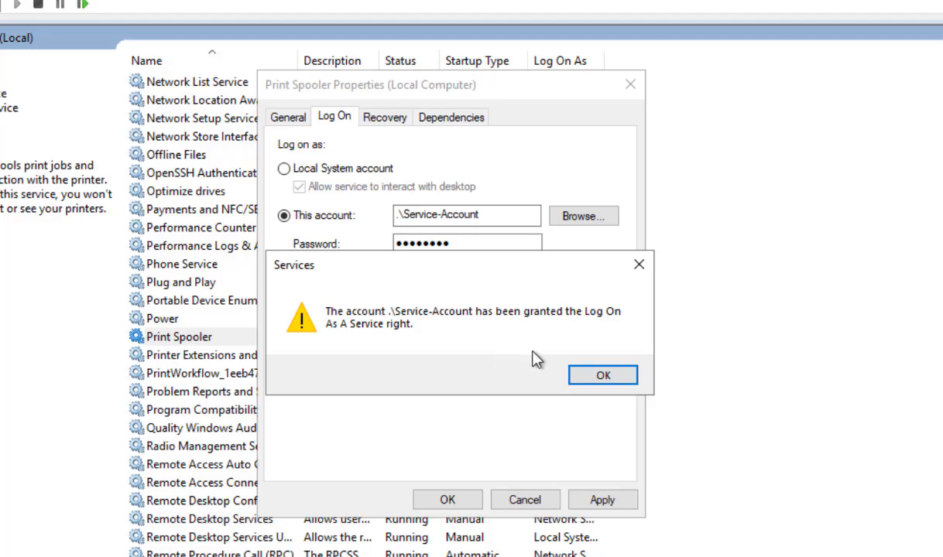
click(601, 377)
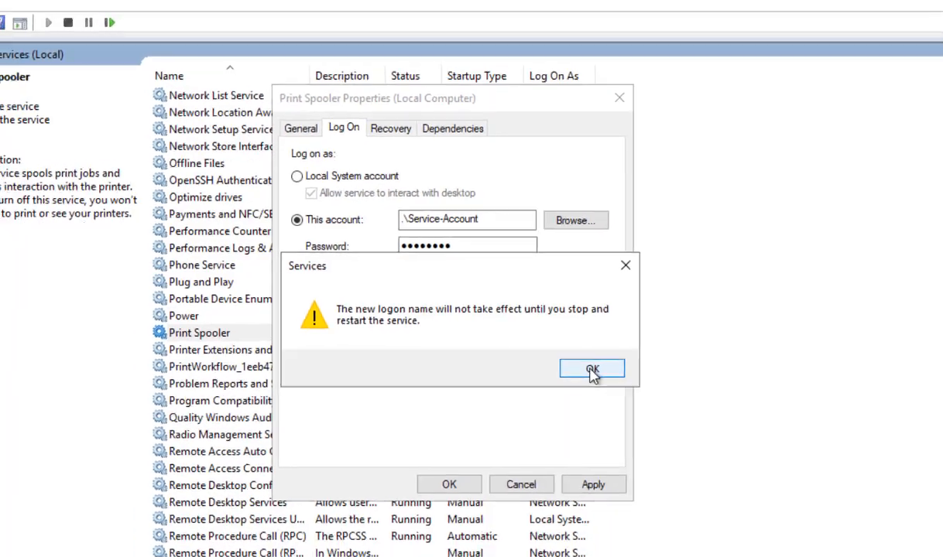
click(601, 376)
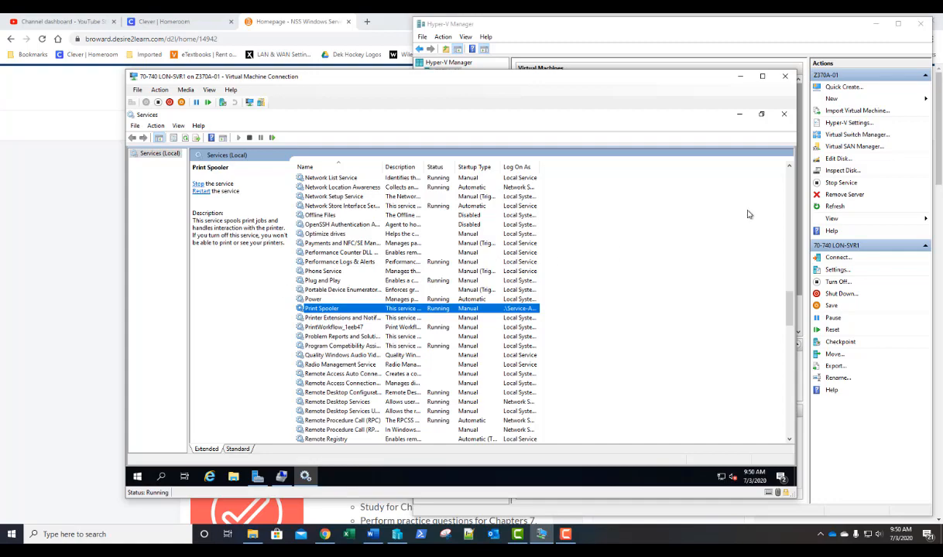
- Close Services and Computer Management, then restart the server with reason Other (Planned)
click(785, 116)
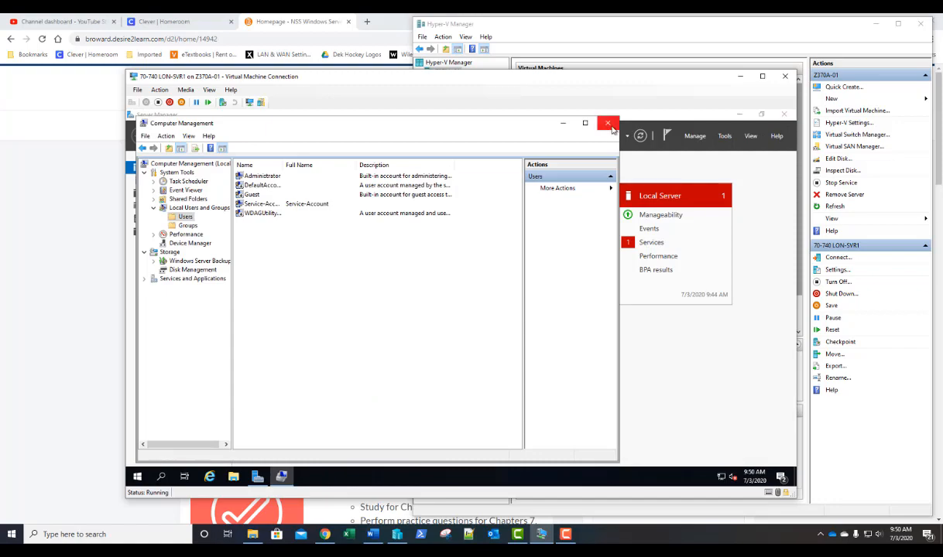
click(608, 124)
click(136, 478)
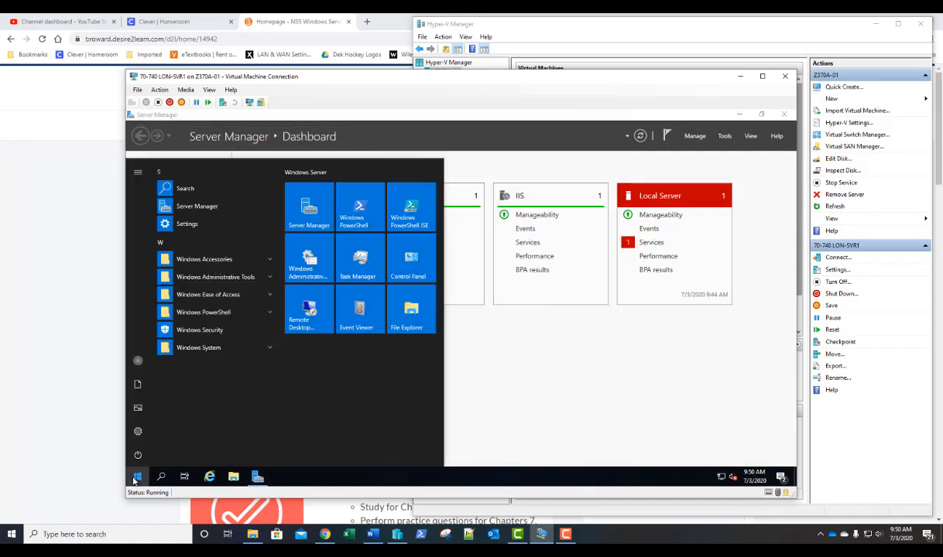
click(137, 455)
click(146, 428)
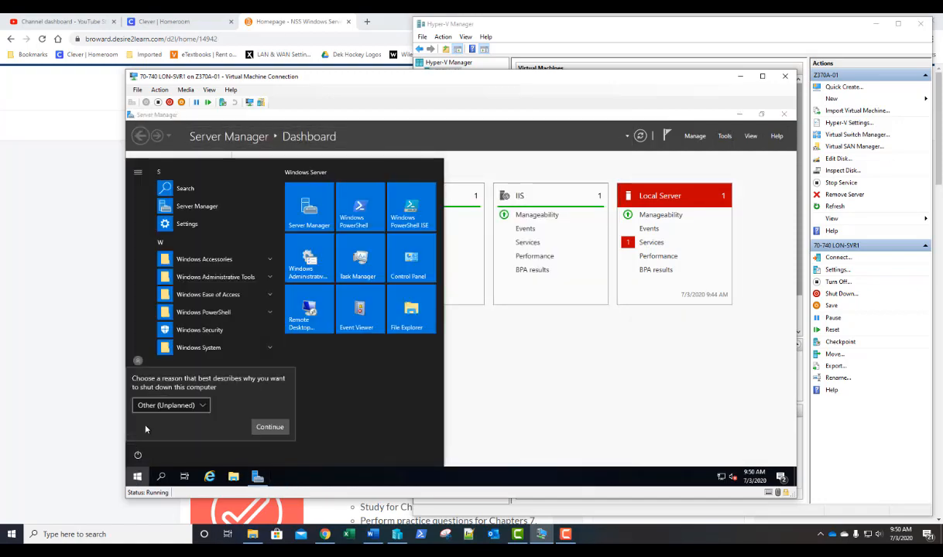
click(170, 405)
click(164, 335)
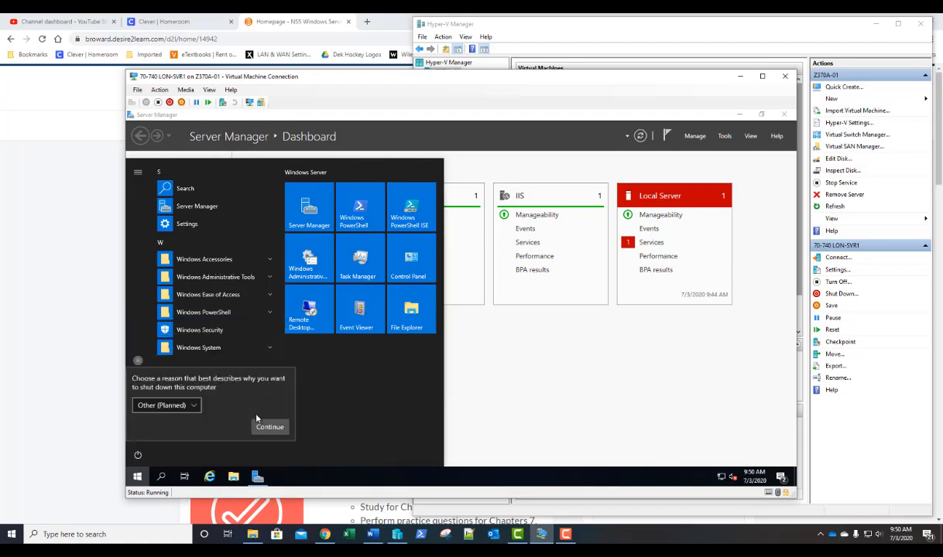
click(270, 424)
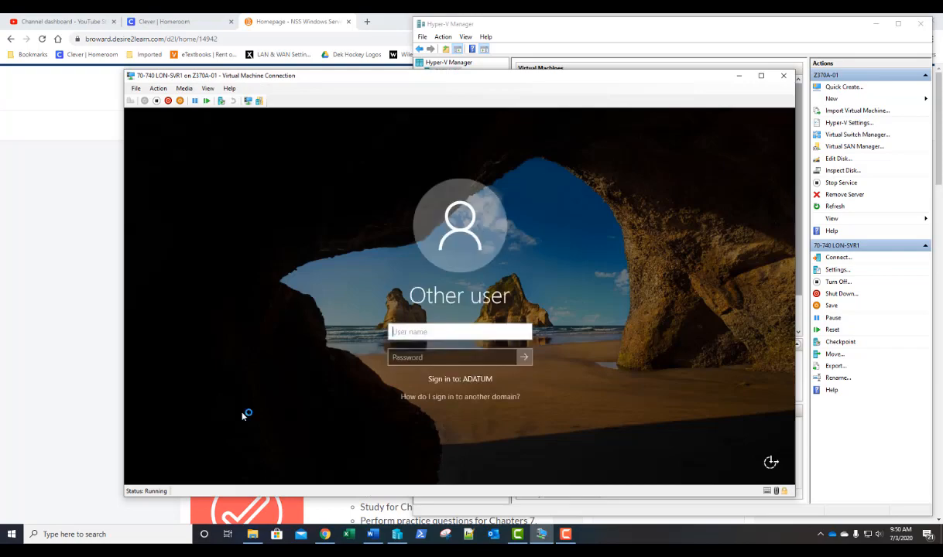
- Sign in to LON-SVR1 as the ADATUM domain administrator using the account password
text(adatum\adminis)
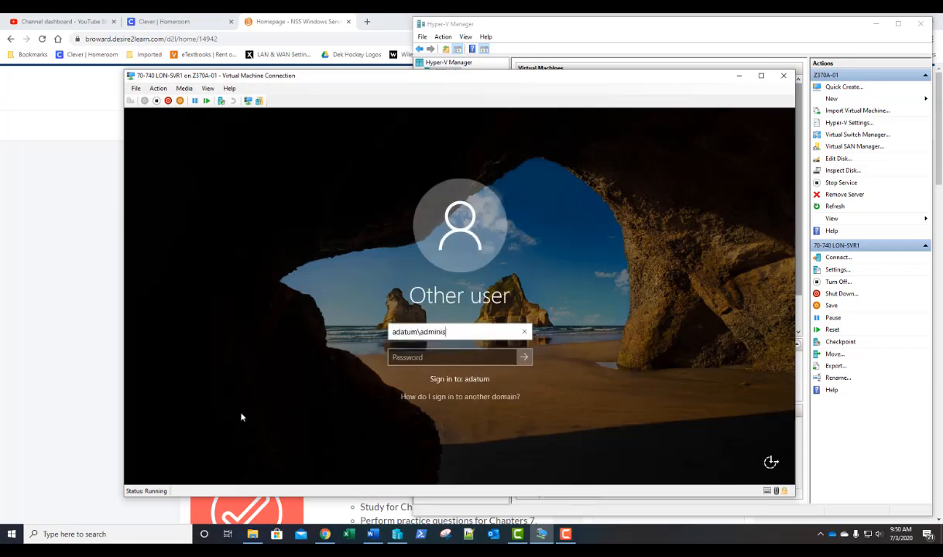
text(trator)
key(Tab)
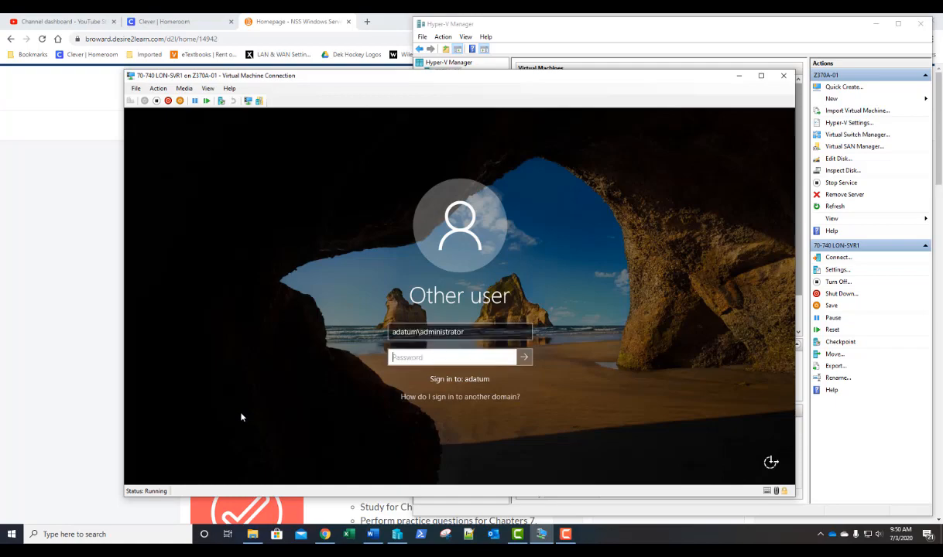
text(Pa55w.rd)
key(Return)
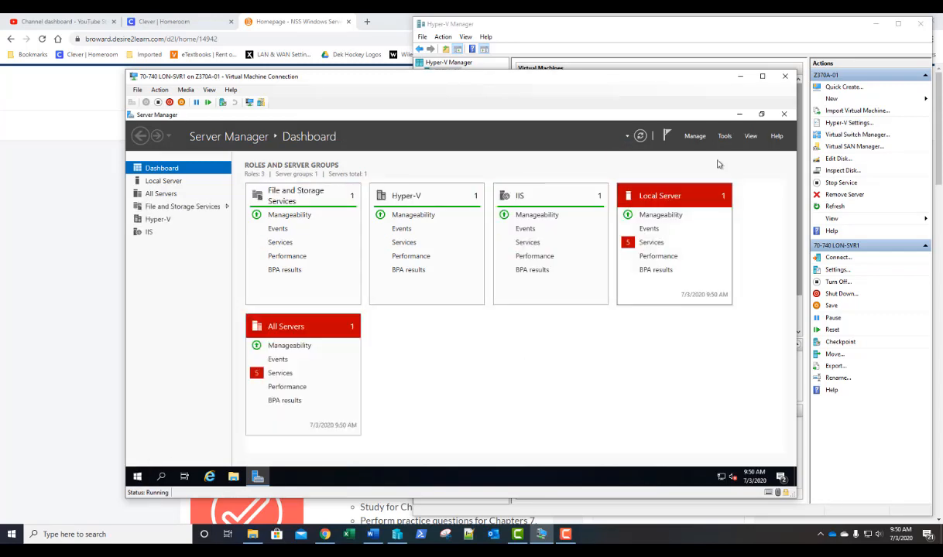
- Open the Services console, briefly view Services in Computer Management, then close it
click(724, 136)
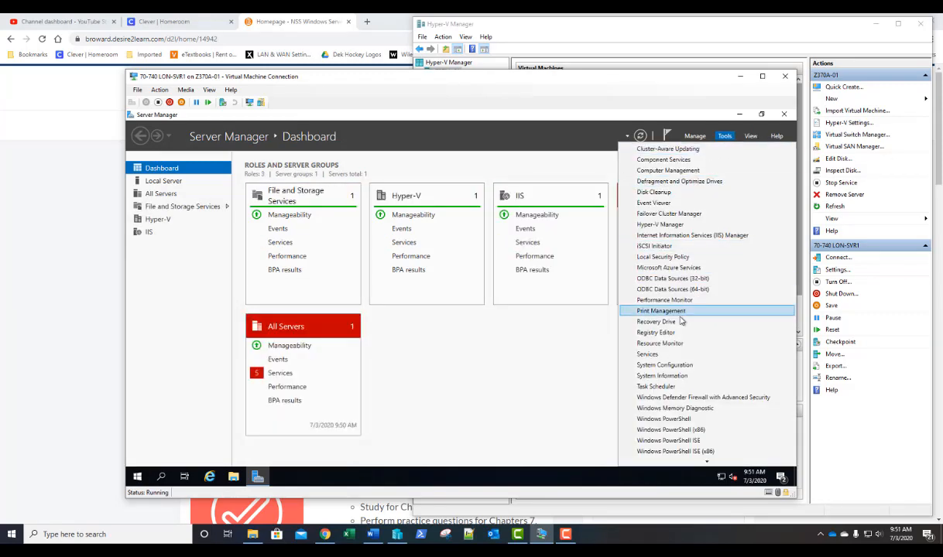
click(654, 355)
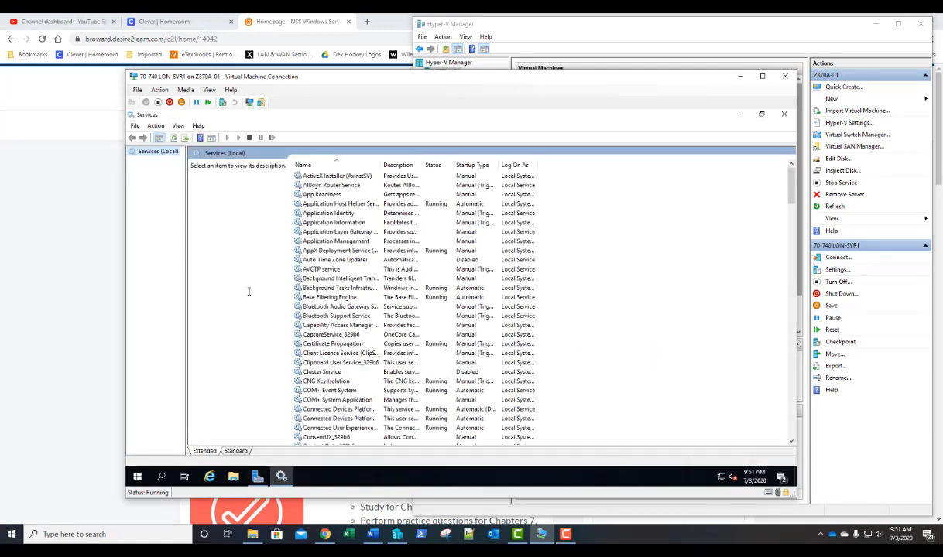
right_click(138, 478)
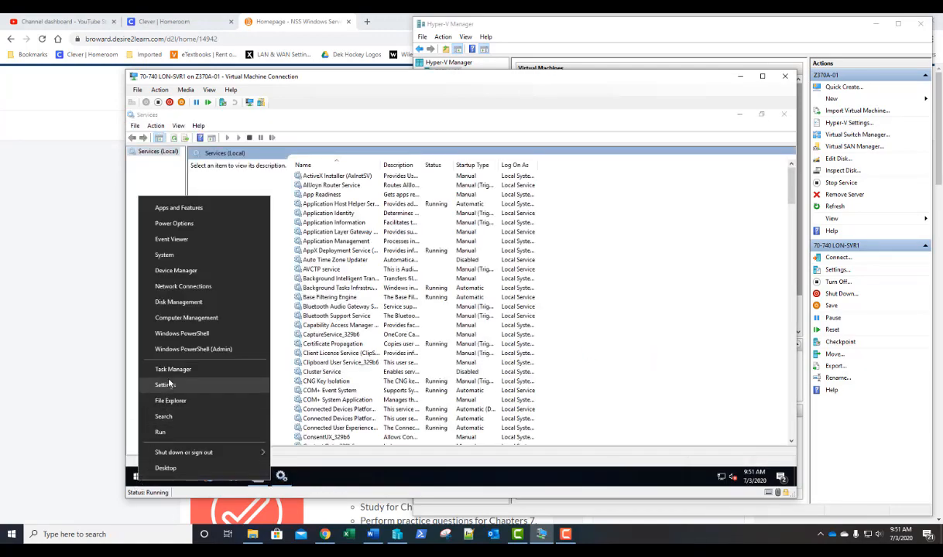
click(176, 319)
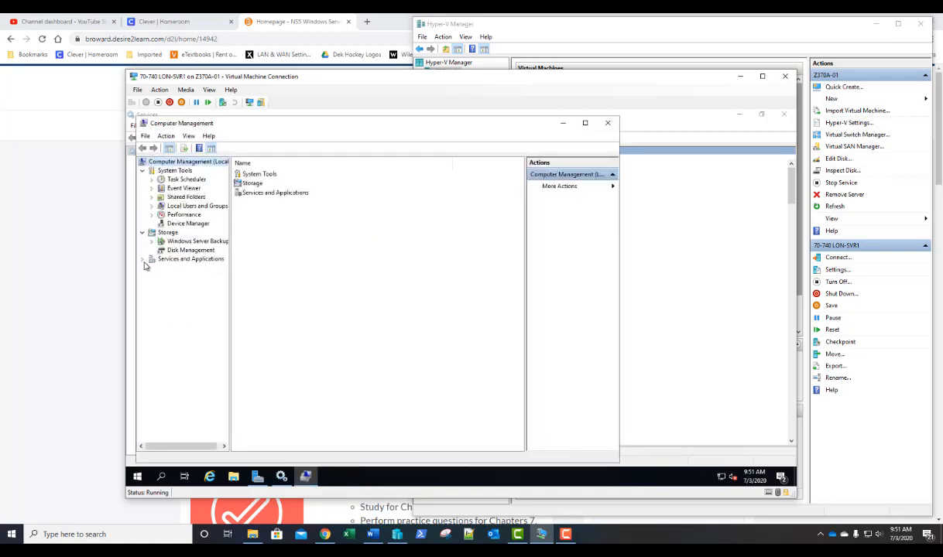
click(144, 261)
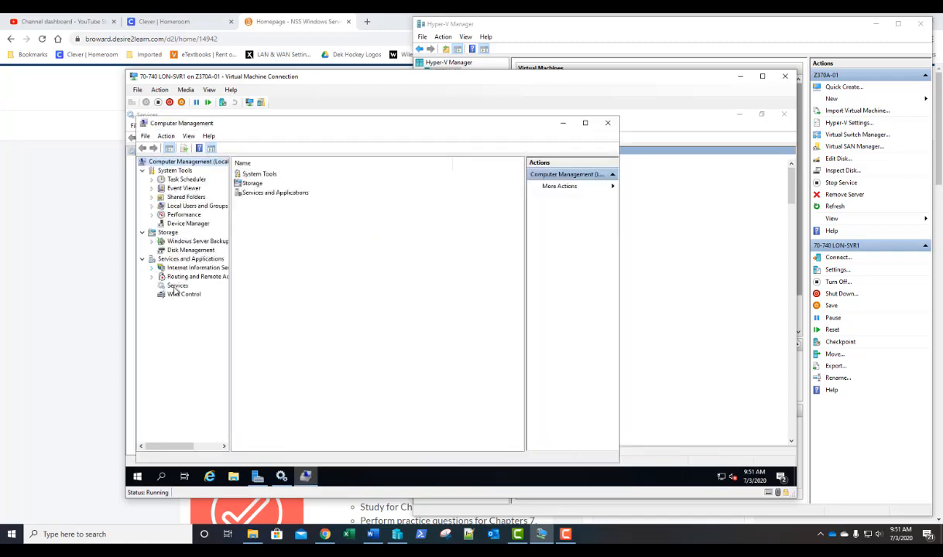
click(177, 286)
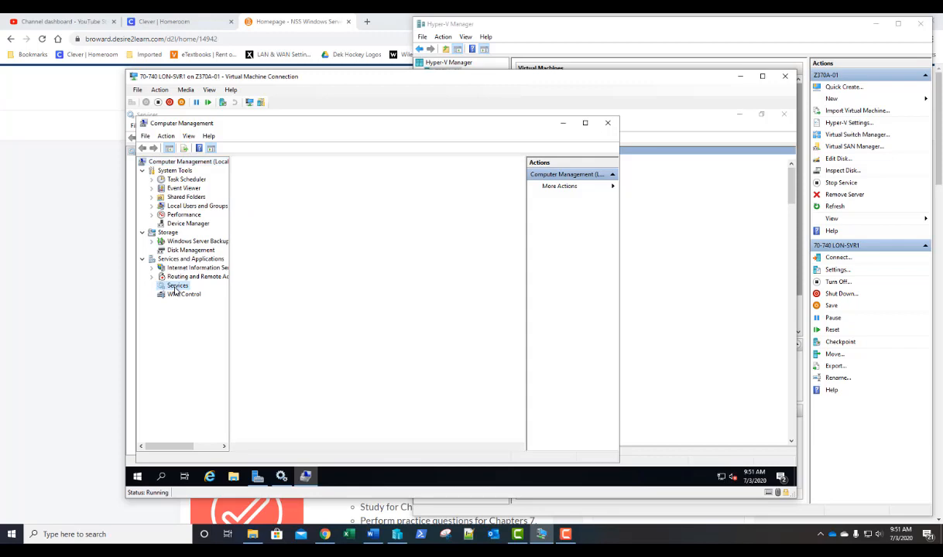
click(608, 123)
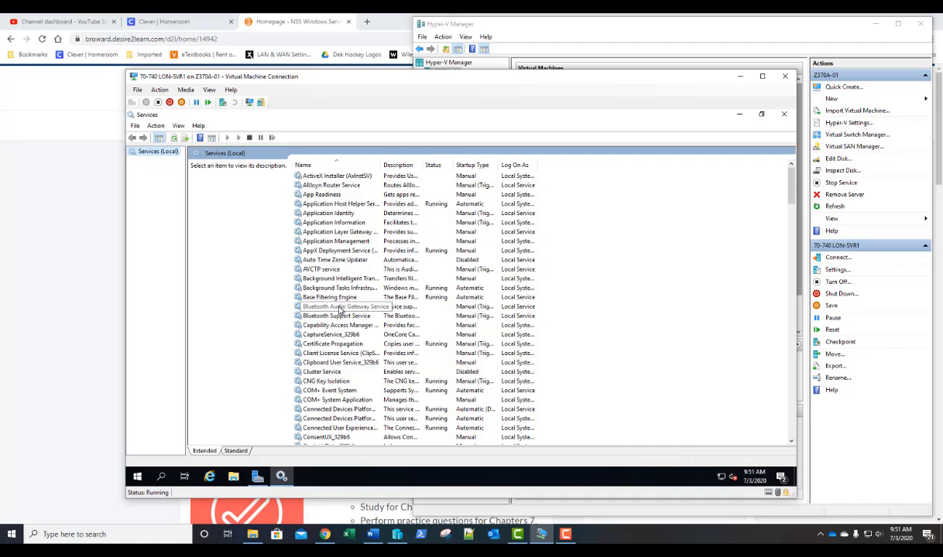
- Scroll down the services list and select Print Spooler
scroll(341, 310, down, 6)
scroll(343, 310, down, 18)
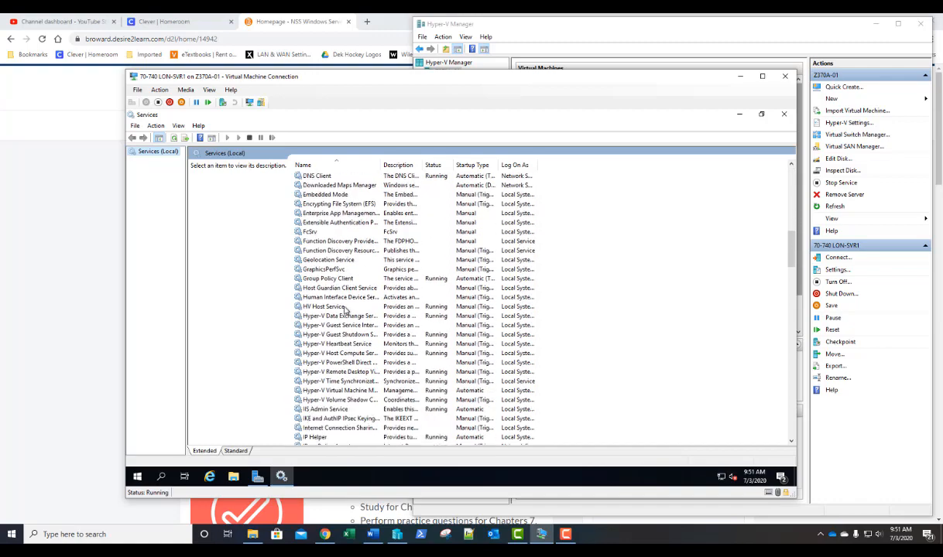
scroll(346, 311, down, 5)
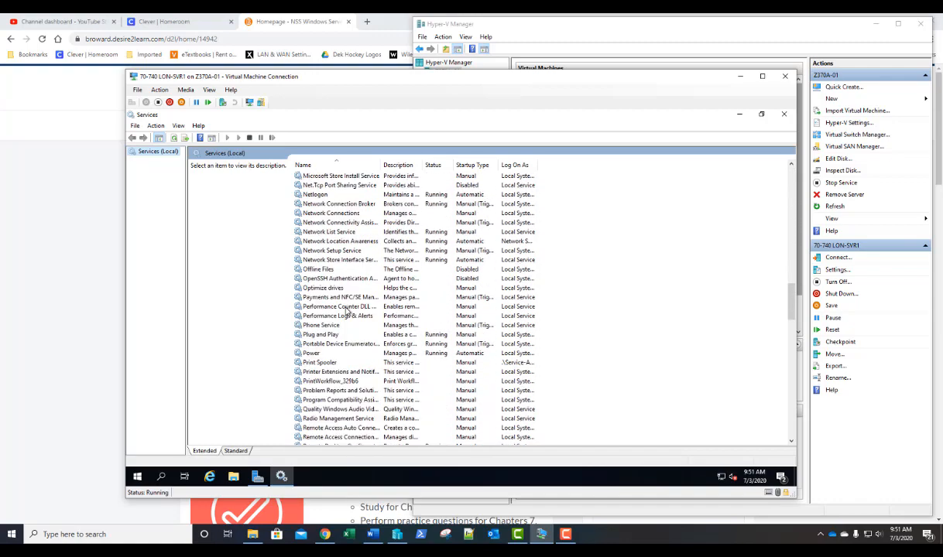
click(326, 363)
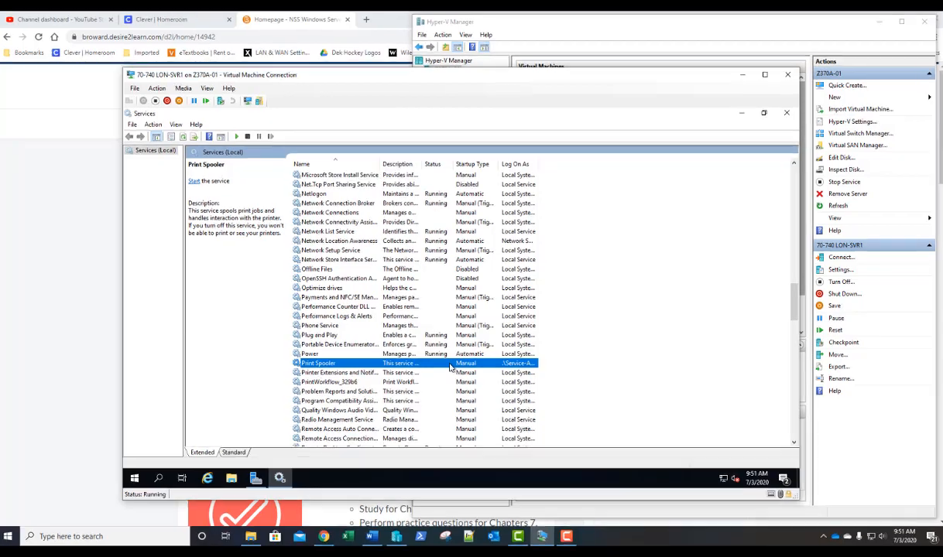
- Try starting Print Spooler from its properties and dismiss the resulting Error 1297
double_click(451, 367)
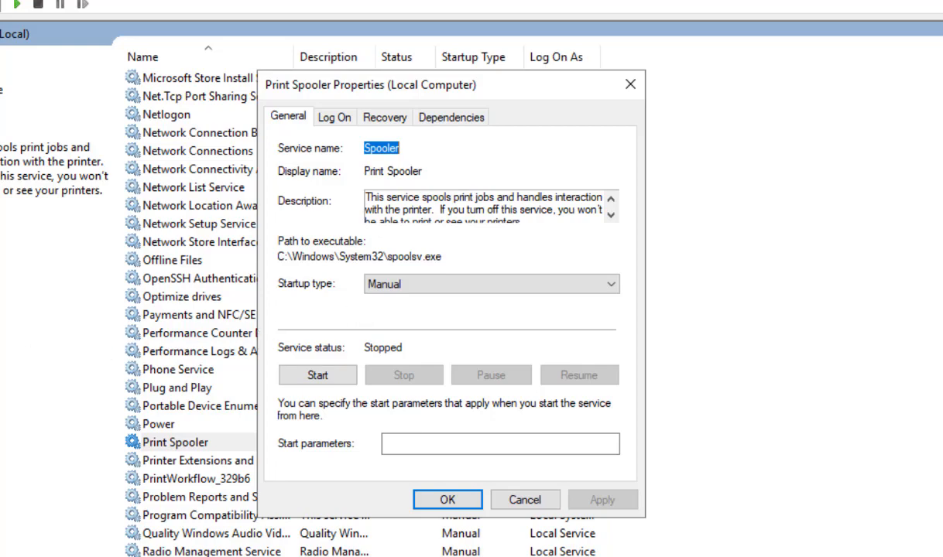
click(318, 376)
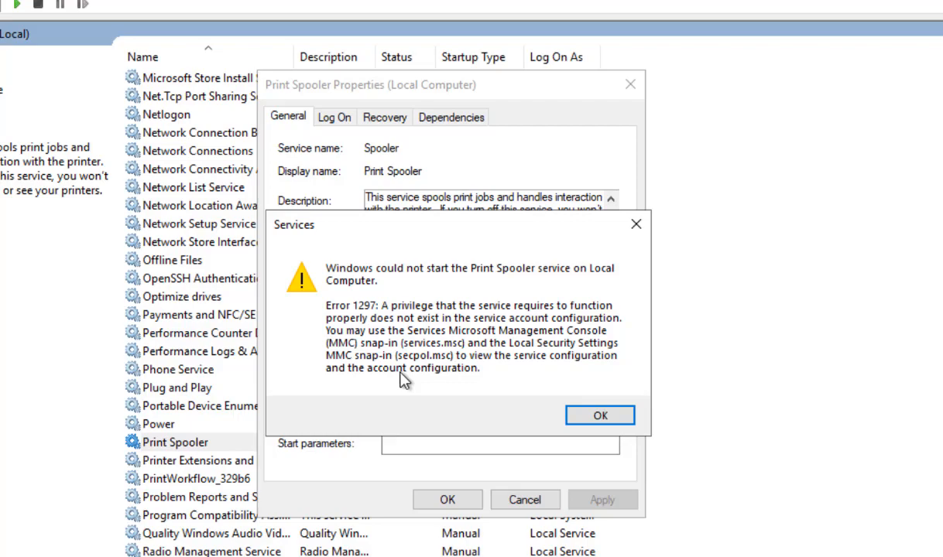
click(616, 417)
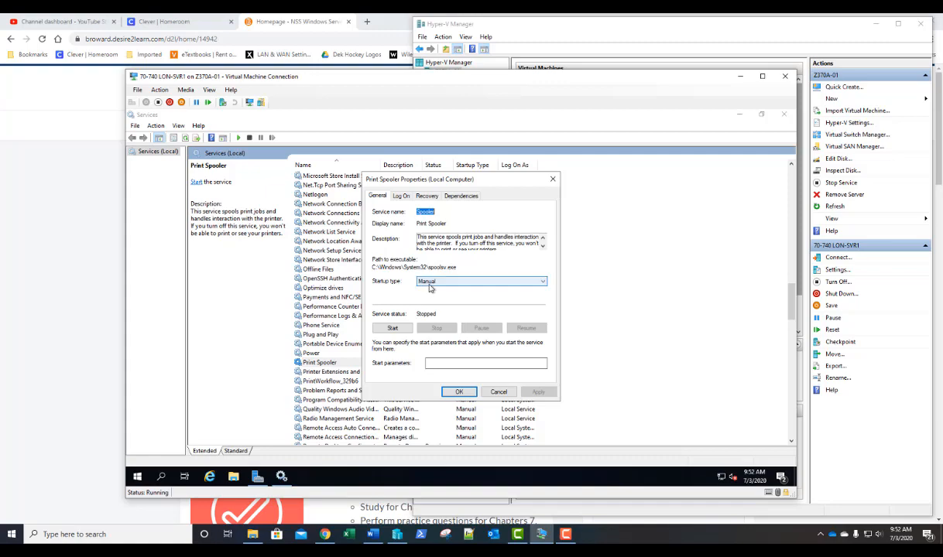
- Set Print Spooler to Automatic startup under Local System account, save, then start it
click(432, 283)
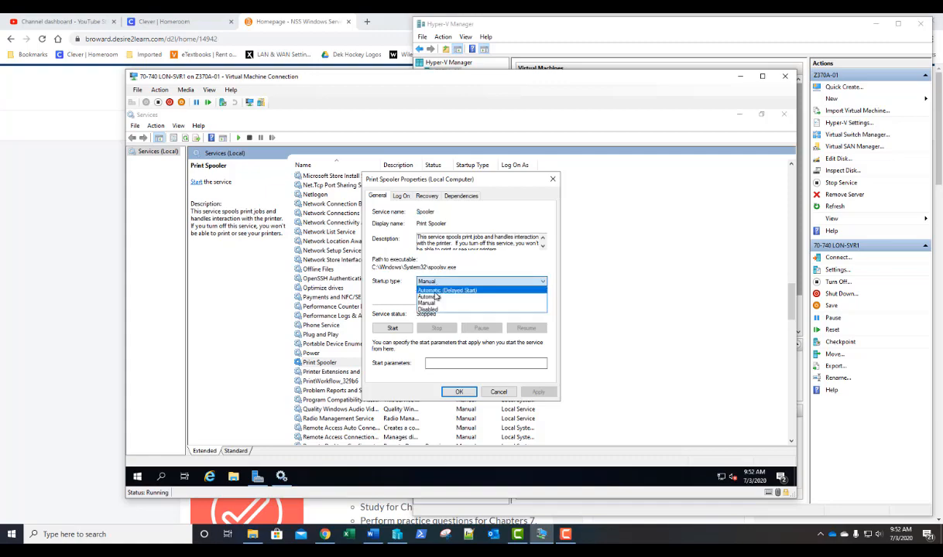
click(436, 299)
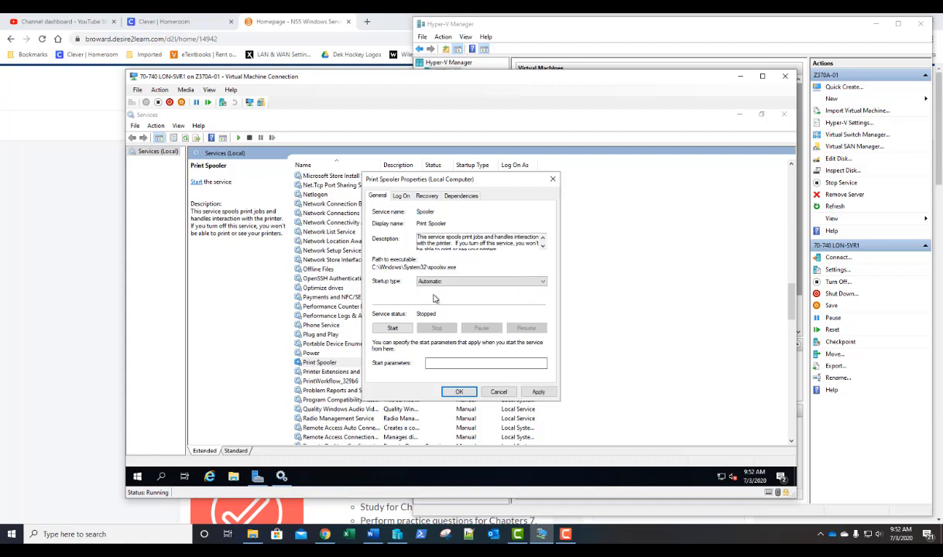
click(402, 197)
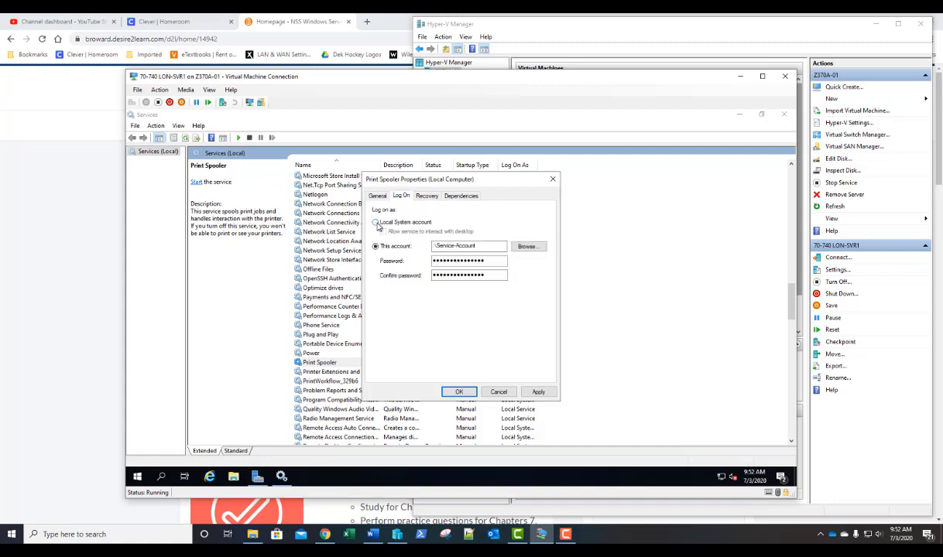
click(377, 223)
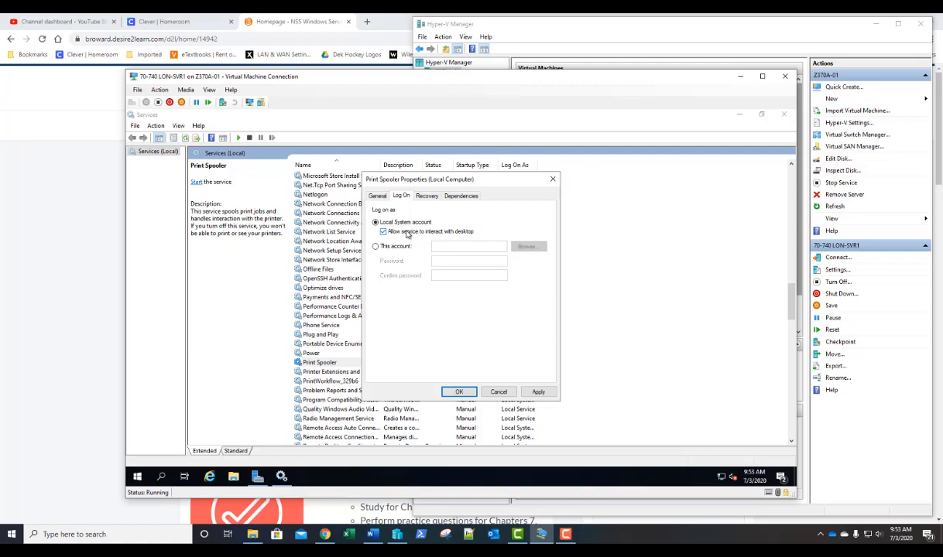
click(459, 392)
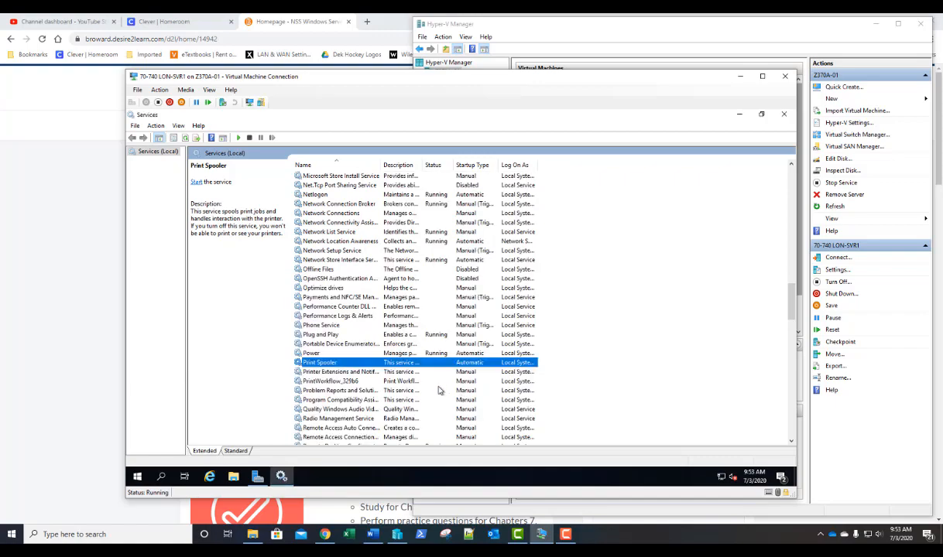
right_click(370, 365)
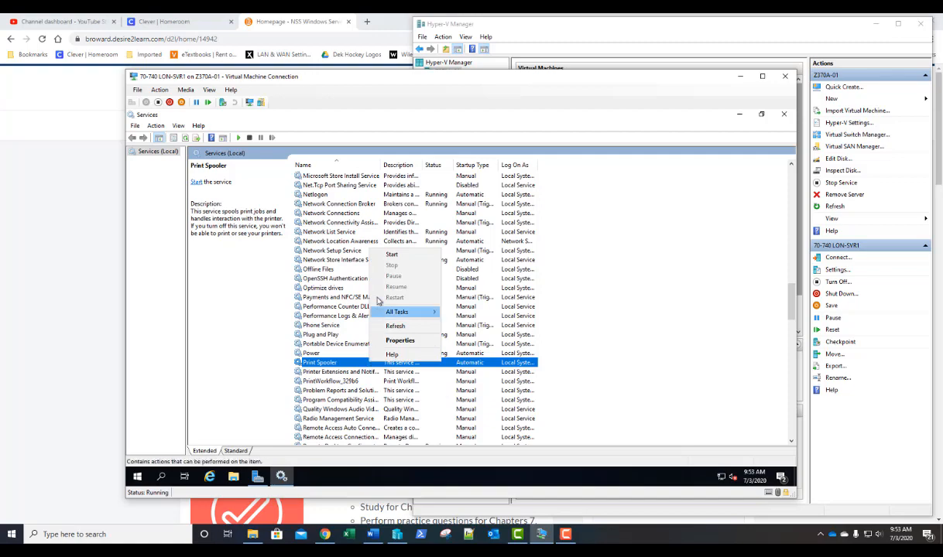
click(391, 255)
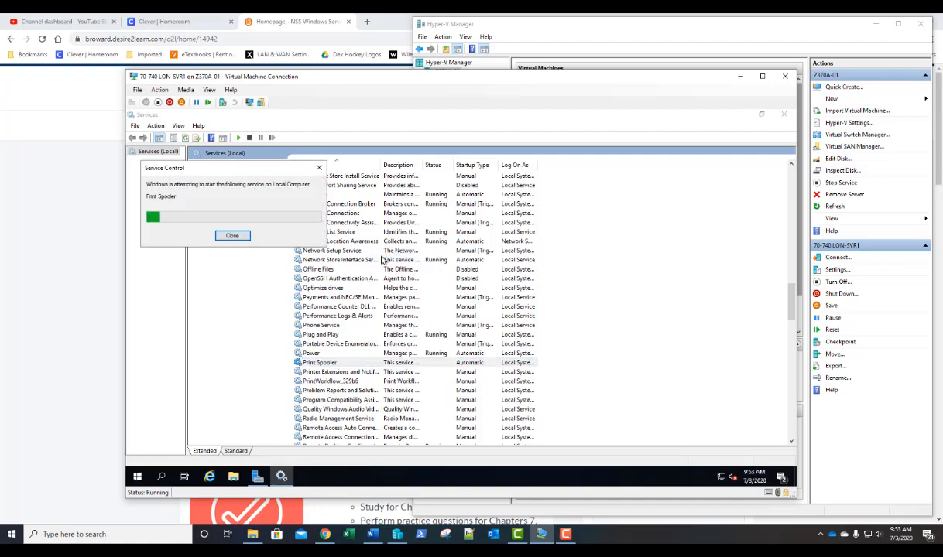